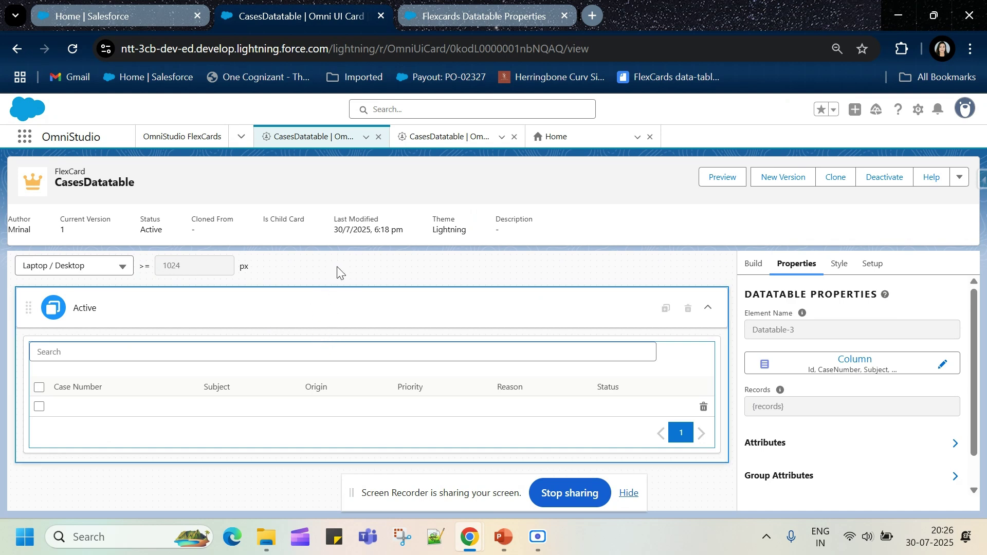
Review the CasesDatatable column definitions, checking the Is Sortable and Is Searchable settings, and close the column editor.
double_click(92, 185)
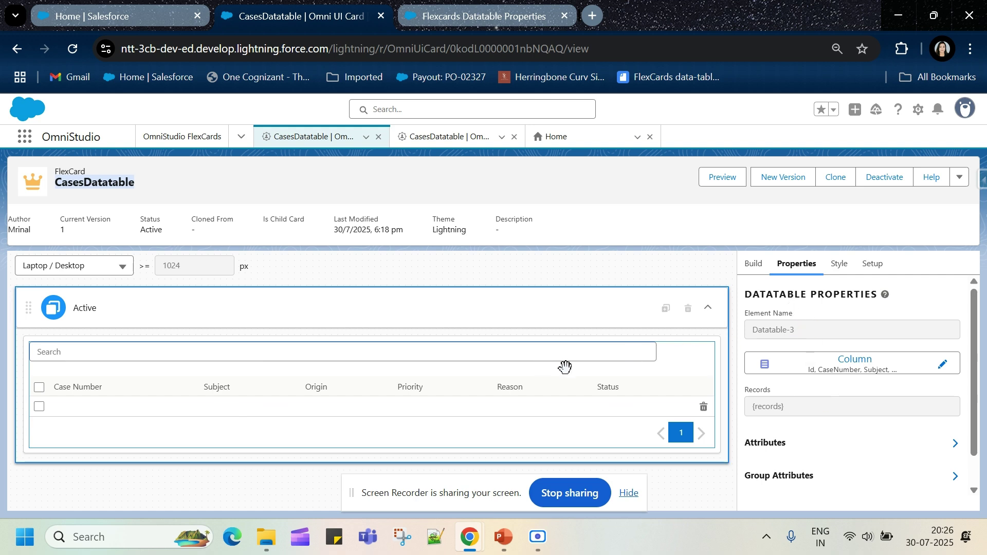
left_click(941, 367)
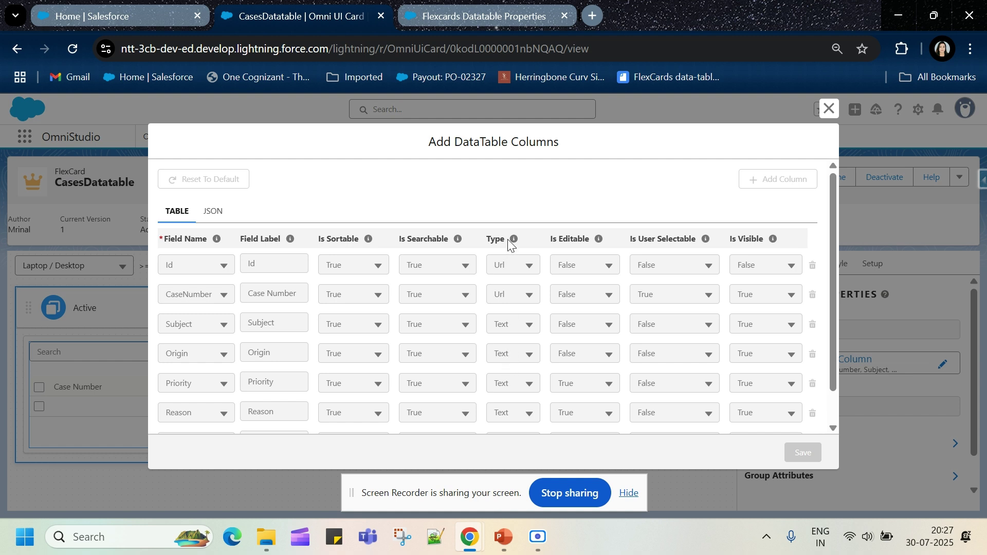
double_click(328, 240)
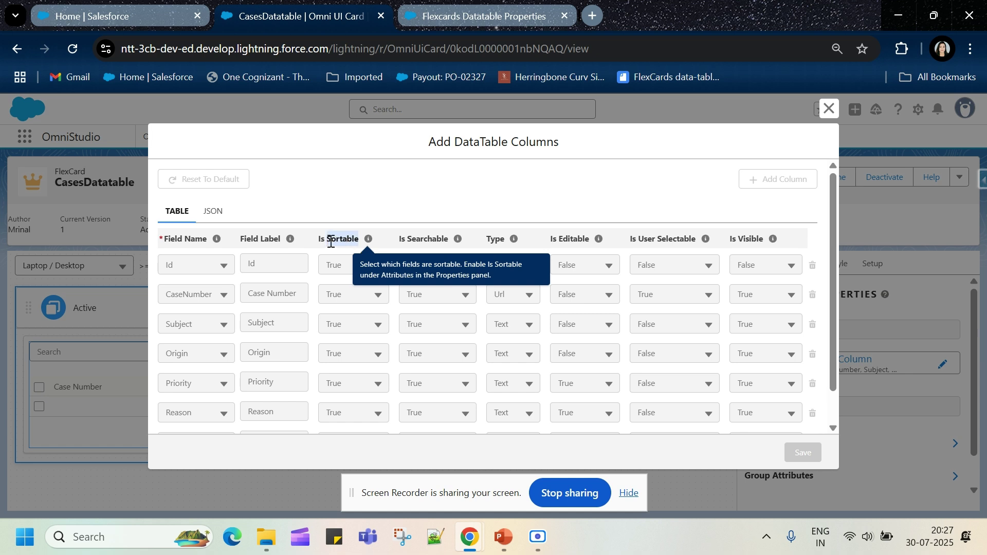
double_click(434, 240)
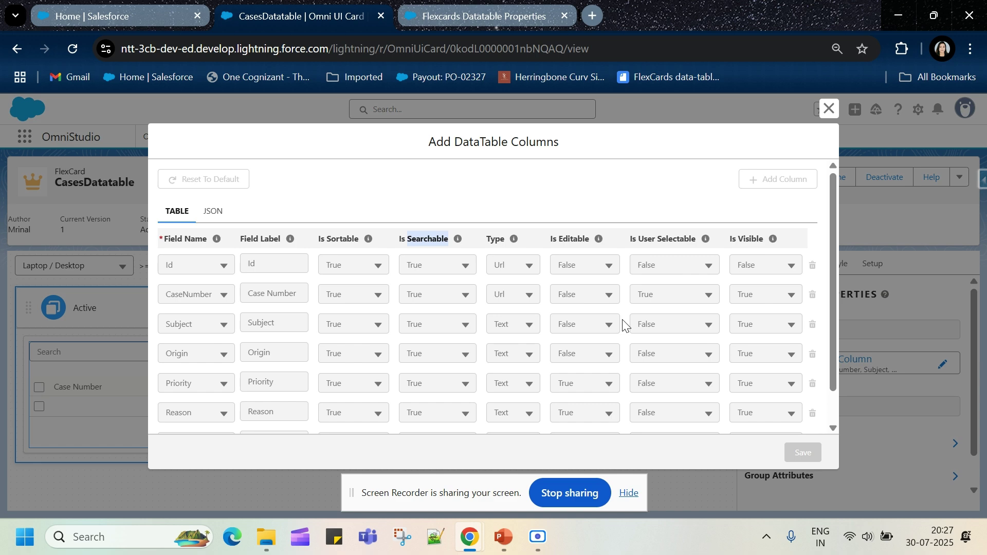
left_click(829, 109)
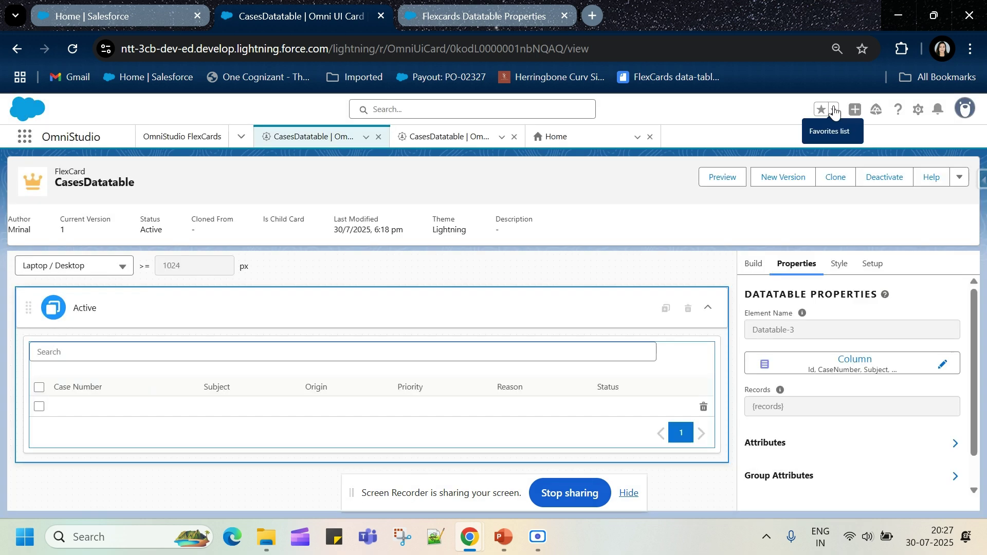
Examine the datatable's Attributes settings, including search, sort, row-level edit, row delete, user-selectable row and delete event options.
scroll(816, 307, "down", 1)
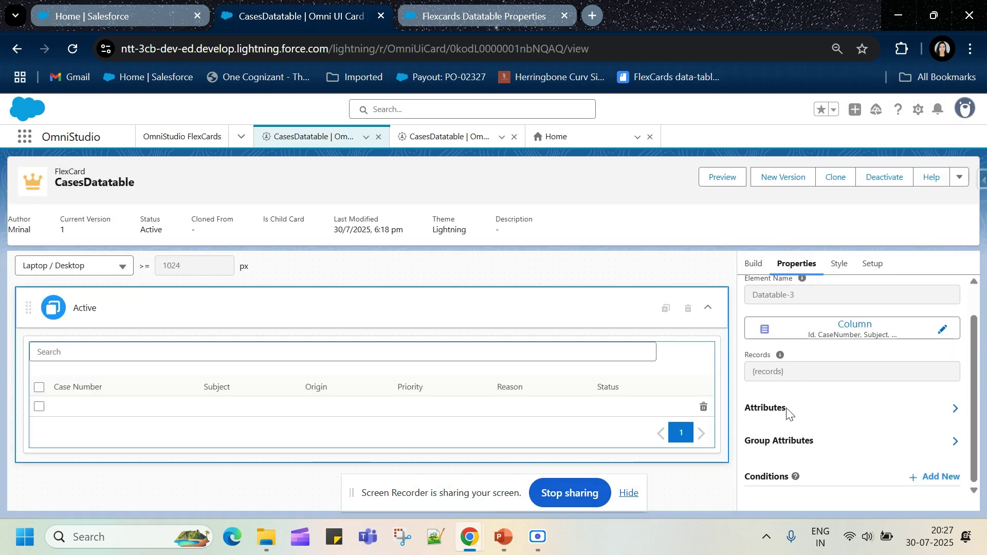
left_click(955, 409)
scroll(833, 380, "down", 3)
scroll(802, 375, "up", 3)
left_click(956, 411)
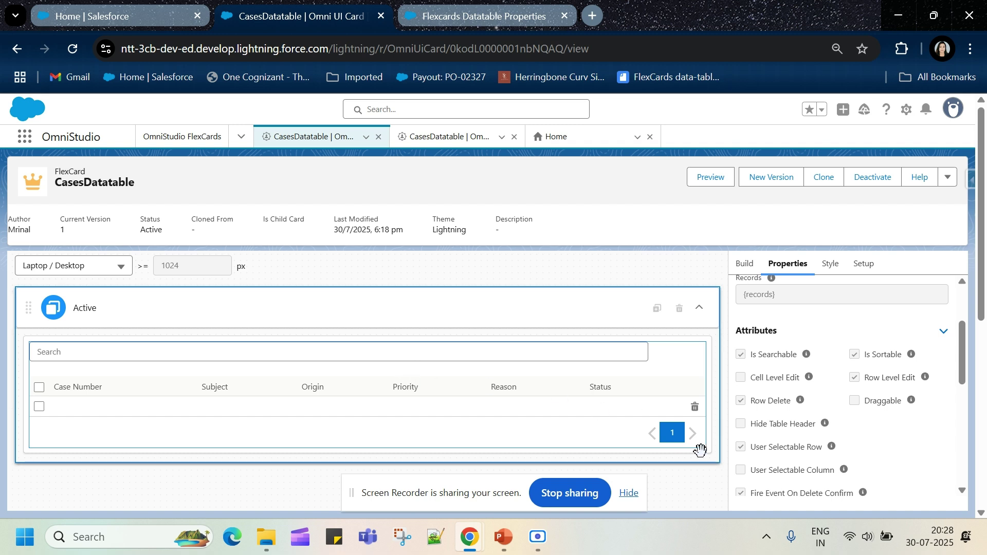
scroll(766, 435, "down", 2)
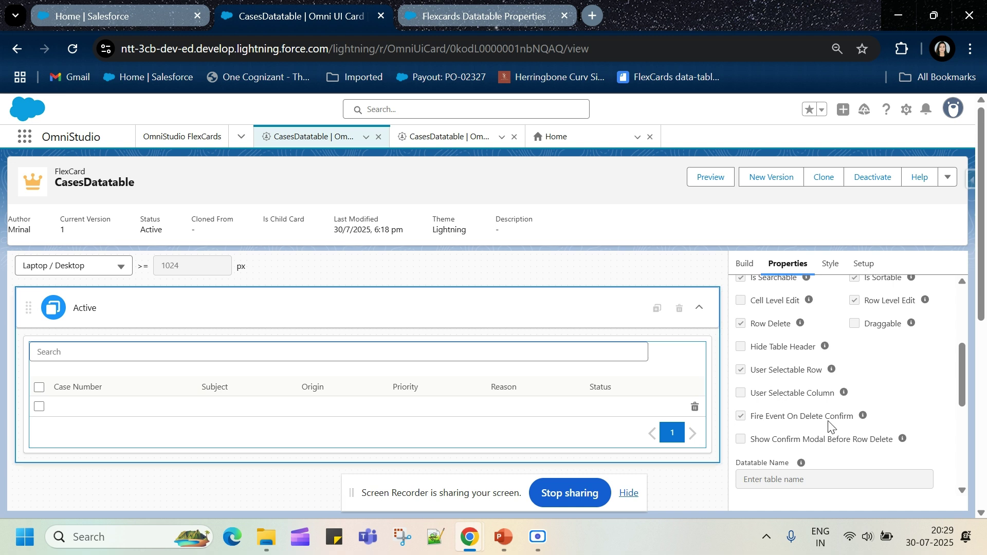
scroll(843, 414, "up", 2)
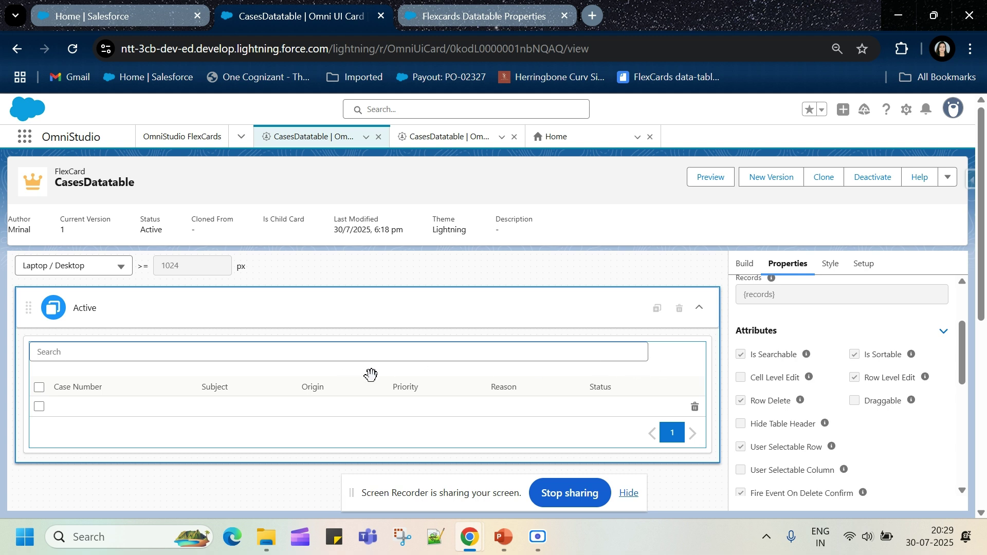
Review the FlexCard's setup, covering its custom event listeners and its data source configuration.
left_click(864, 268)
scroll(770, 377, "down", 5)
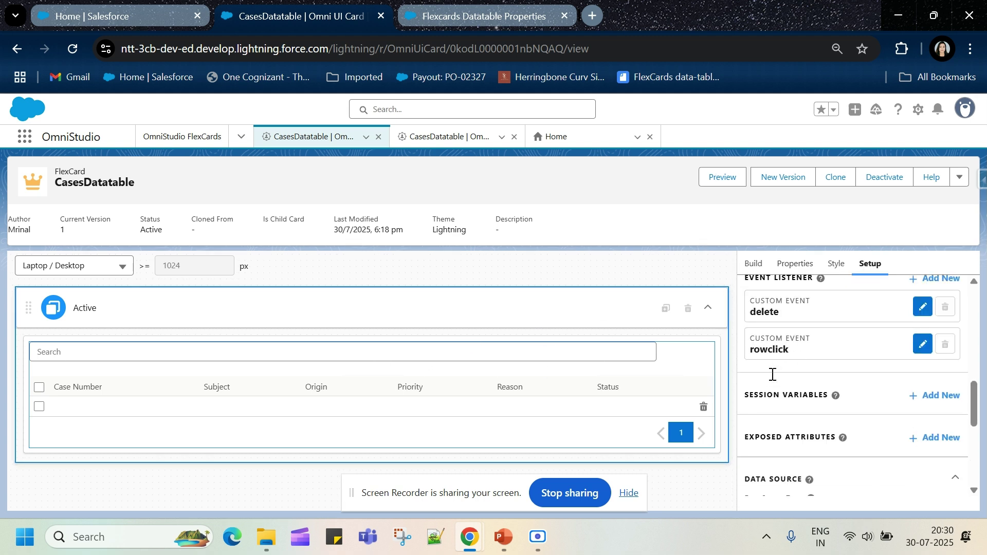
scroll(770, 380, "up", 2)
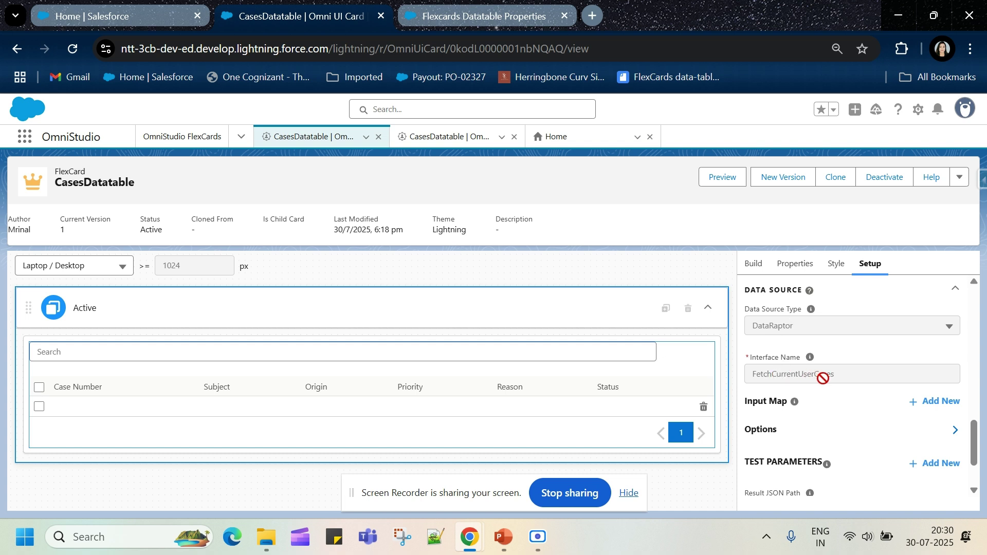
scroll(823, 377, "down", 3)
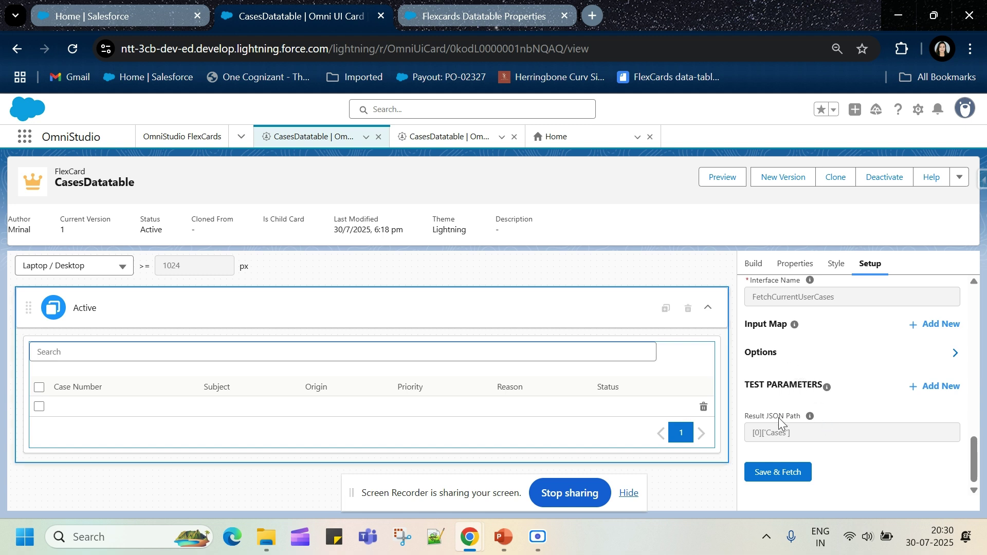
Examine the data source's Interface Name FetchCurrentUserCases and its Result JSON Path [0]['Cases'].
double_click(774, 297)
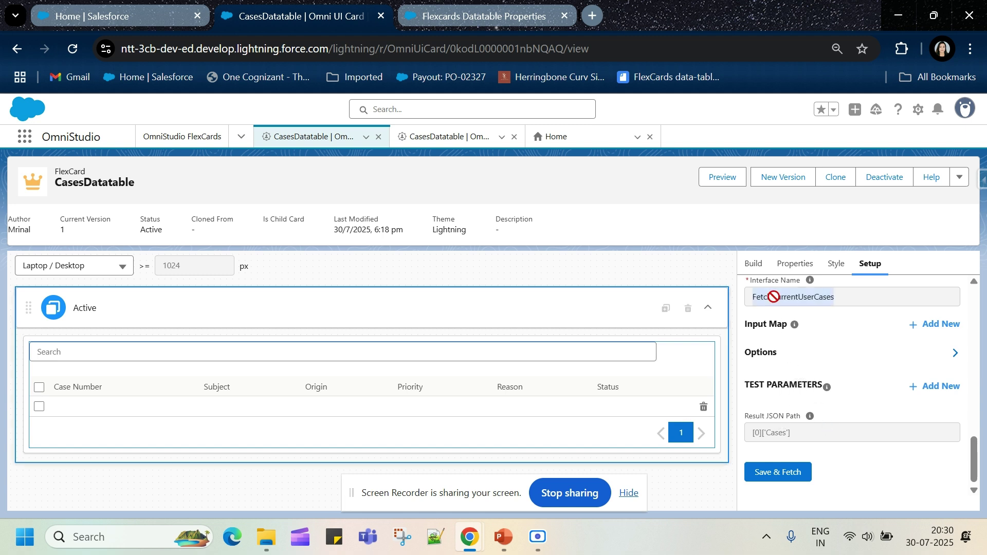
double_click(772, 431)
left_click(805, 440)
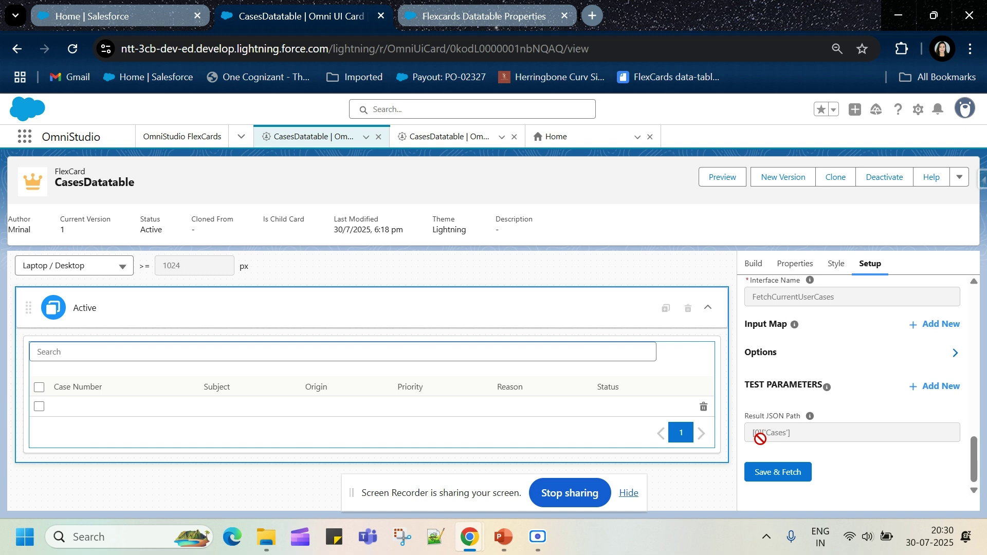
left_click_drag(752, 434, 766, 436)
double_click(780, 437)
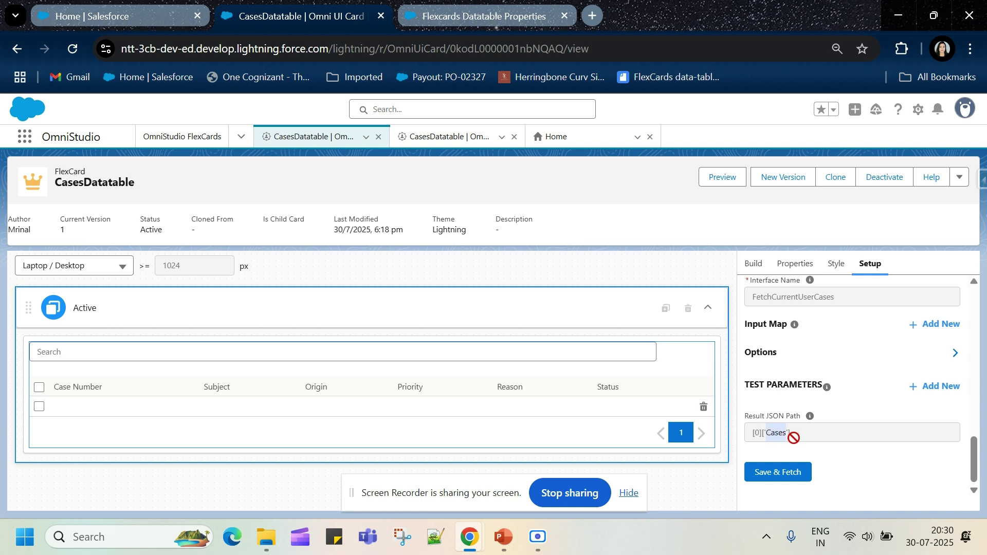
left_click(786, 436)
triple_click(772, 435)
left_click_drag(770, 436, 221, 265)
scroll(807, 423, "up", 3)
On the Salesforce home page, try row-level editing on the "Easy installation process" case and close its edit form without changes.
left_click(95, 10)
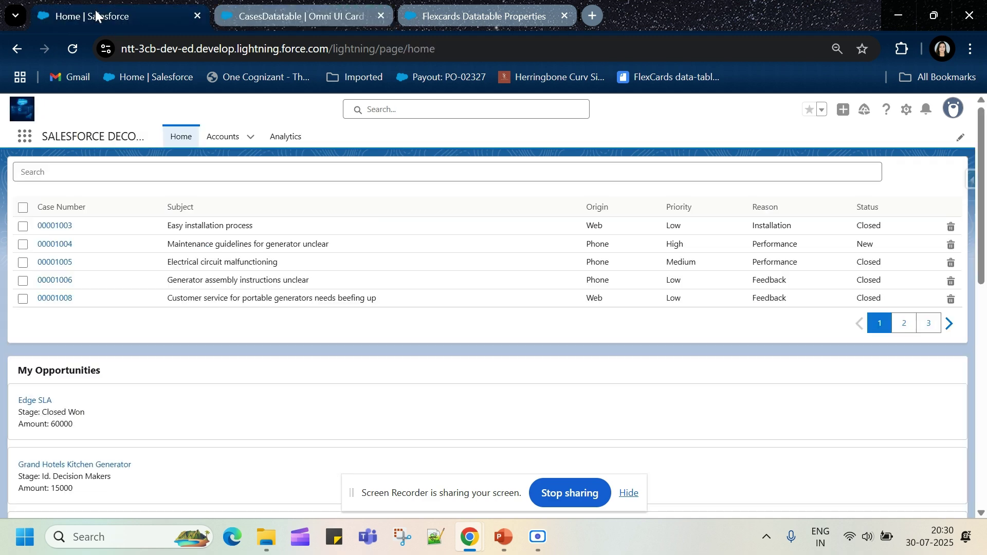
left_click(67, 50)
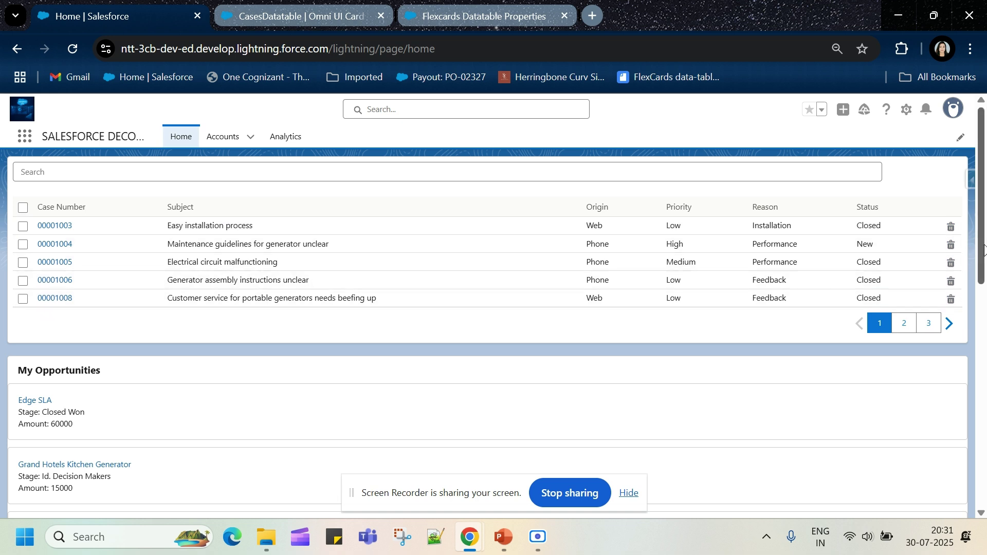
left_click(939, 226)
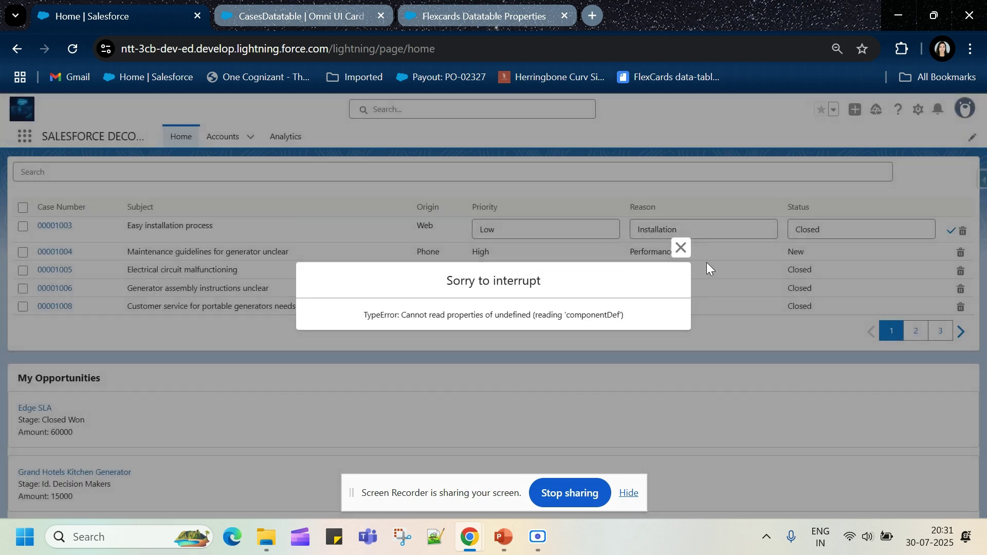
left_click(681, 248)
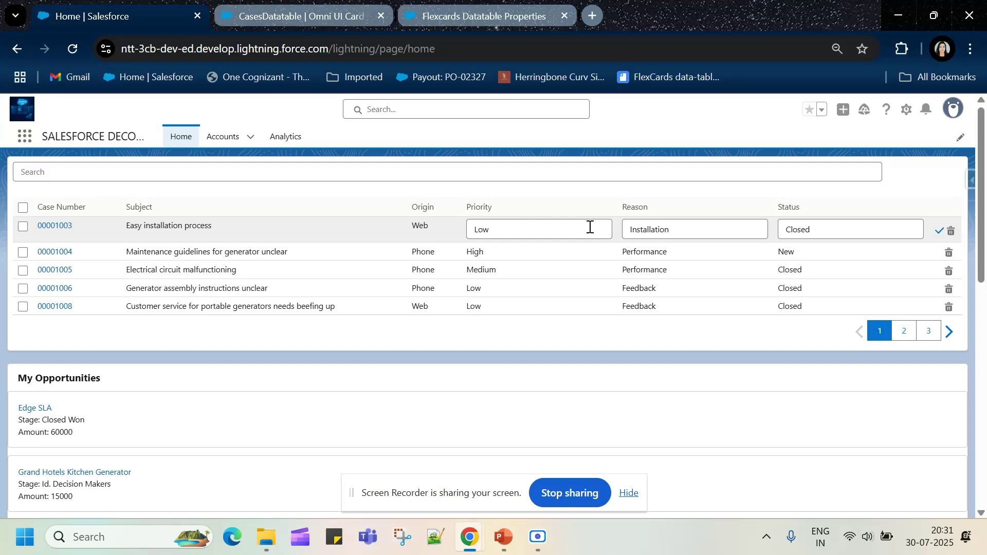
left_click(939, 230)
left_click(742, 116)
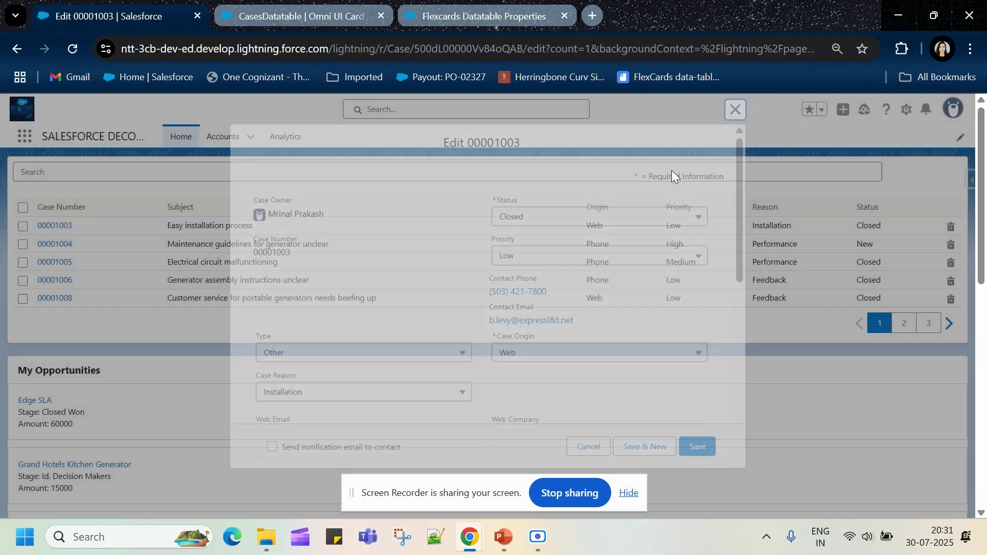
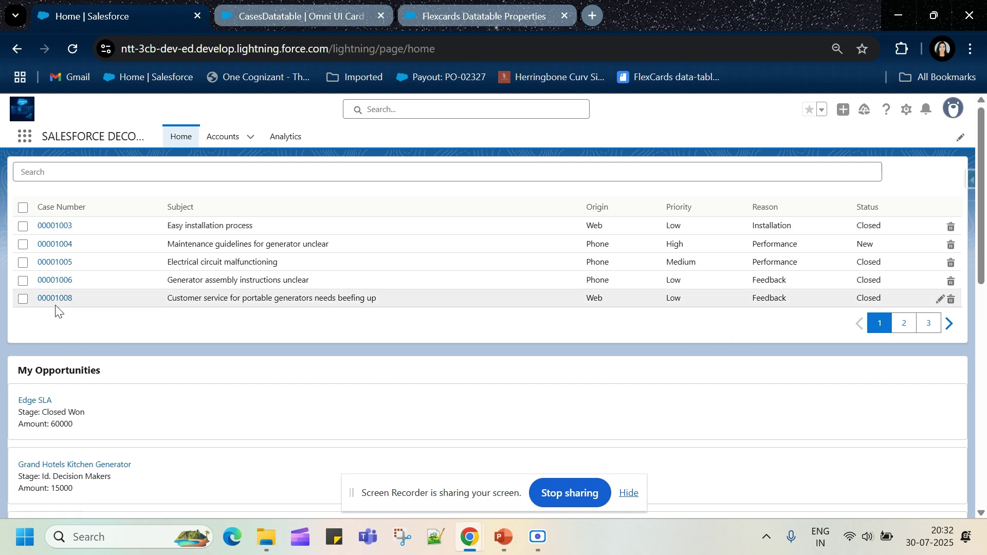
Delete the case "Customer service for portable generators needs beefing up" from the datatable and search Salesforce for its case number.
left_click(952, 300)
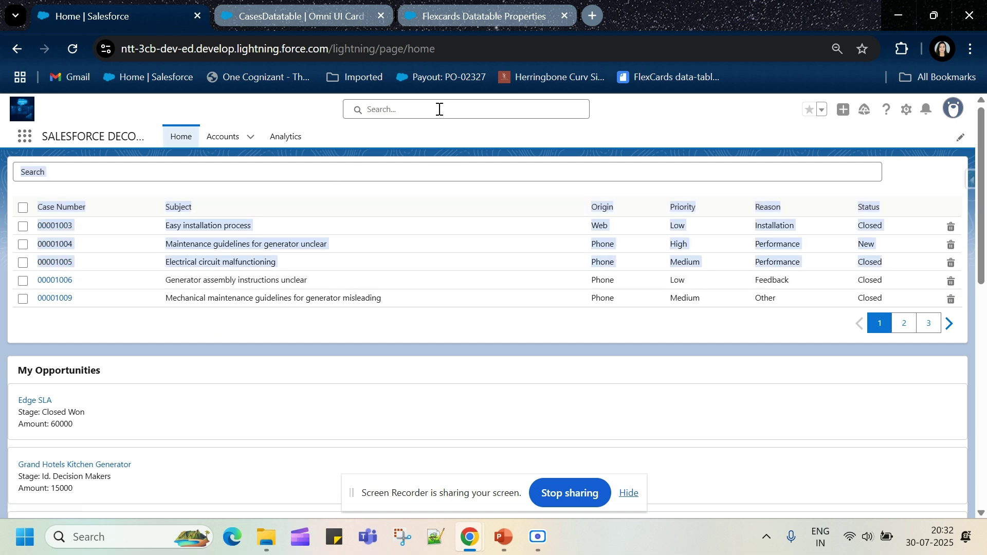
left_click(456, 109)
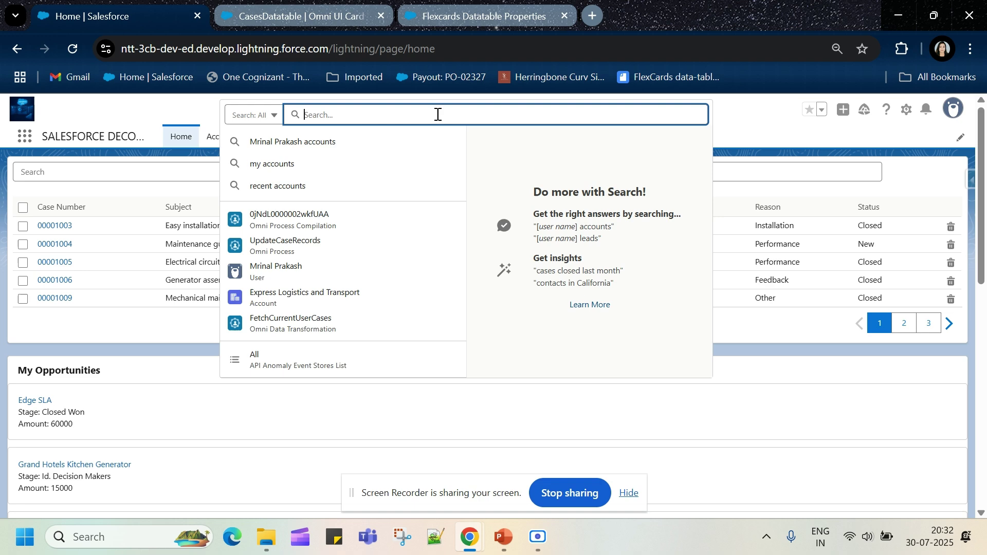
type("000")
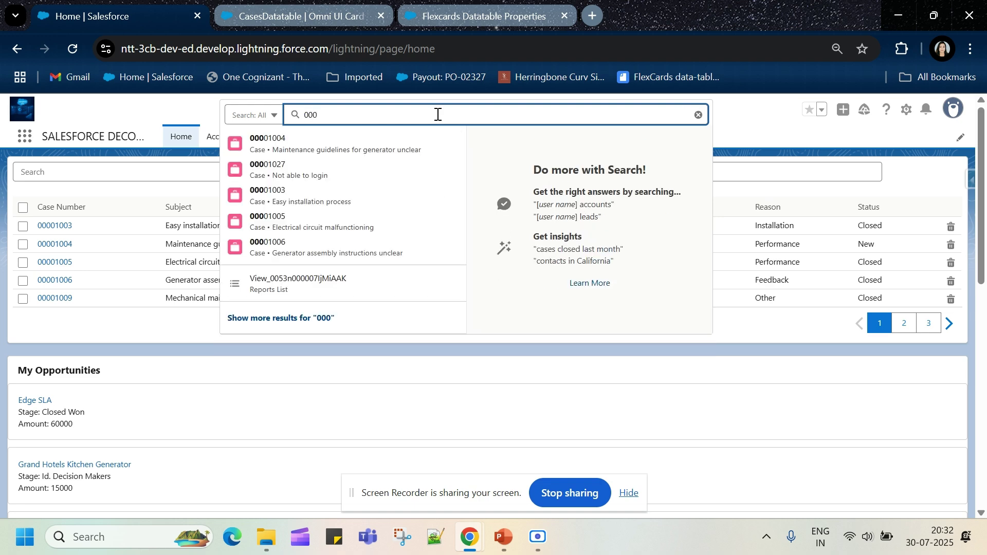
type("010")
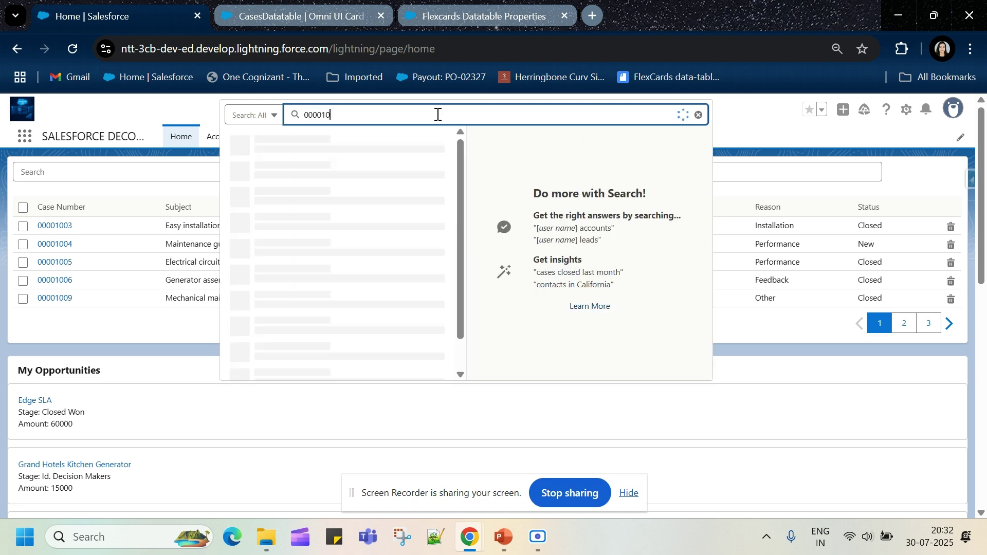
type("08")
key("Return")
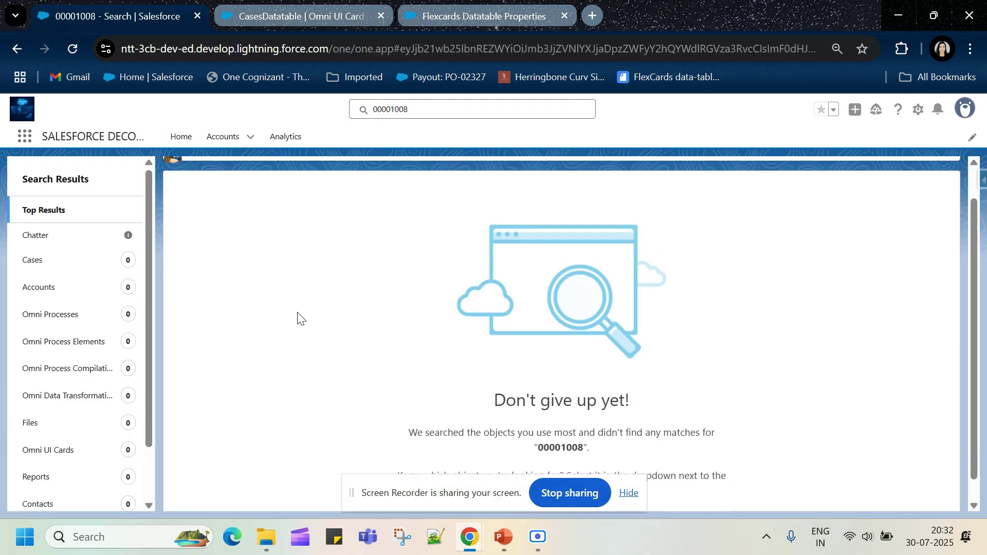
Search for the case number of "Mechanical maintenance guidelines for generator misleading" and return to the home page.
left_click(413, 109)
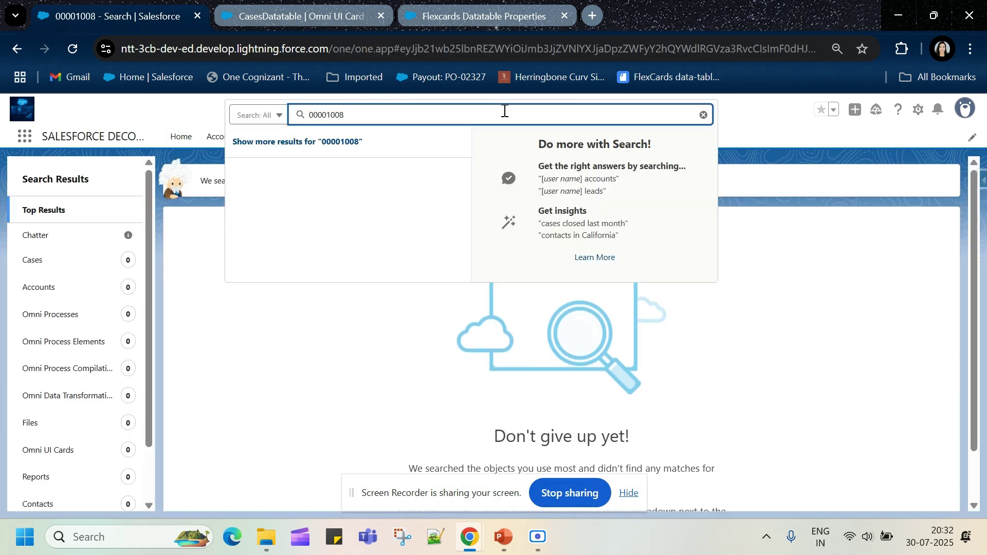
key("BackSpace")
type("9")
key("Return")
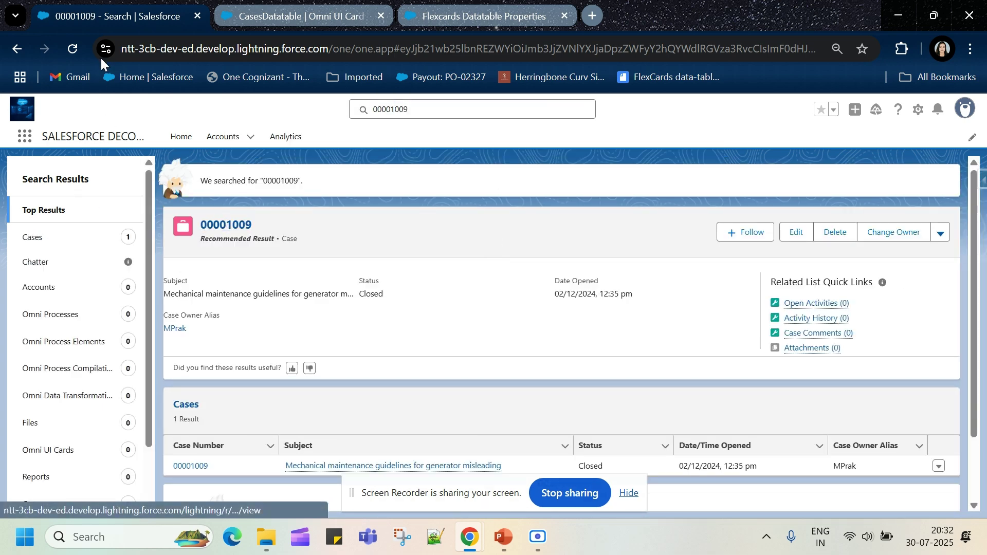
left_click(185, 155)
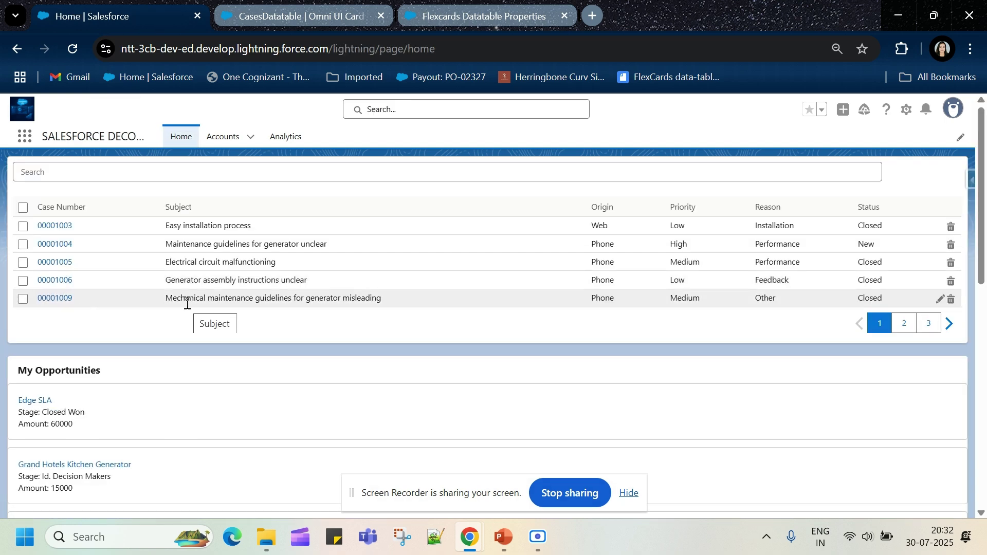
Return to the CasesDatatable FlexCard and open the listener properties of its delete custom event to check the event name.
left_click(318, 20)
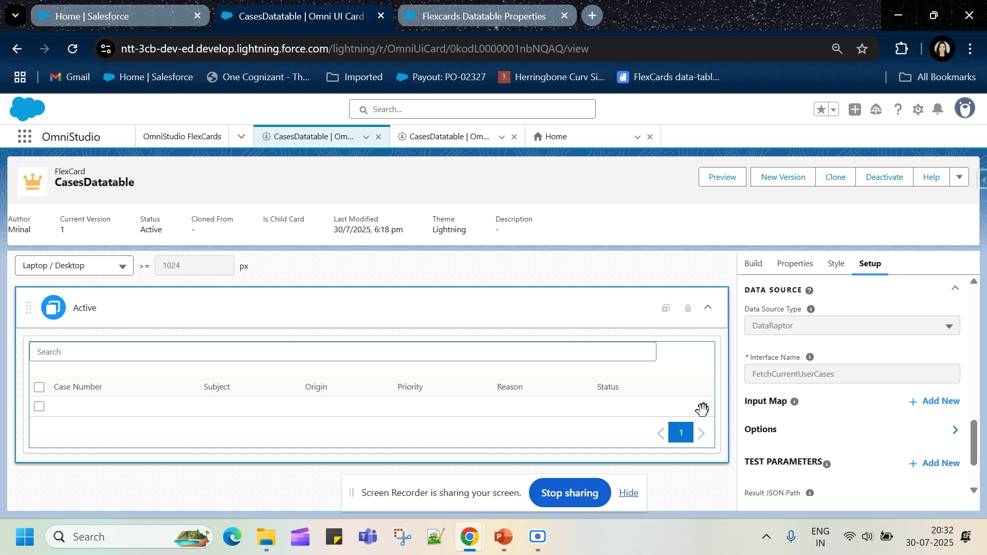
scroll(817, 390, "down", 2)
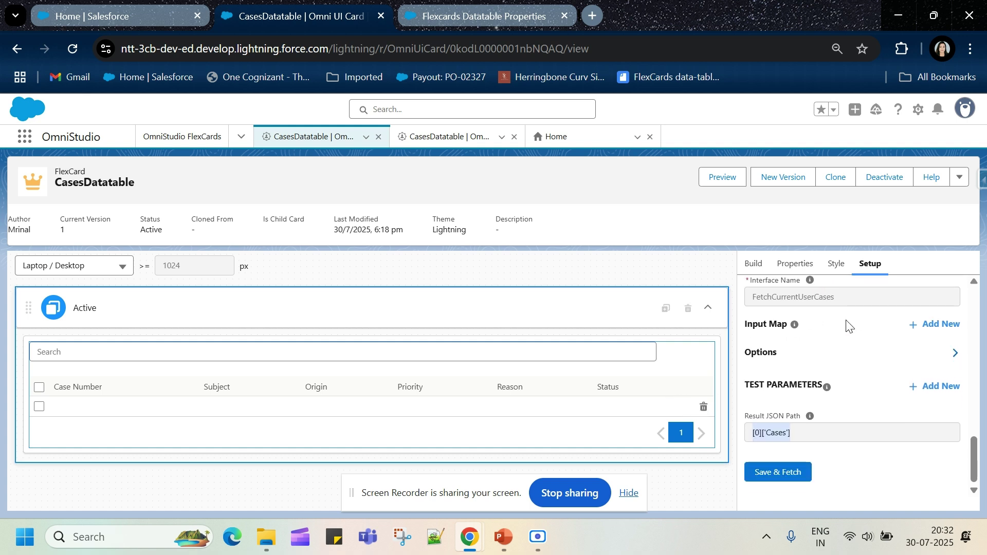
scroll(831, 348, "up", 5)
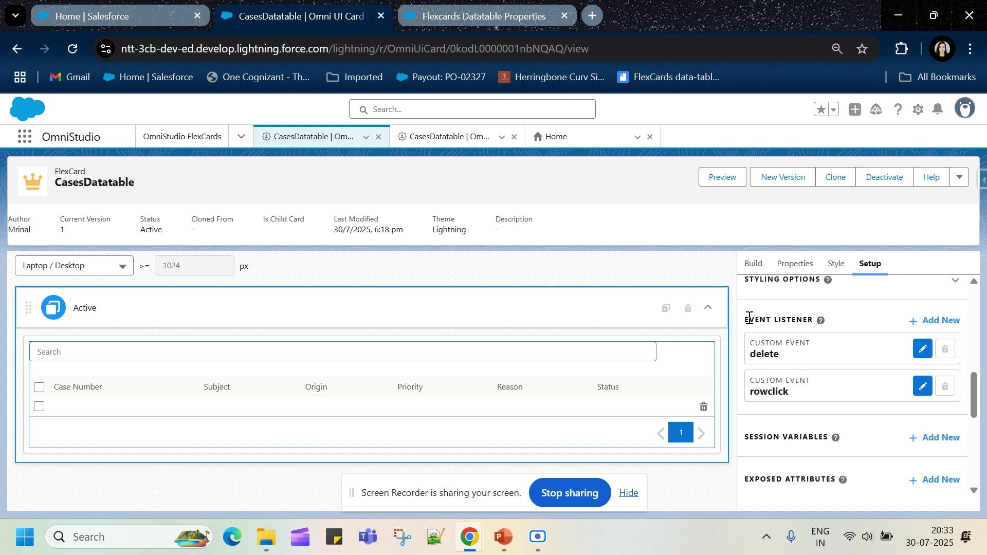
left_click_drag(749, 318, 833, 323)
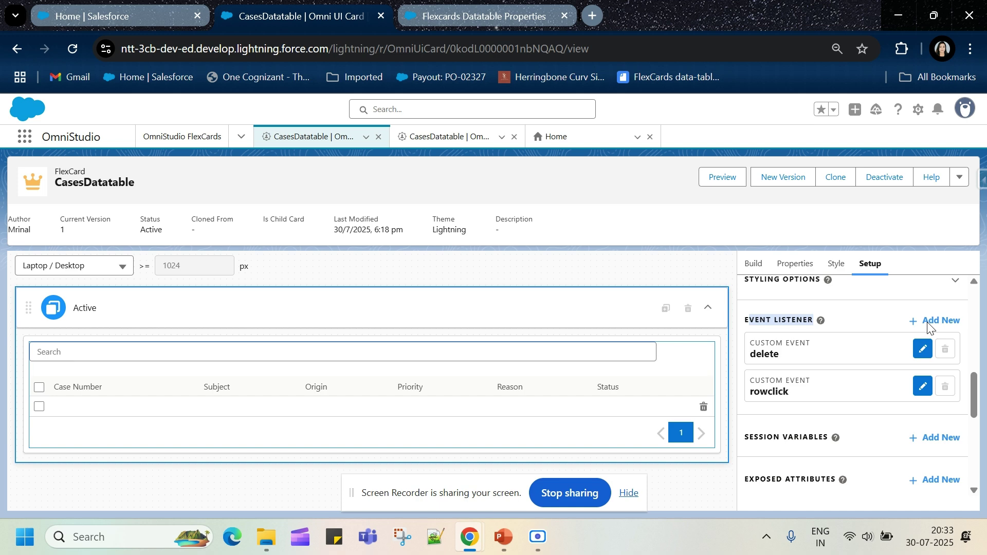
left_click(922, 349)
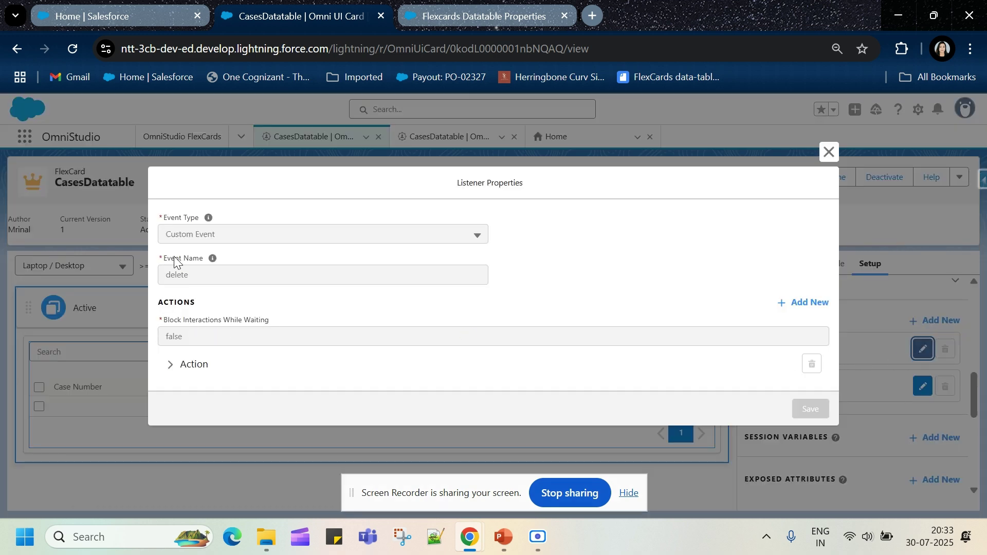
double_click(177, 274)
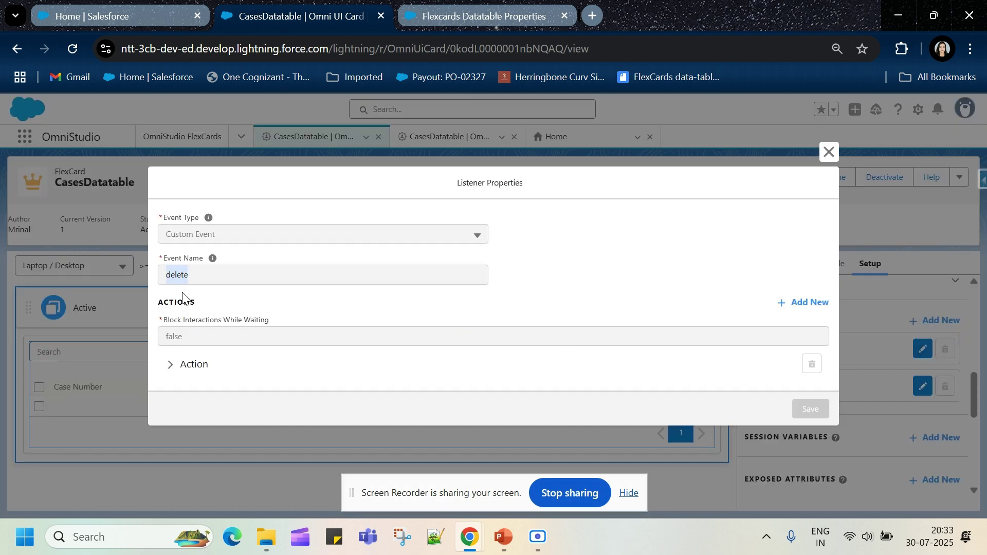
Expand the delete listener's action and check its action type, data source type and integration procedure name.
left_click(185, 378)
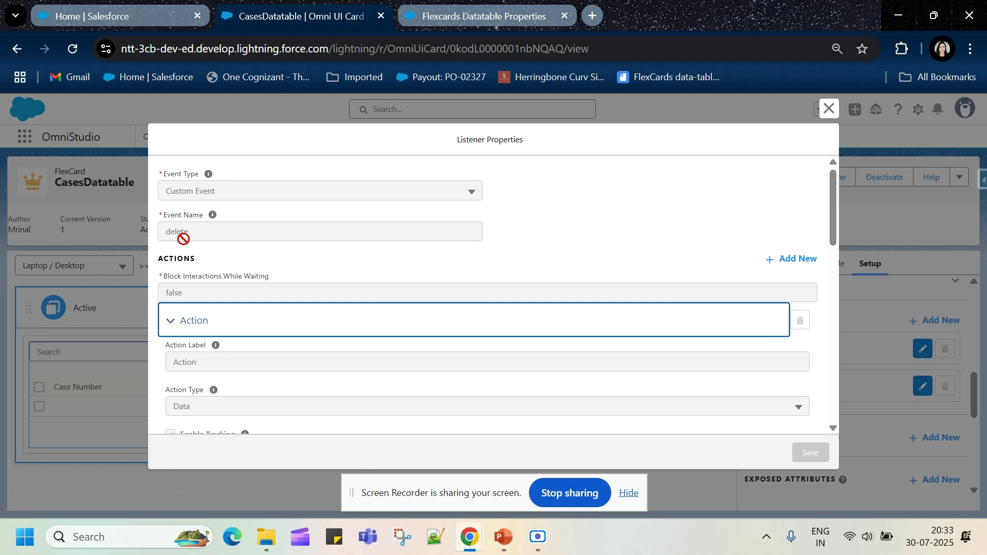
scroll(194, 255, "down", 1)
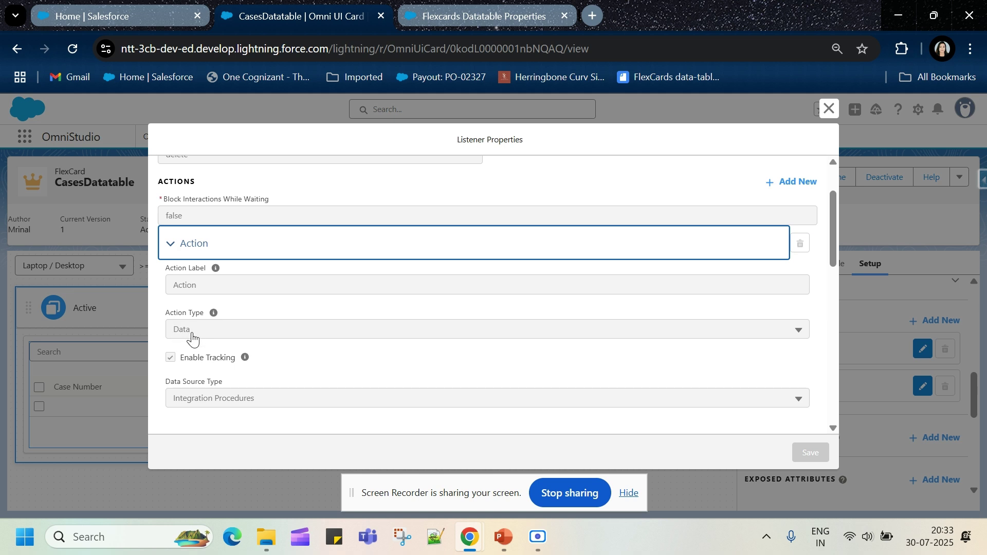
scroll(192, 340, "down", 1)
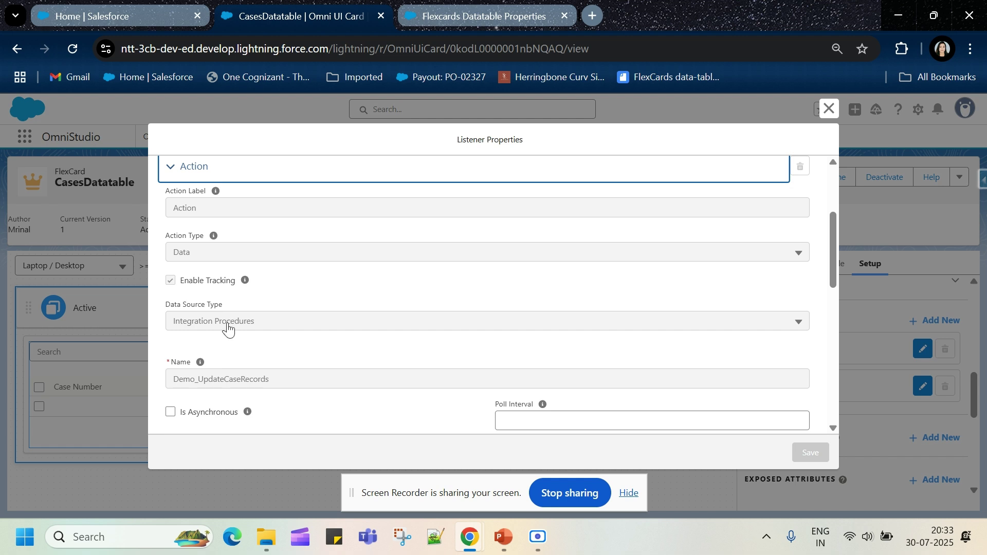
scroll(228, 329, "down", 1)
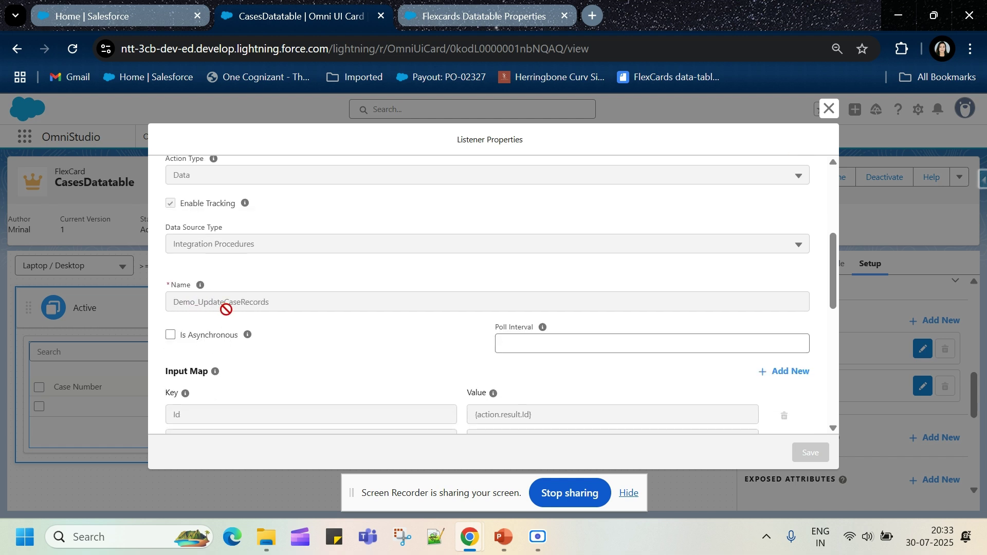
left_click_drag(173, 308, 273, 318)
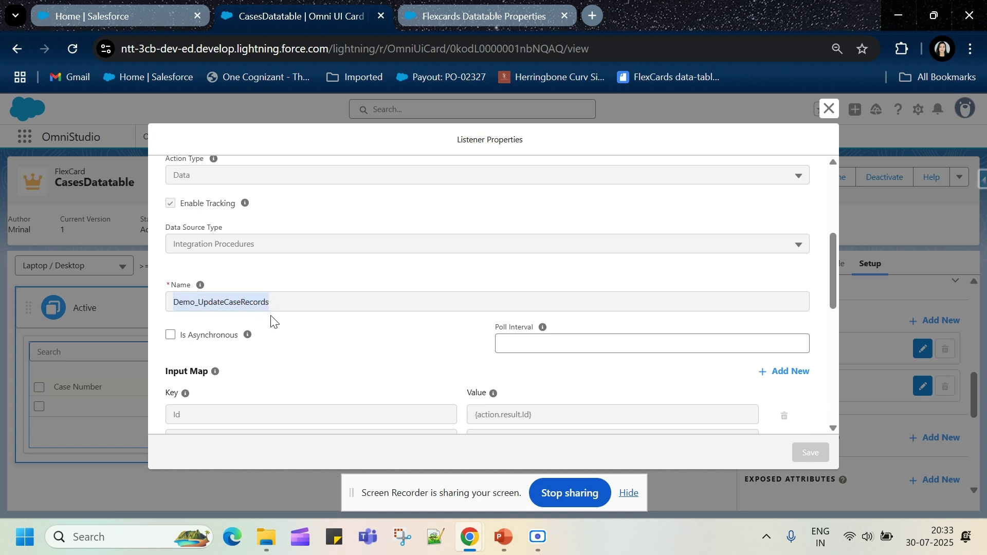
Check the keys and values in the delete action's Input Map.
scroll(271, 321, "down", 1)
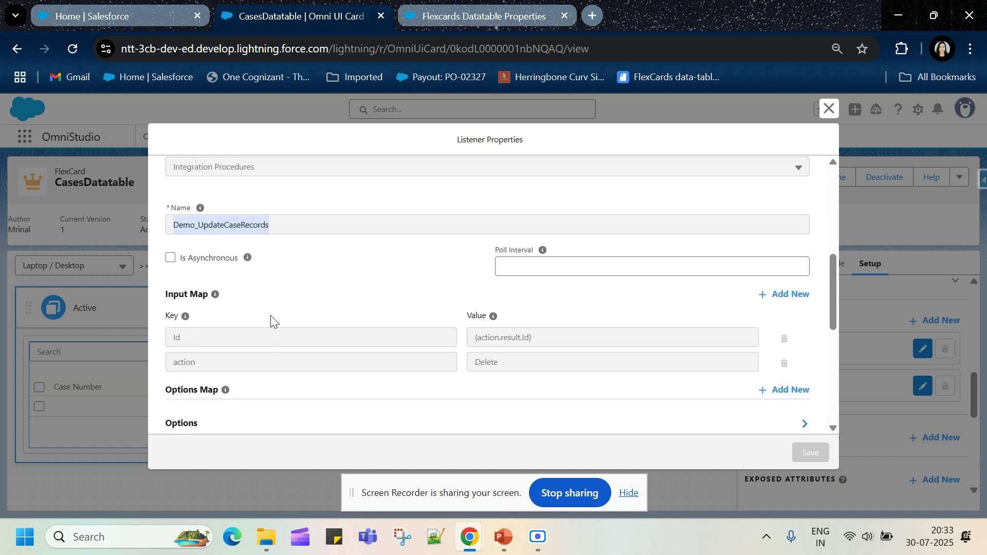
double_click(180, 343)
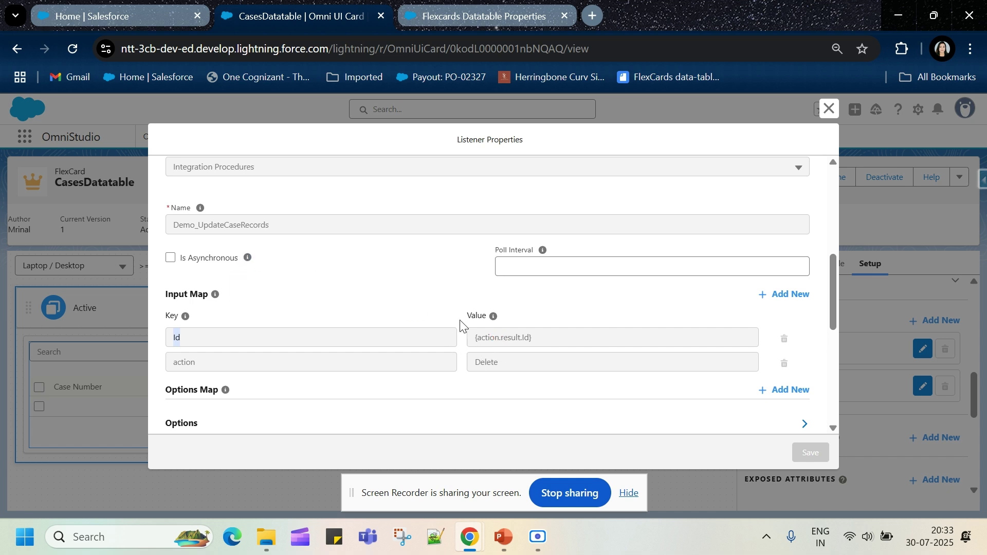
left_click_drag(478, 337, 545, 338)
left_click(545, 338)
left_click_drag(171, 364, 330, 365)
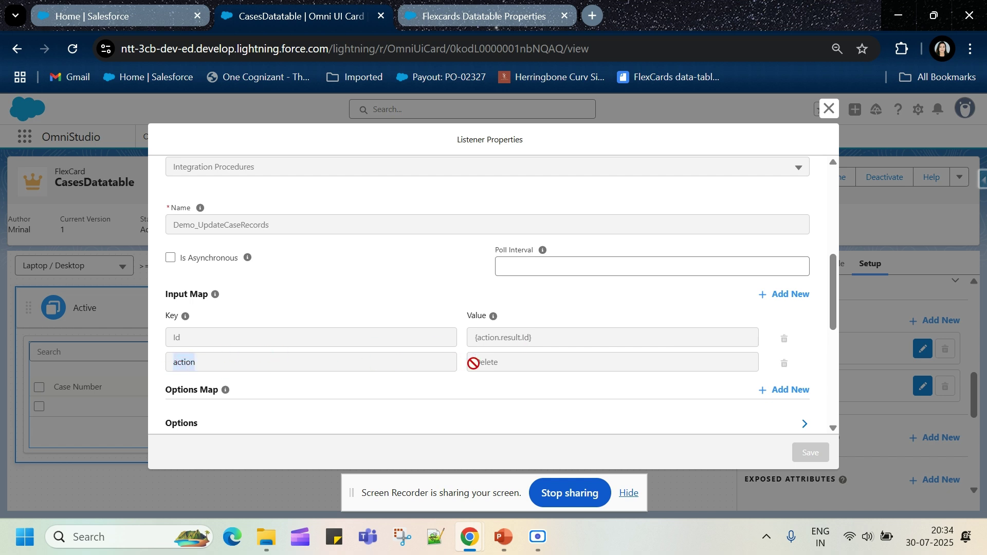
left_click_drag(470, 363, 522, 379)
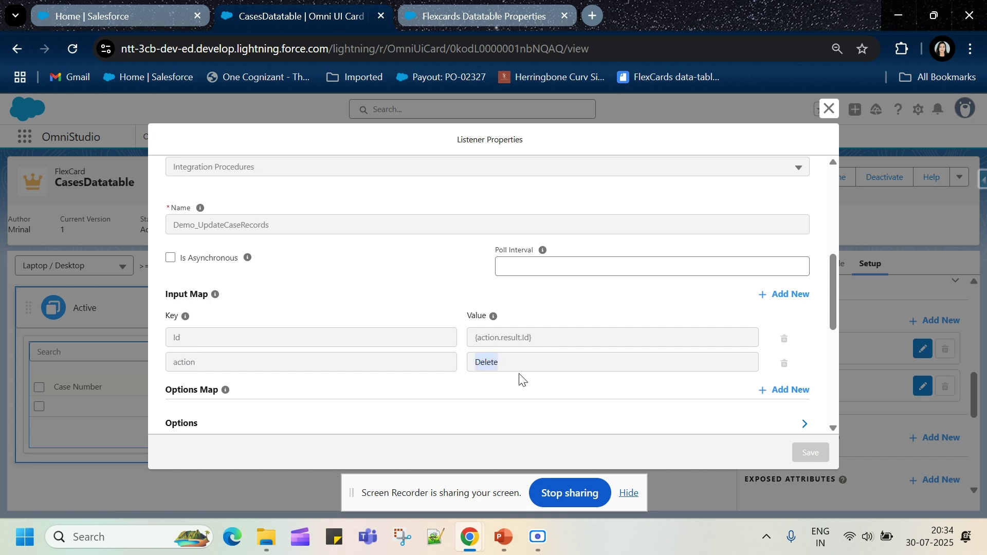
Review the delete action's test parameters, result JSON path, response settings and conditions.
scroll(519, 380, "down", 5)
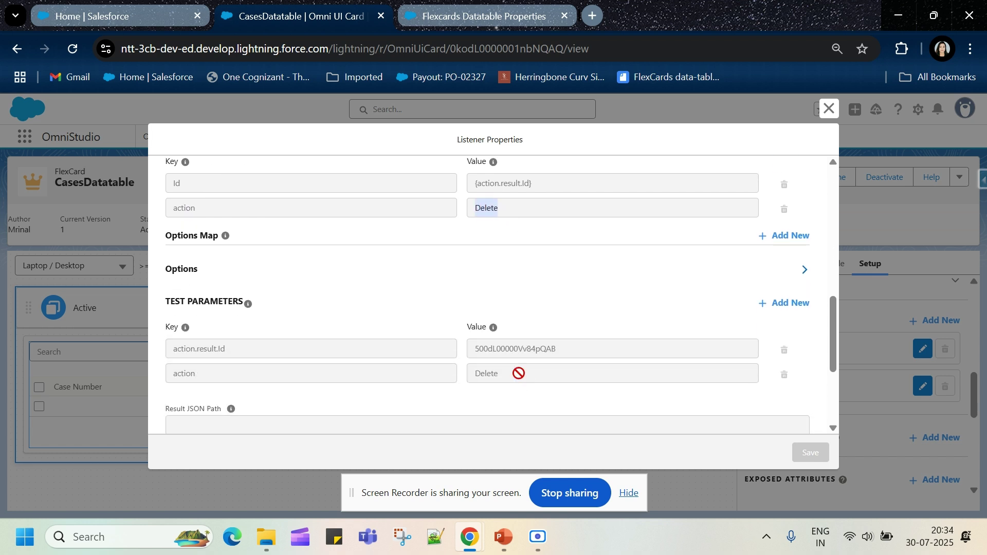
scroll(519, 372, "up", 3)
scroll(247, 346, "down", 1)
scroll(293, 321, "up", 3)
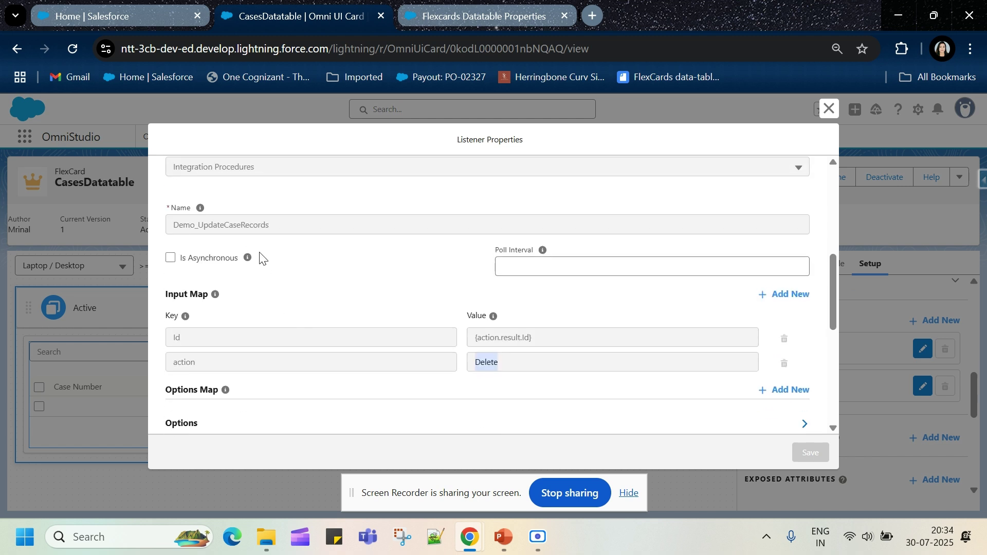
scroll(261, 257, "down", 3)
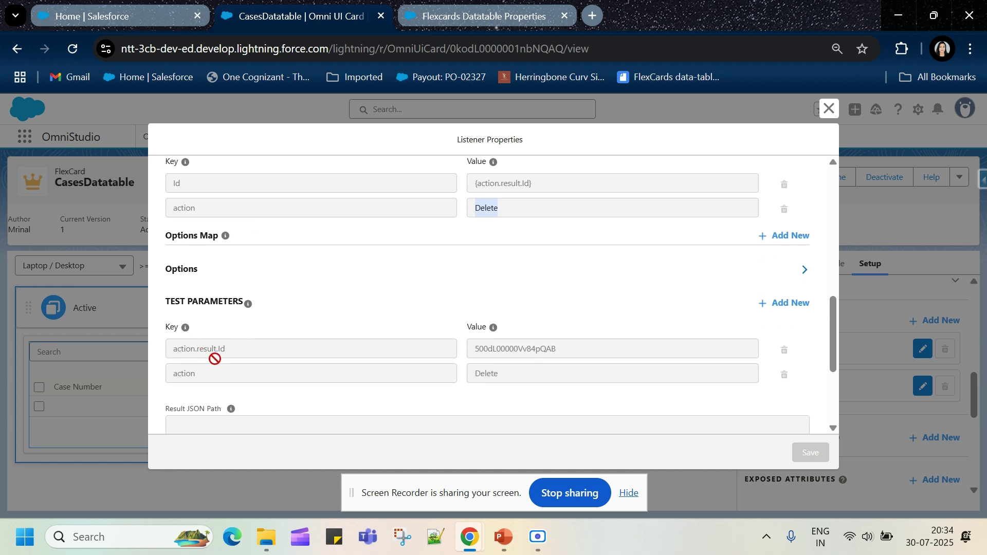
scroll(353, 375, "down", 3)
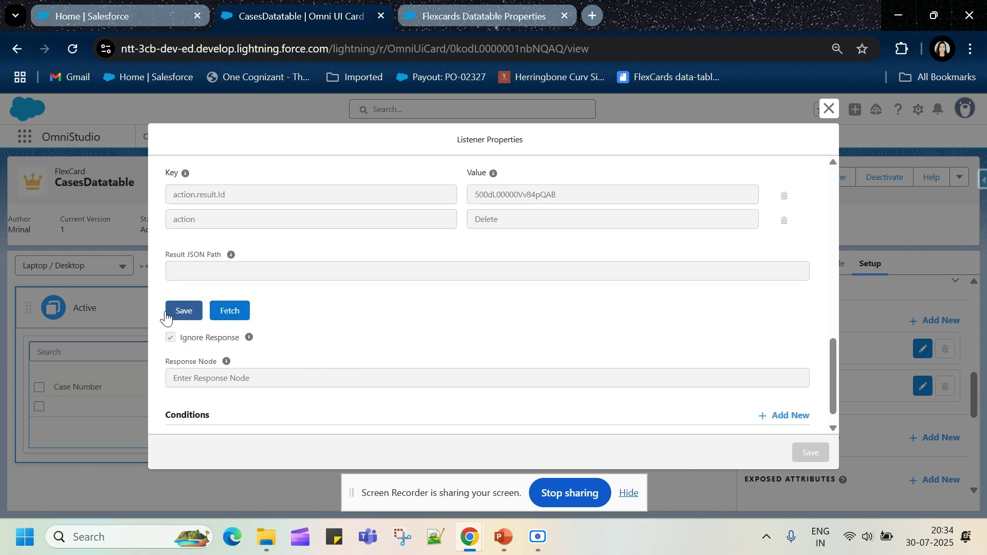
scroll(289, 352, "down", 1)
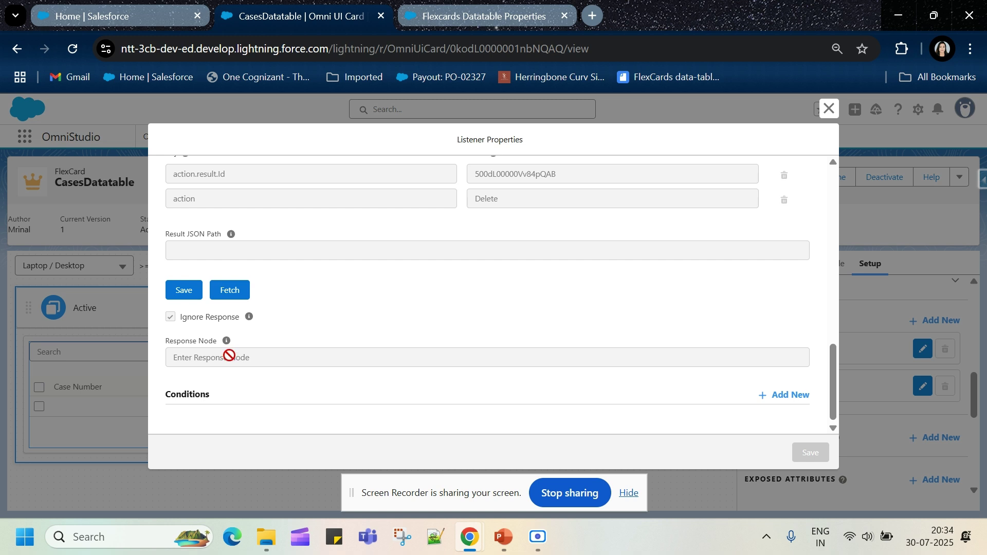
Recheck the Id key in the delete action's Input Map and close the listener properties.
scroll(271, 375, "up", 5)
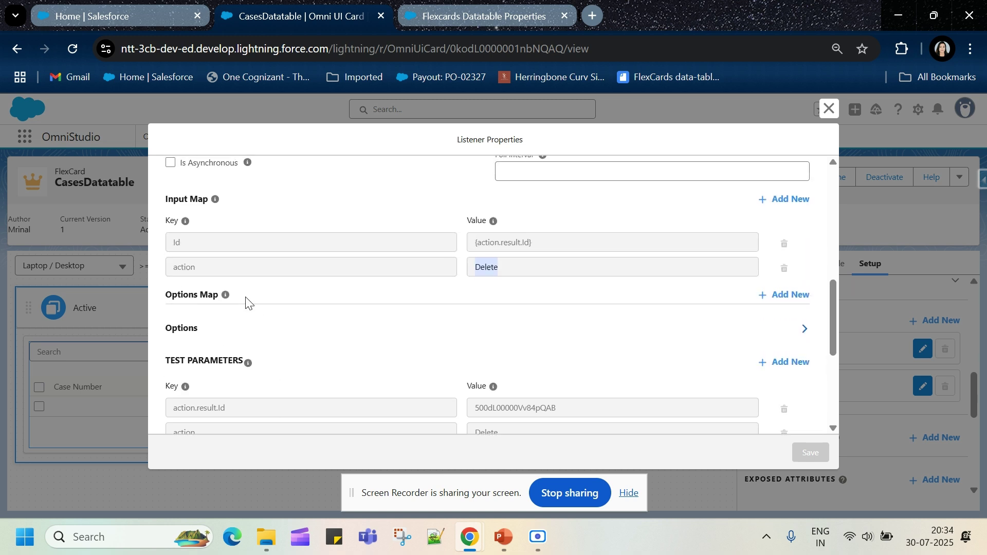
scroll(246, 303, "up", 3)
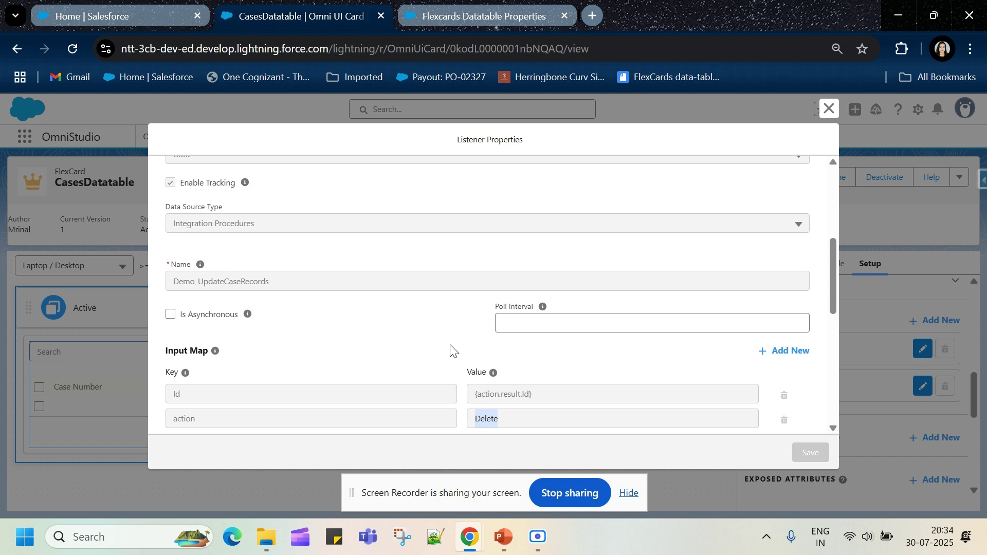
scroll(451, 348, "down", 2)
double_click(180, 317)
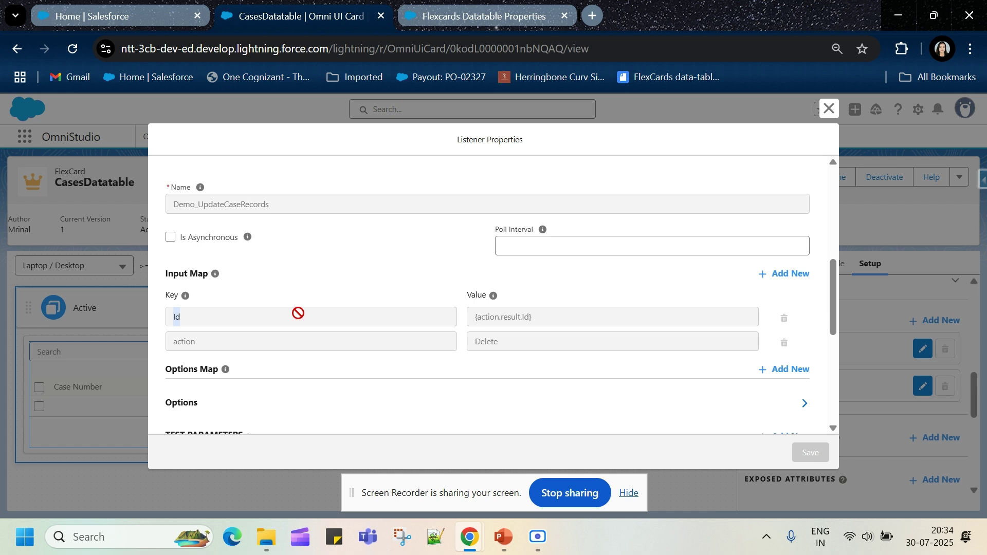
left_click(829, 109)
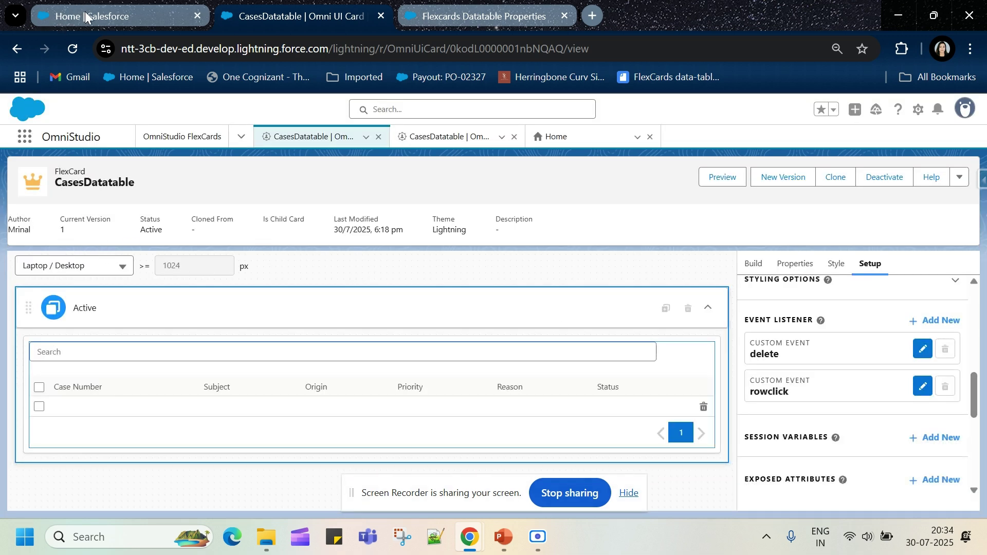
From the Salesforce home page, open the "Easy installation process" case by its case number, review its edit form and close it without changes.
left_click(85, 11)
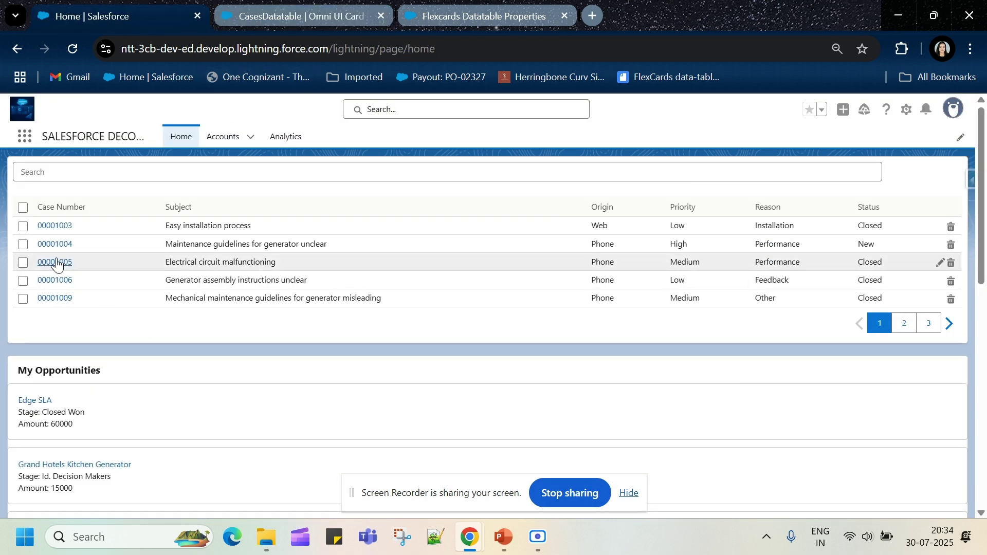
left_click(57, 229)
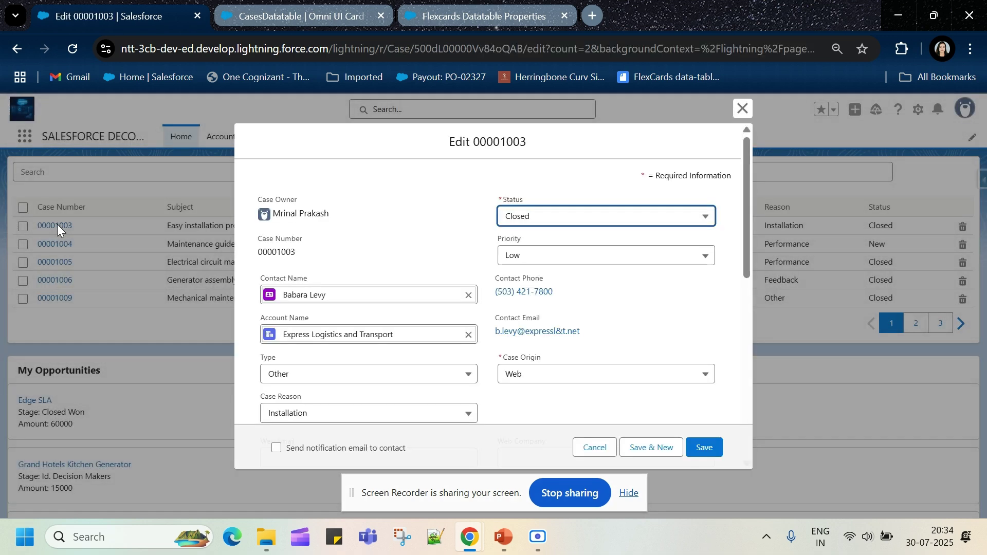
scroll(441, 236, "down", 5)
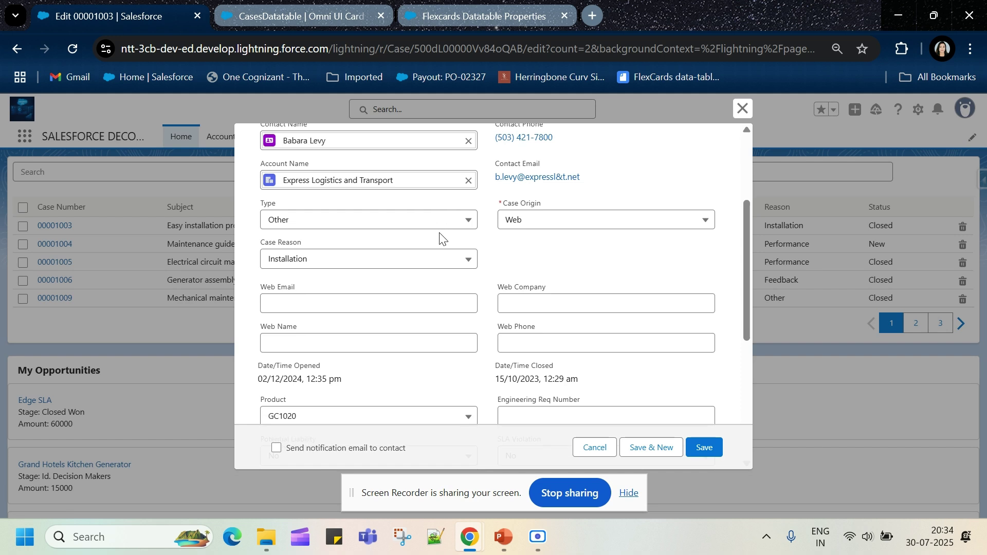
scroll(360, 283, "down", 4)
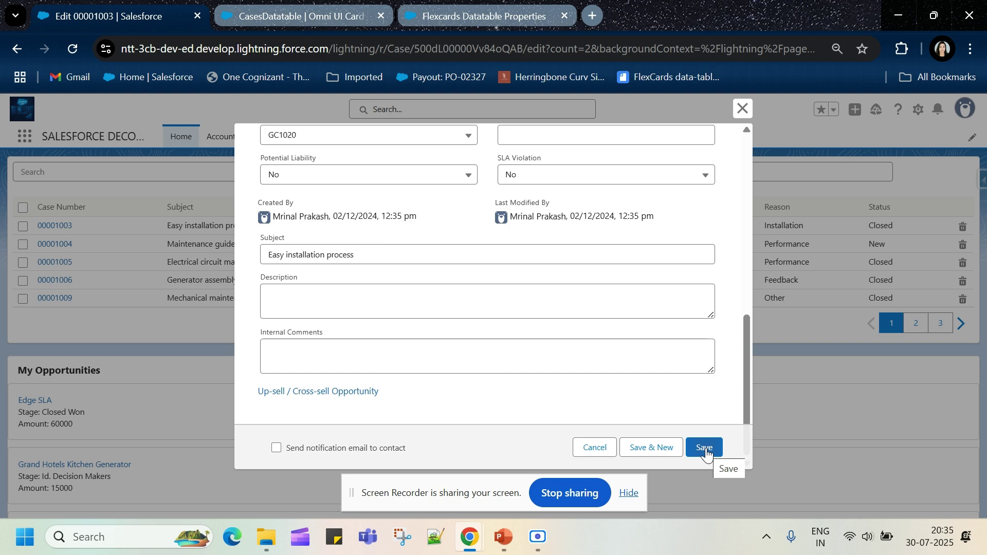
left_click_drag(748, 356, 738, 137)
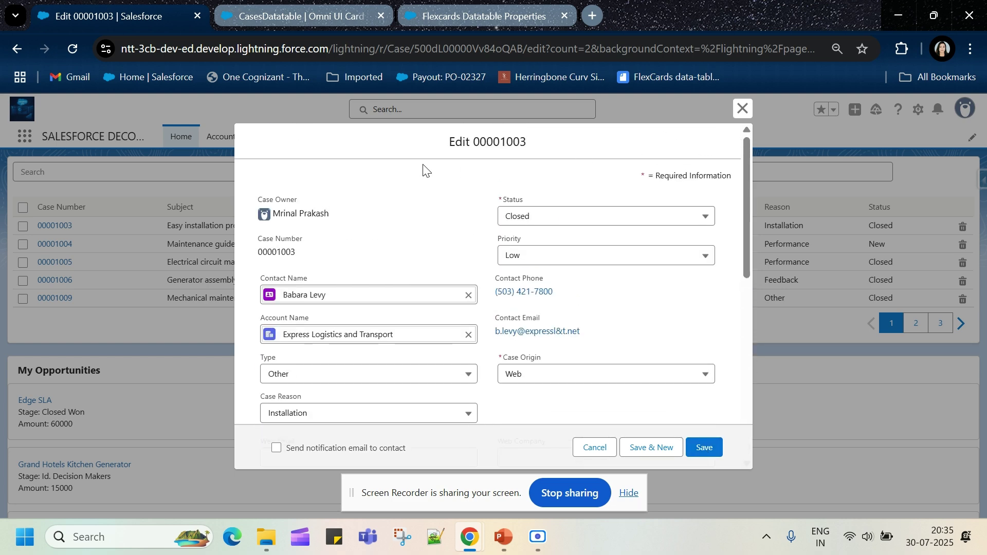
left_click(743, 110)
Return to the CasesDatatable FlexCard and open the datatable's column configuration as JSON.
left_click(279, 10)
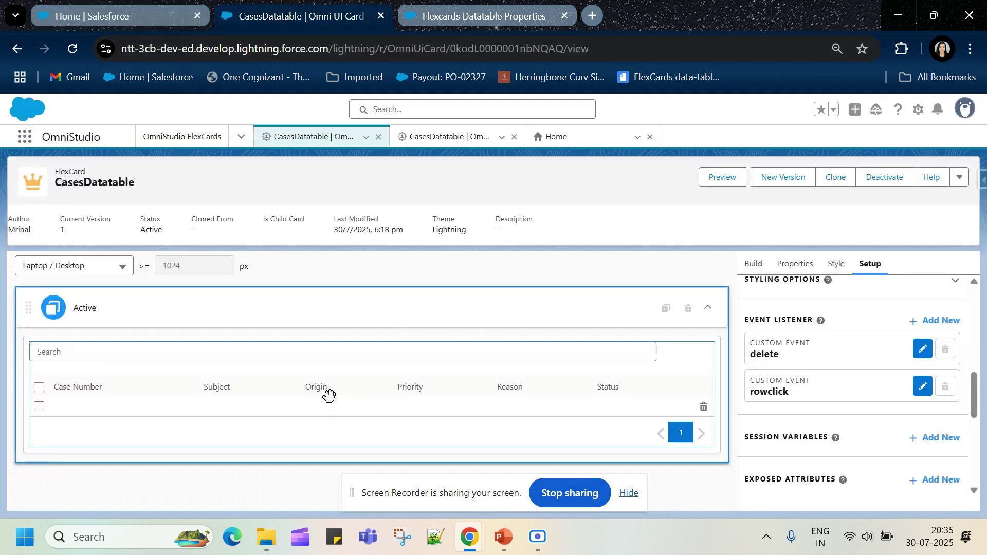
left_click(477, 396)
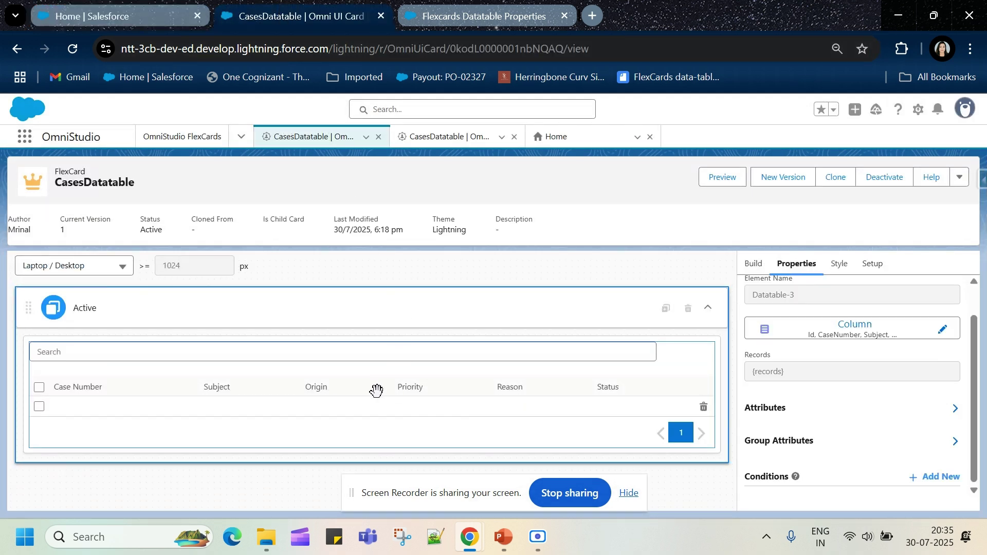
left_click(943, 329)
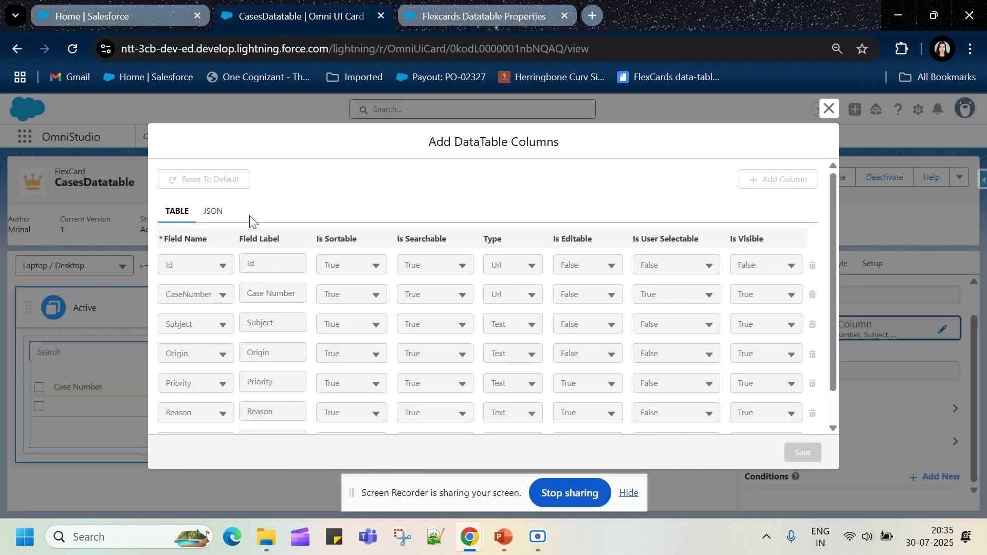
left_click(211, 212)
scroll(265, 292, "down", 1)
scroll(265, 292, "down", 2)
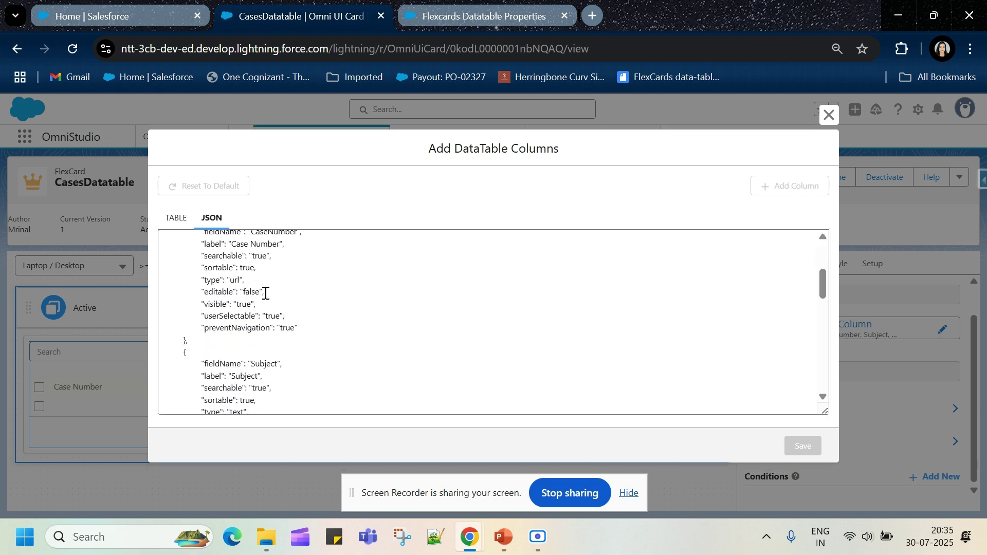
Examine the label and preventNavigation setting of the CaseNumber column in the JSON.
scroll(209, 328, "up", 2)
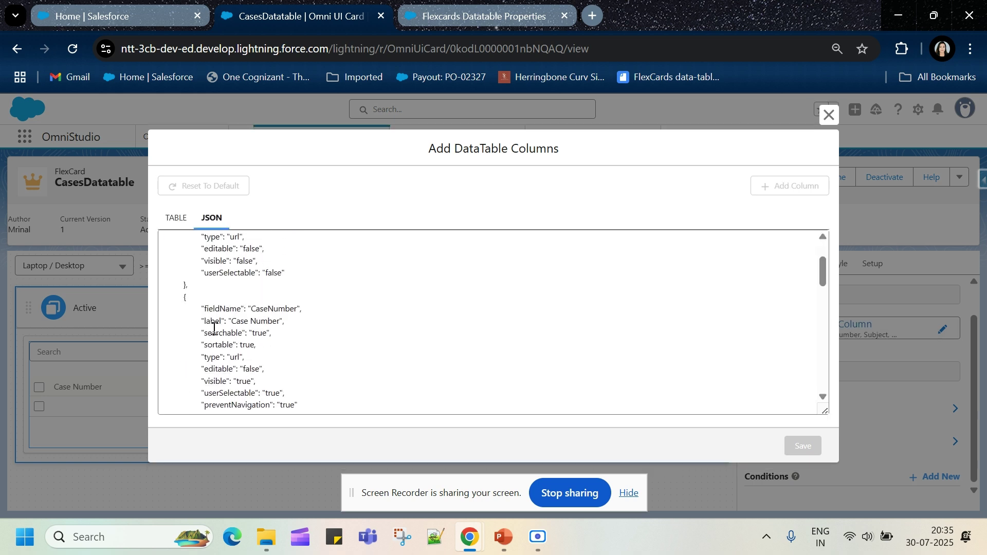
left_click_drag(231, 322, 276, 321)
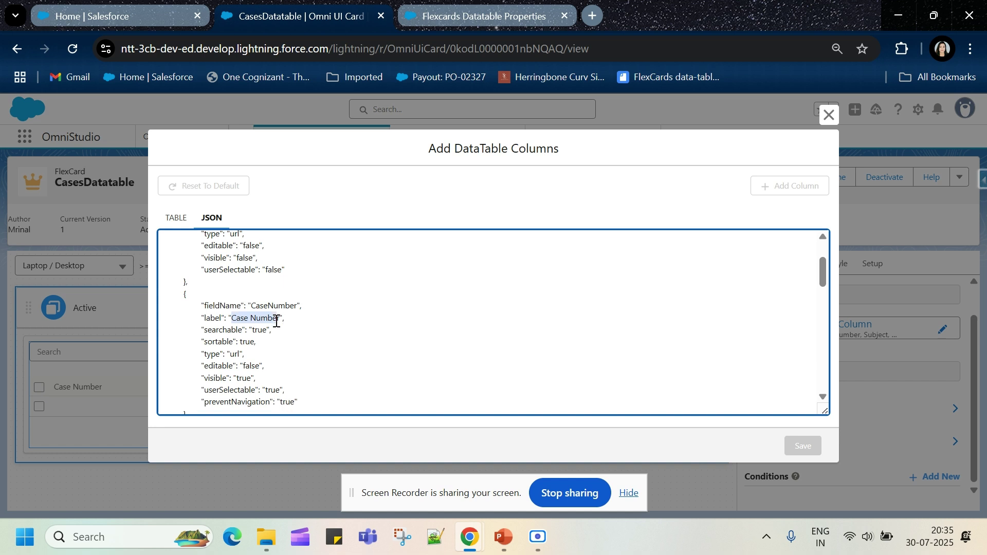
scroll(237, 324, "down", 2)
left_click_drag(200, 328, 303, 329)
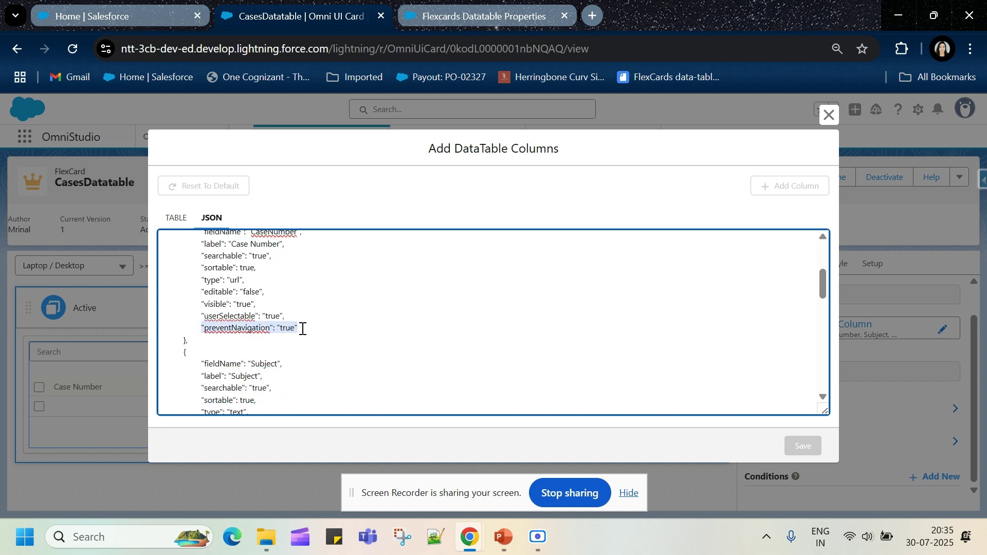
double_click(236, 327)
left_click(286, 330)
double_click(286, 329)
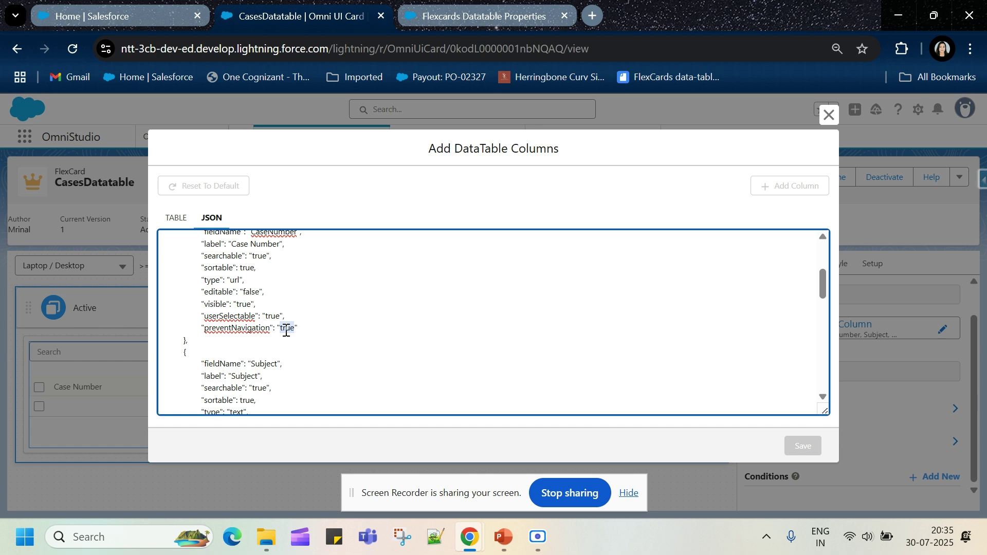
left_click(236, 329)
left_click_drag(205, 328, 300, 332)
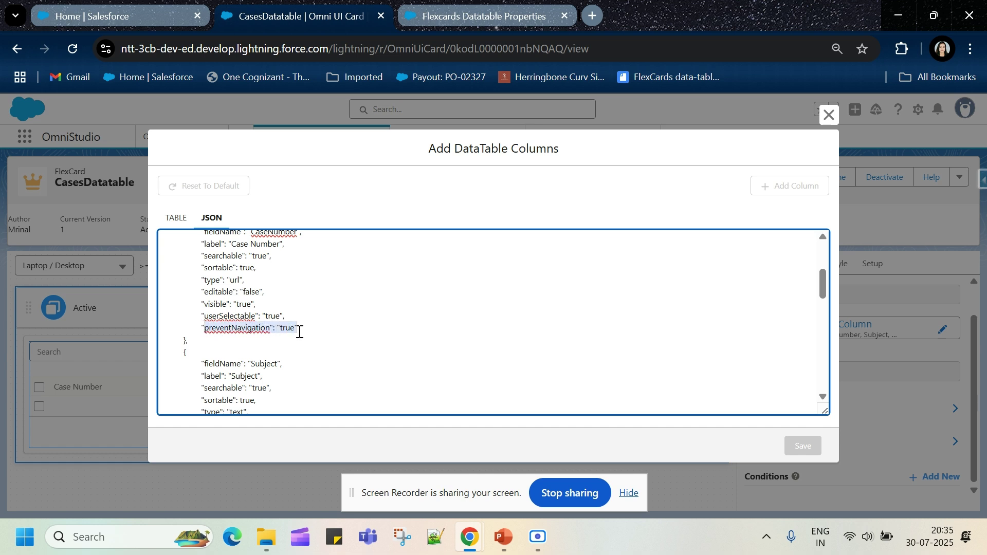
Compare the CaseNumber column's label with its userSelectable setting in the JSON.
scroll(298, 331, "up", 3)
double_click(262, 319)
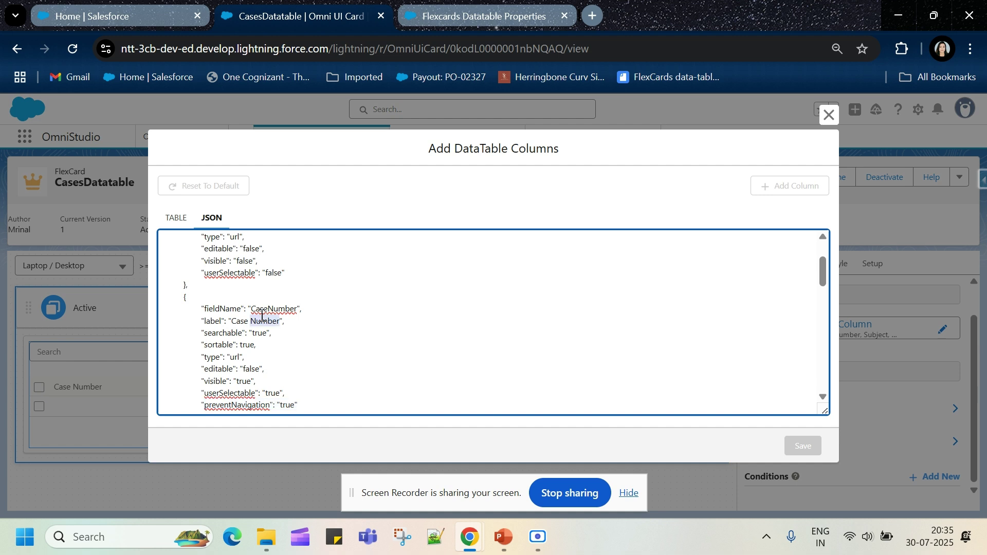
scroll(245, 355, "down", 3)
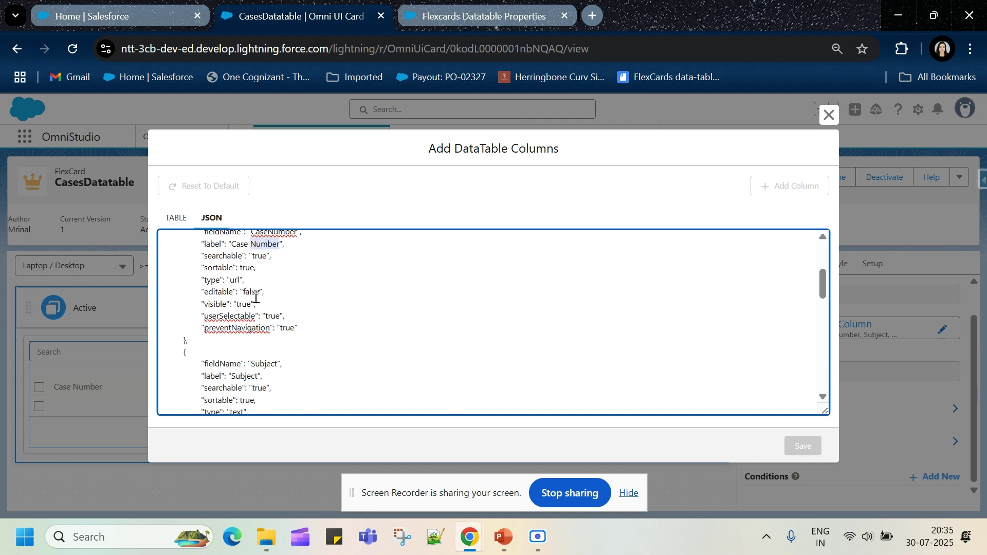
scroll(255, 295, "up", 3)
scroll(255, 301, "down", 3)
left_click(273, 316)
double_click(273, 316)
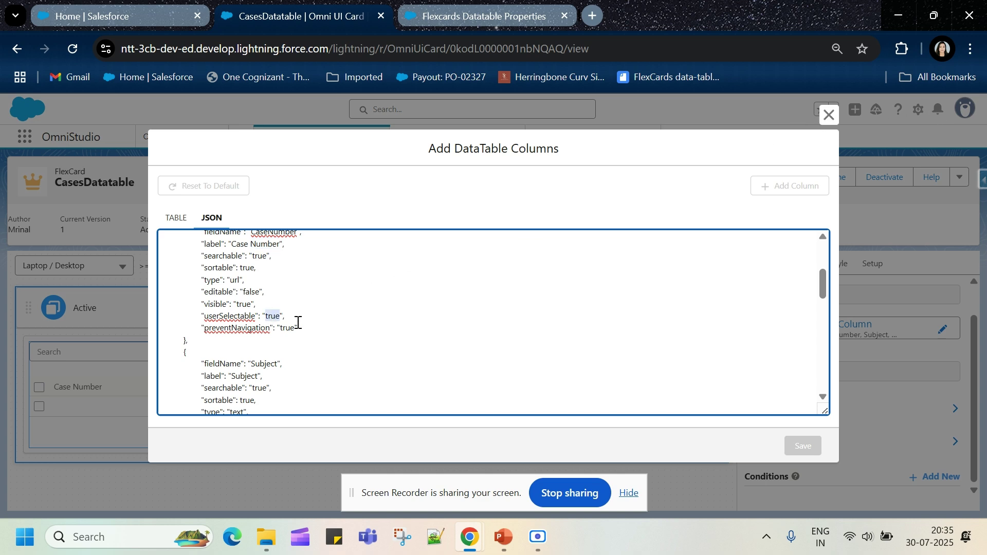
Close the column configuration and open the rowclick custom event listener in the FlexCard's setup to check its event name.
left_click(829, 114)
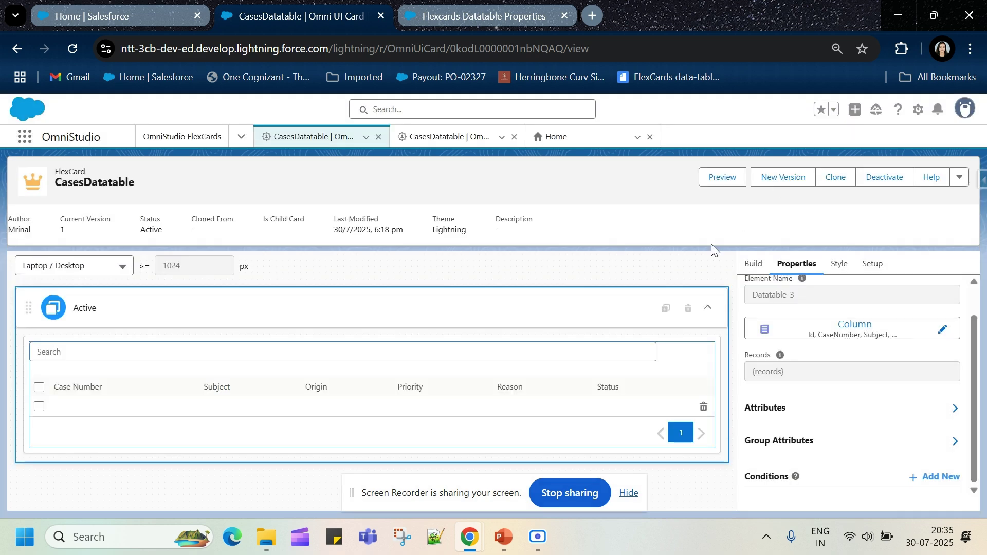
left_click(874, 266)
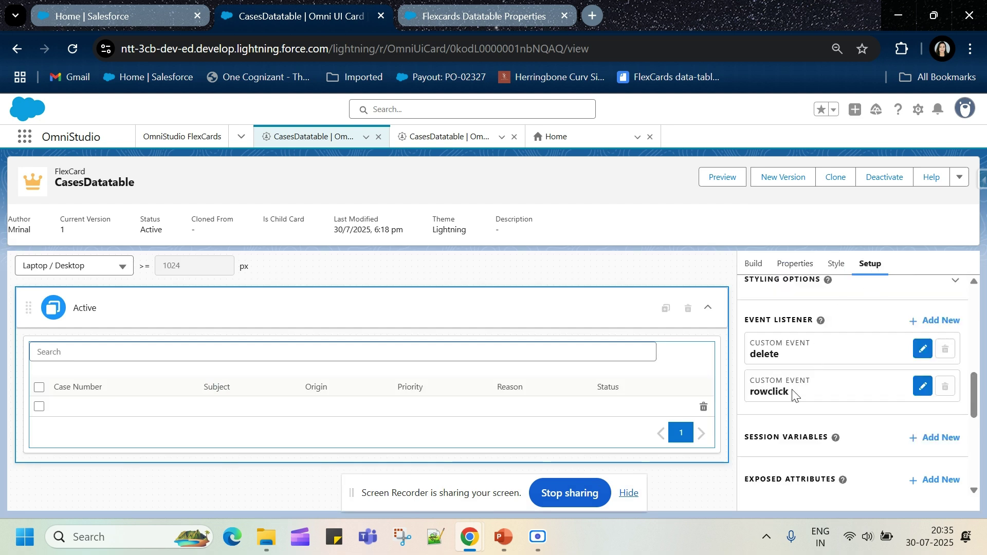
left_click_drag(749, 396, 800, 392)
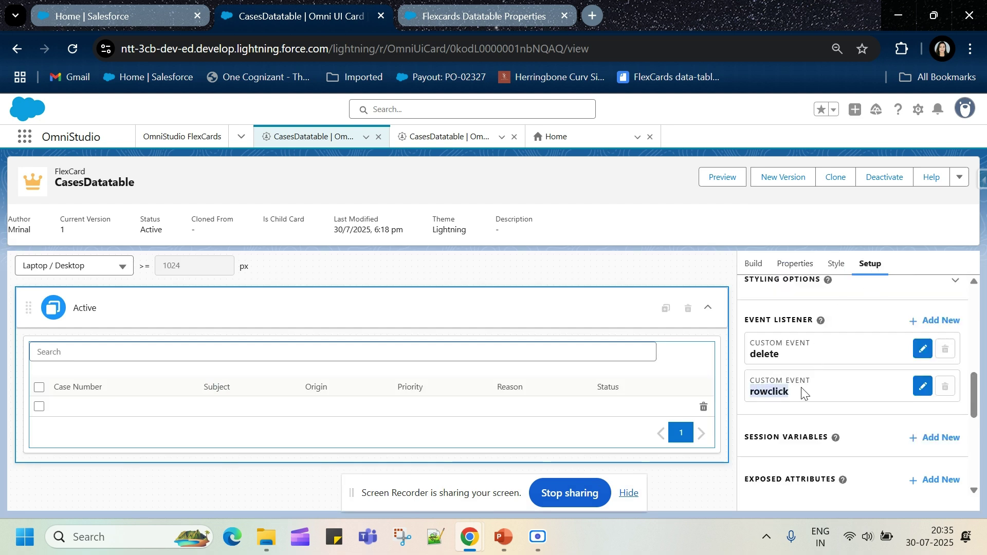
left_click(920, 389)
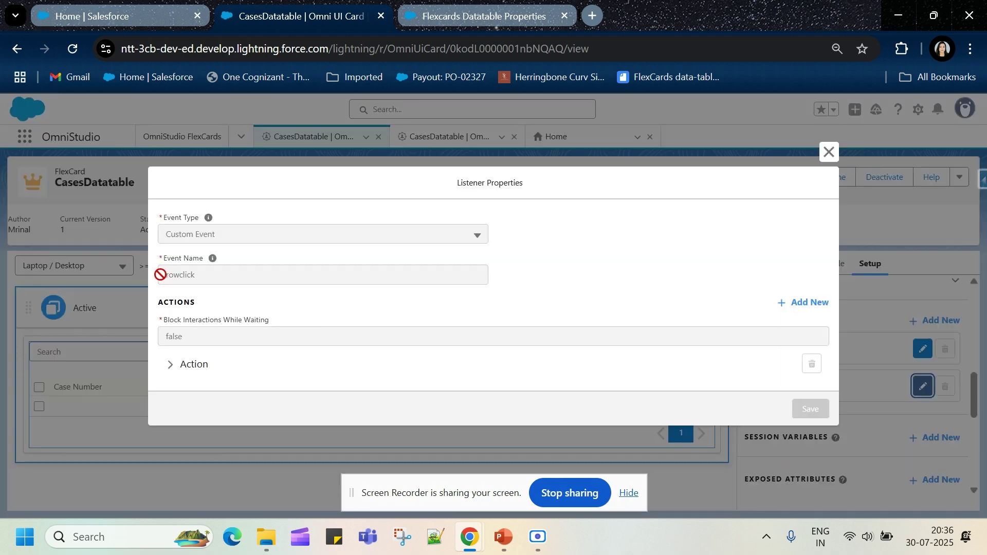
double_click(193, 275)
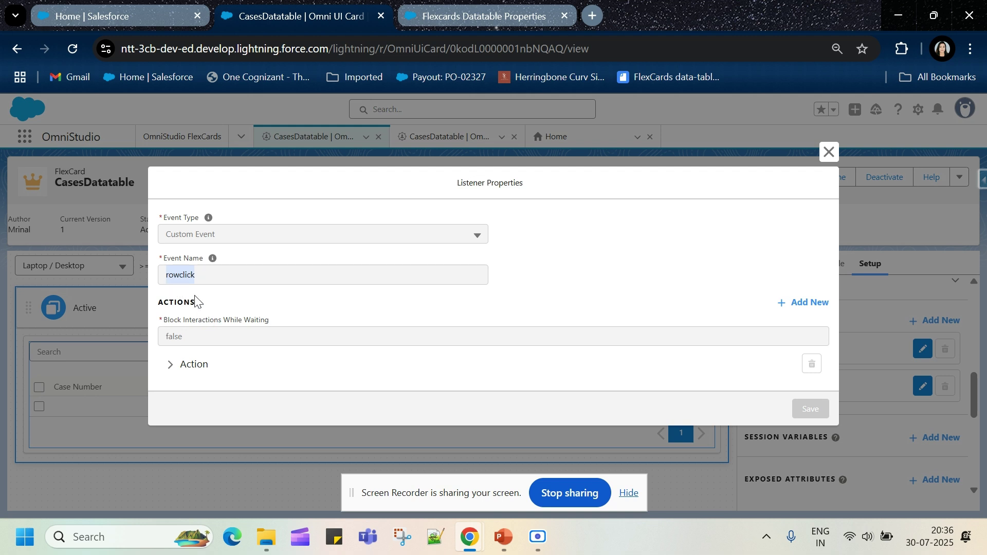
Examine the rowclick listener's action, including its type, target, record object, target action and target ID, and close the listener properties.
left_click(189, 366)
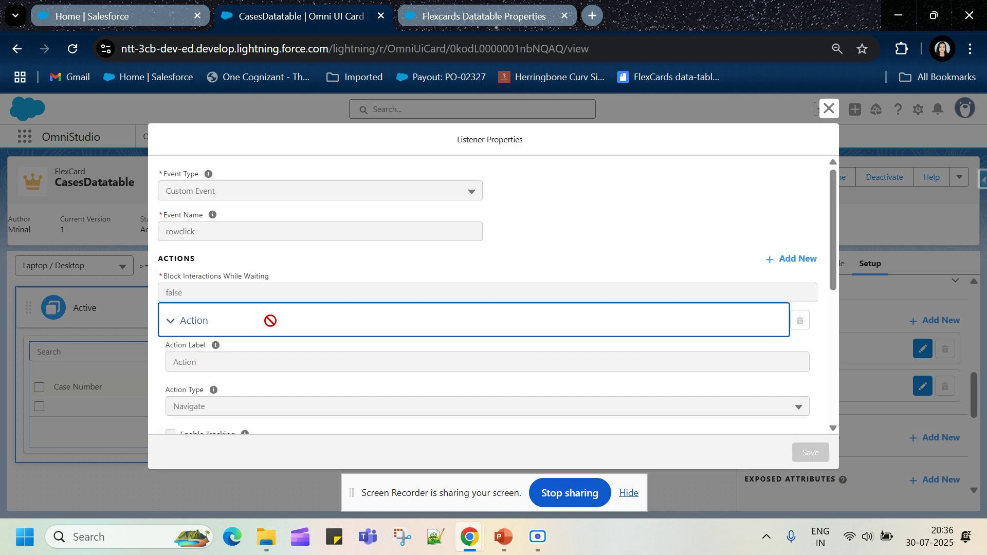
scroll(268, 320, "down", 2)
scroll(270, 320, "down", 2)
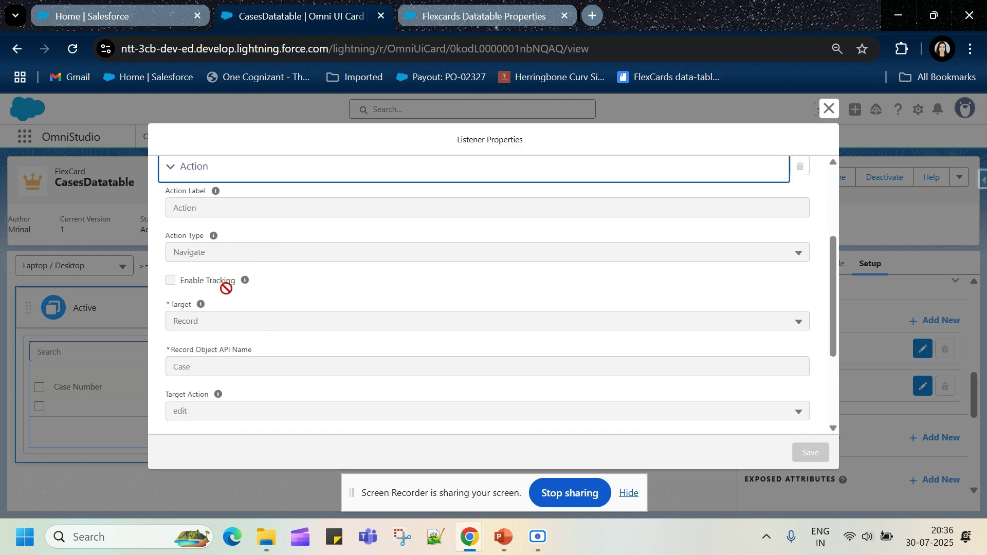
double_click(195, 263)
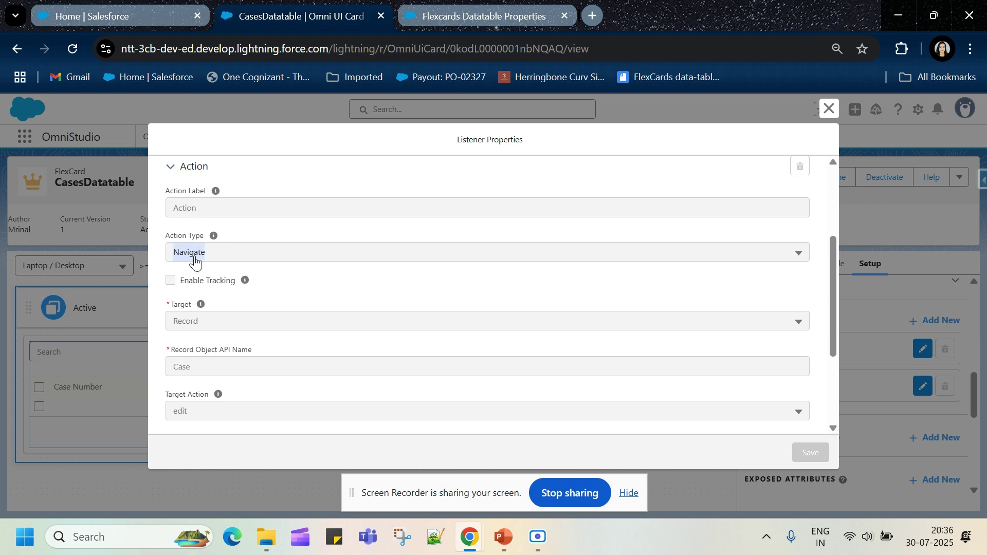
left_click(193, 326)
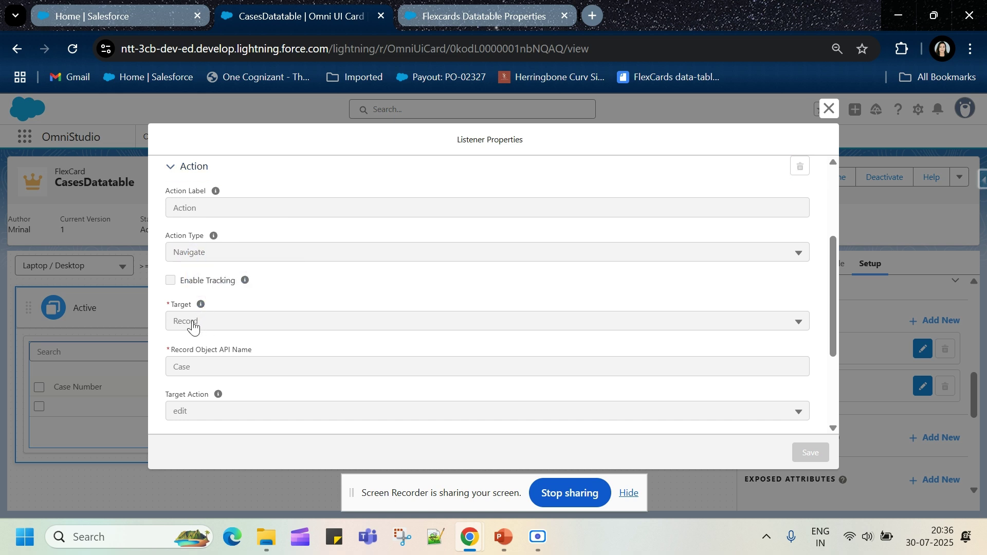
scroll(197, 331, "down", 2)
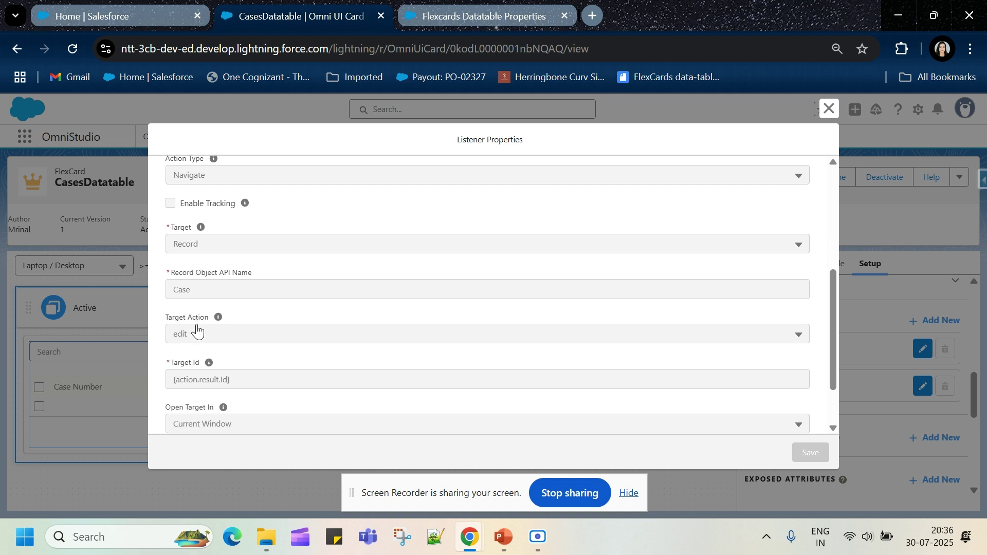
double_click(184, 290)
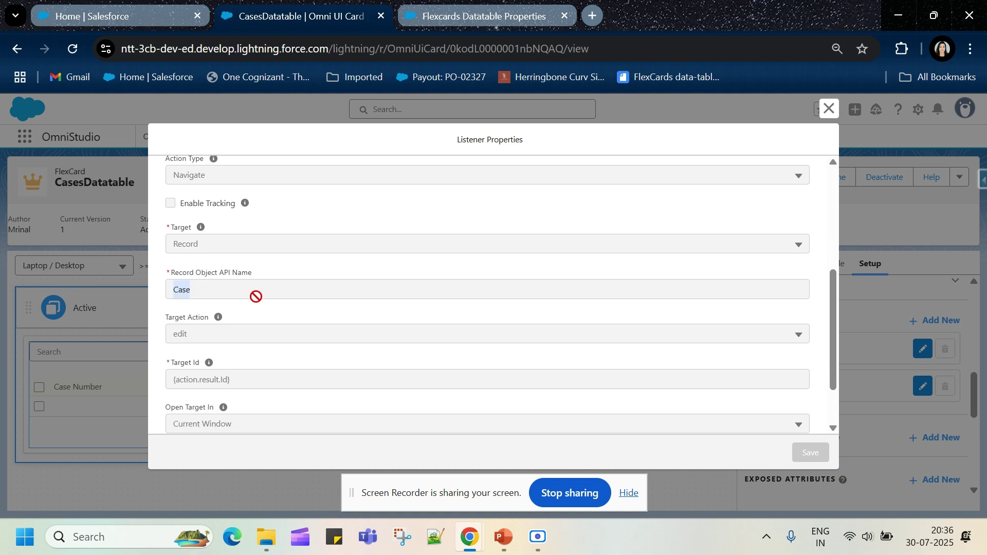
scroll(256, 296, "down", 2)
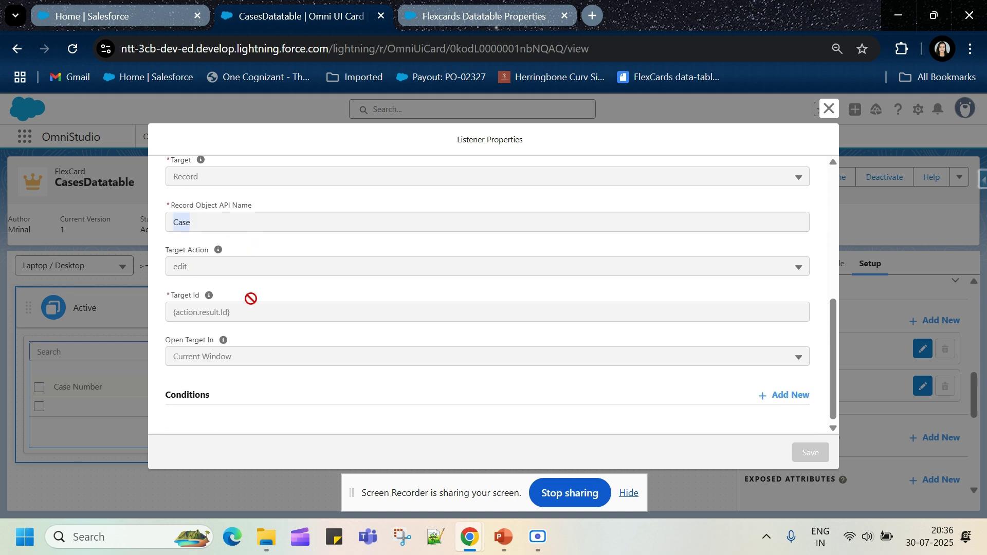
left_click(183, 278)
left_click(210, 302)
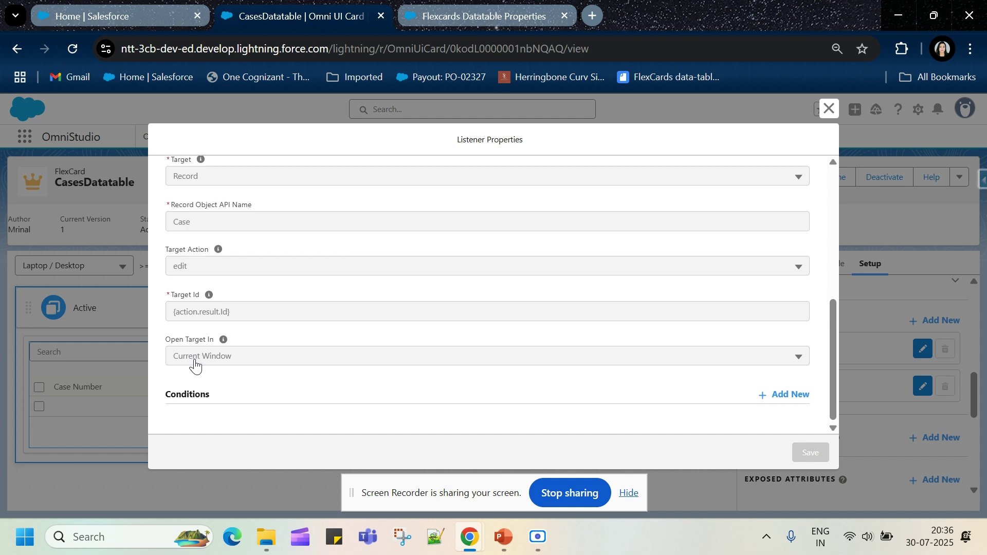
scroll(195, 363, "up", 7)
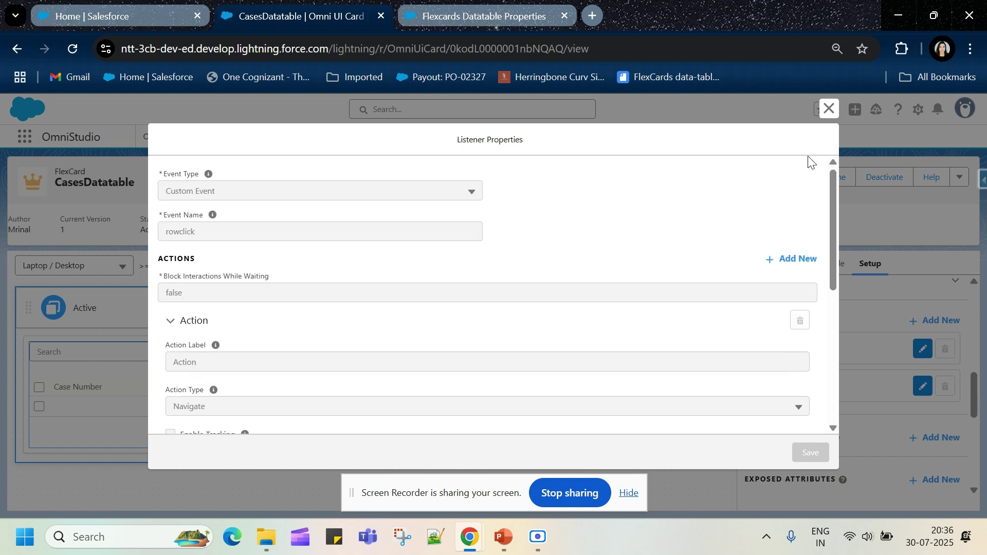
left_click(826, 107)
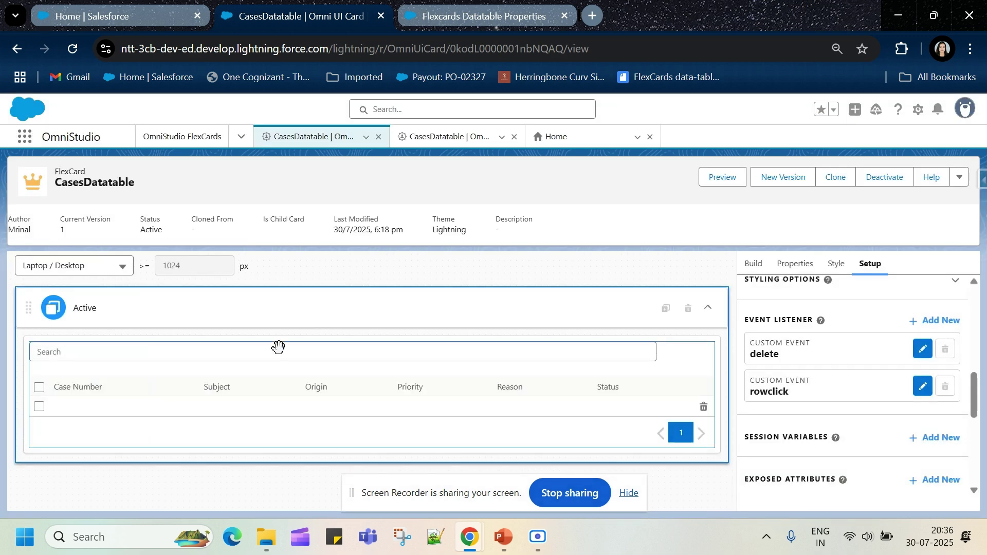
On the Salesforce home page, sort the cases datatable by subject and finally by case number in descending order.
left_click(123, 20)
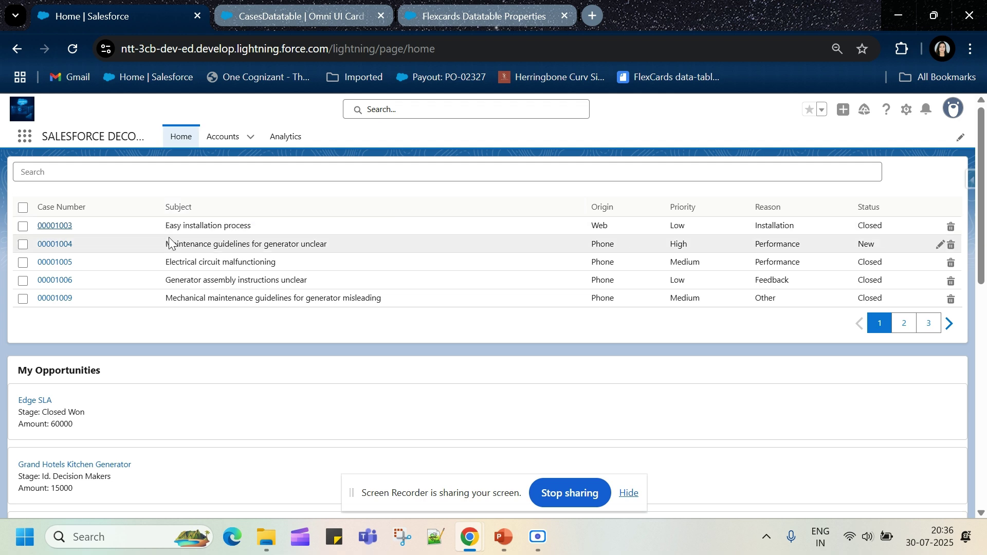
left_click(184, 211)
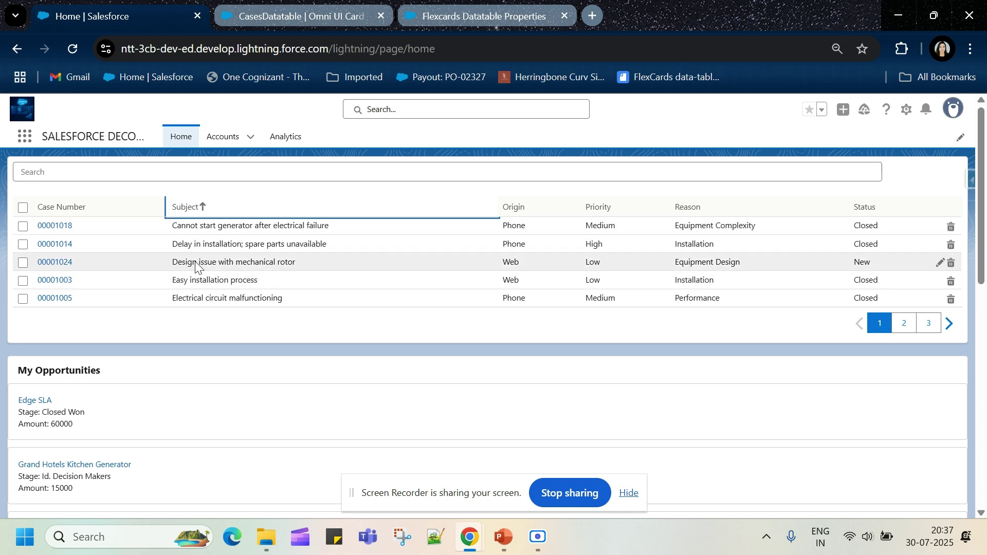
left_click(85, 207)
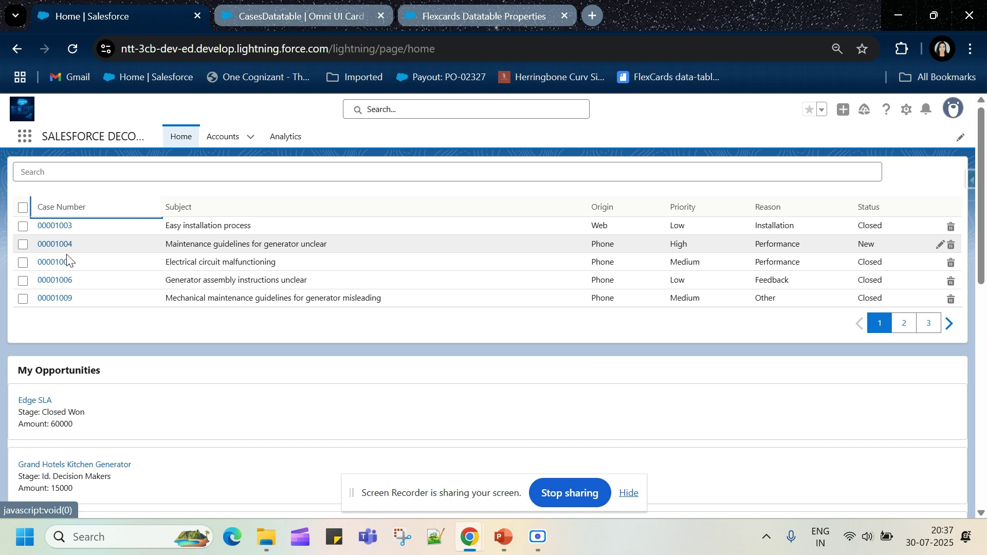
left_click(66, 213)
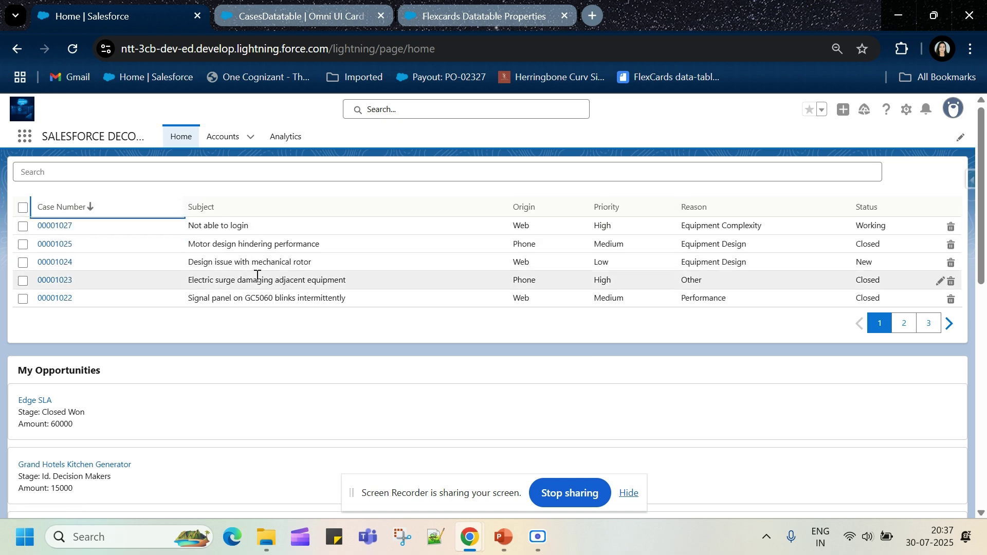
Open the "Design issue with mechanical rotor" case for editing, close it without changes and search the cases datatable for "rotor".
double_click(273, 264)
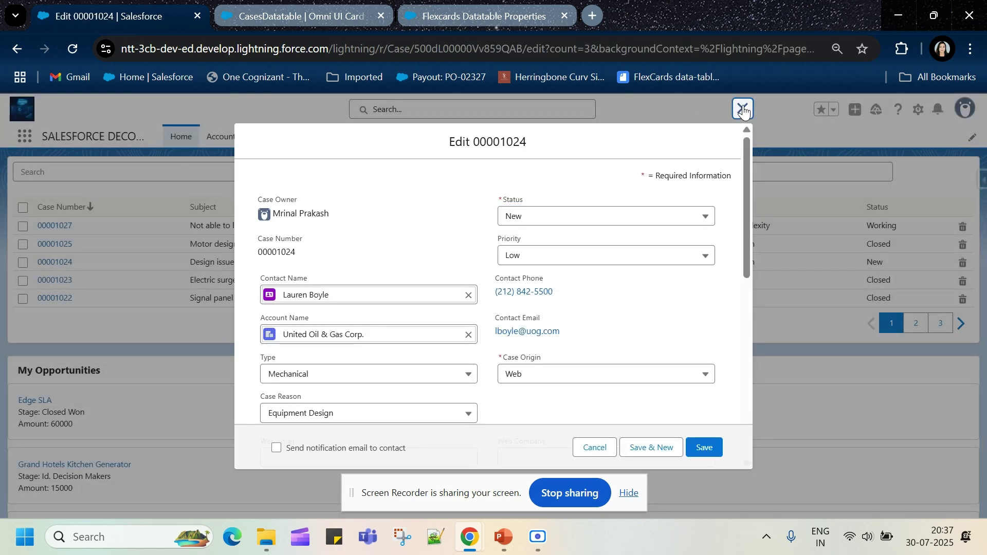
left_click(742, 110)
left_click(196, 173)
type("rotor")
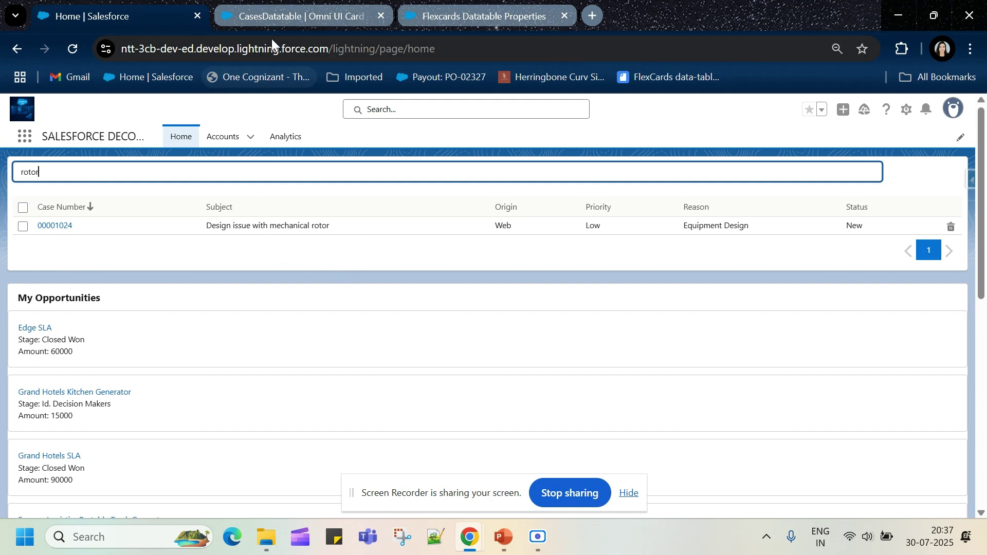
Return to OmniStudio and switch to version 2 of the CasesDatatable FlexCard.
left_click(274, 16)
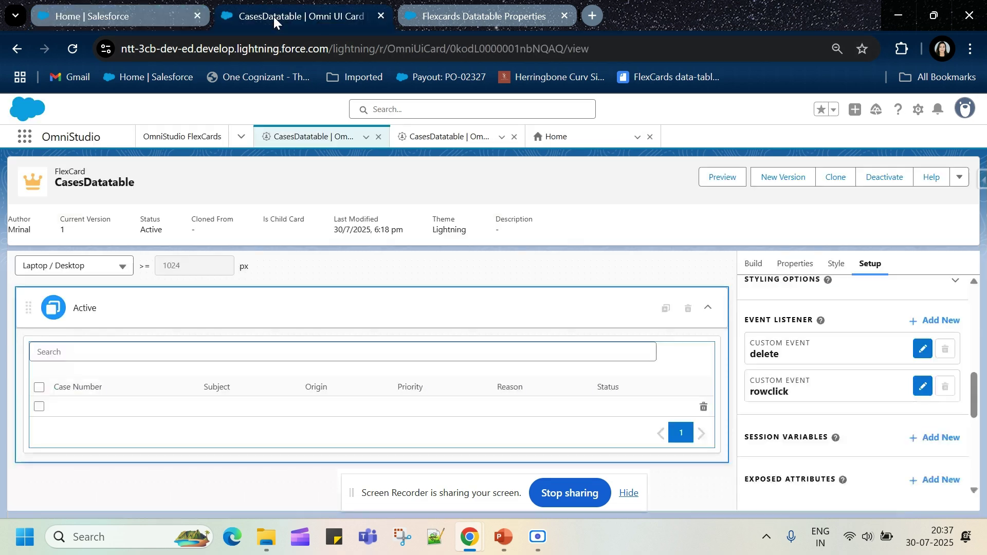
left_click(431, 143)
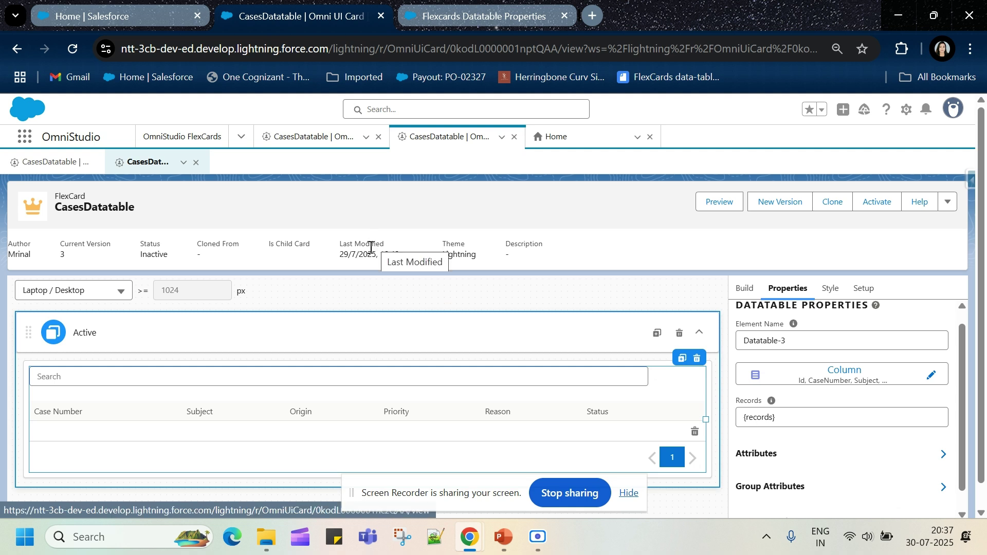
left_click(46, 165)
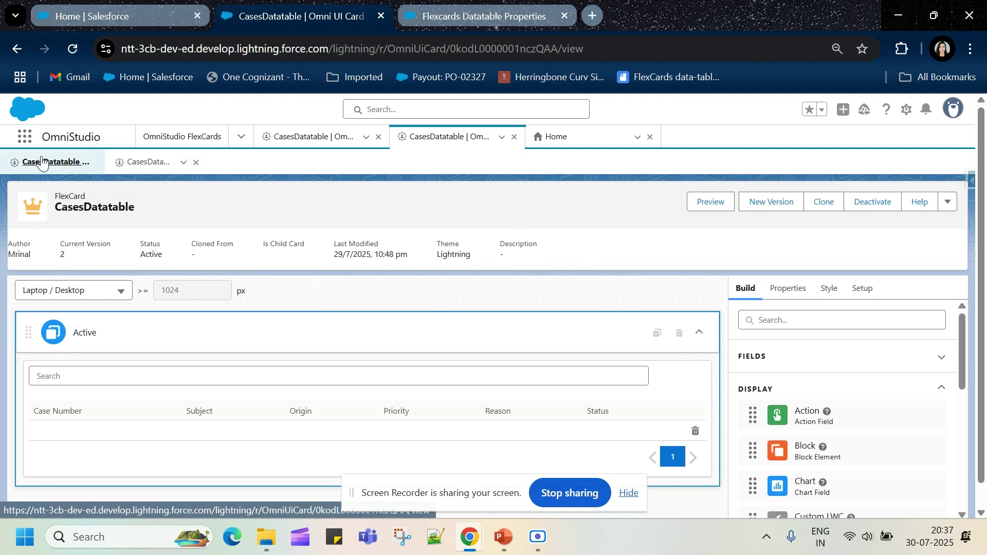
Reload the page of CasesDatatable version 2 to refresh the FlexCard's status.
left_click(502, 138)
left_click(498, 154)
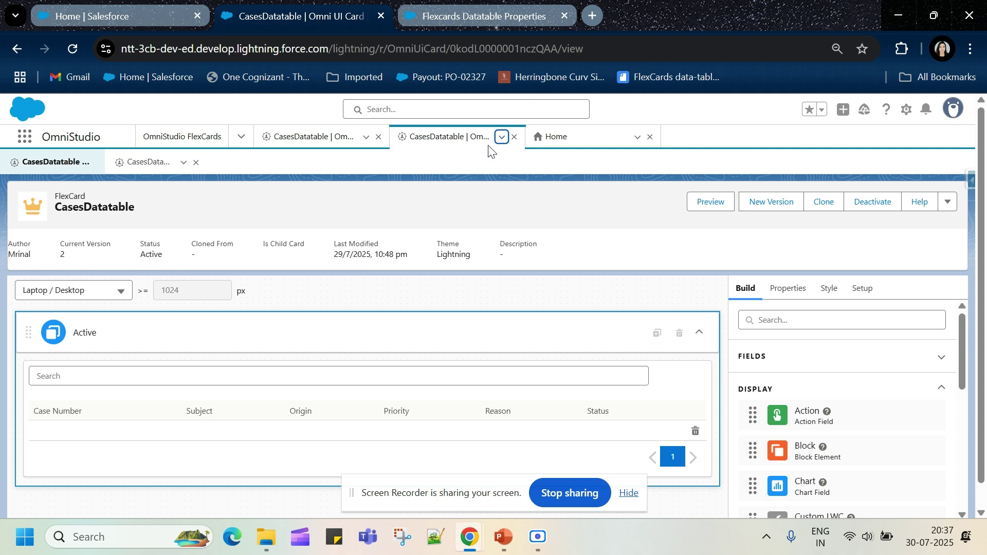
left_click(501, 137)
left_click(472, 160)
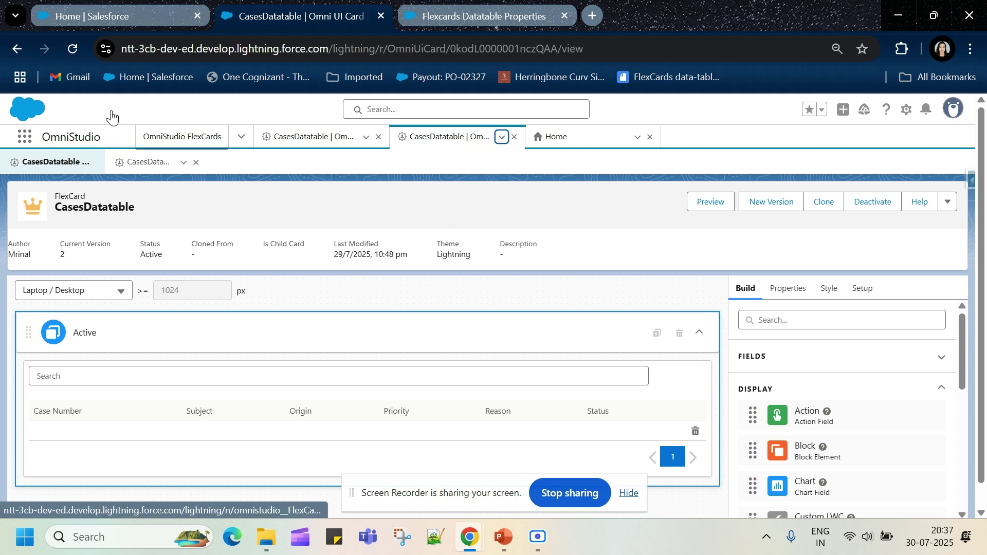
left_click(65, 40)
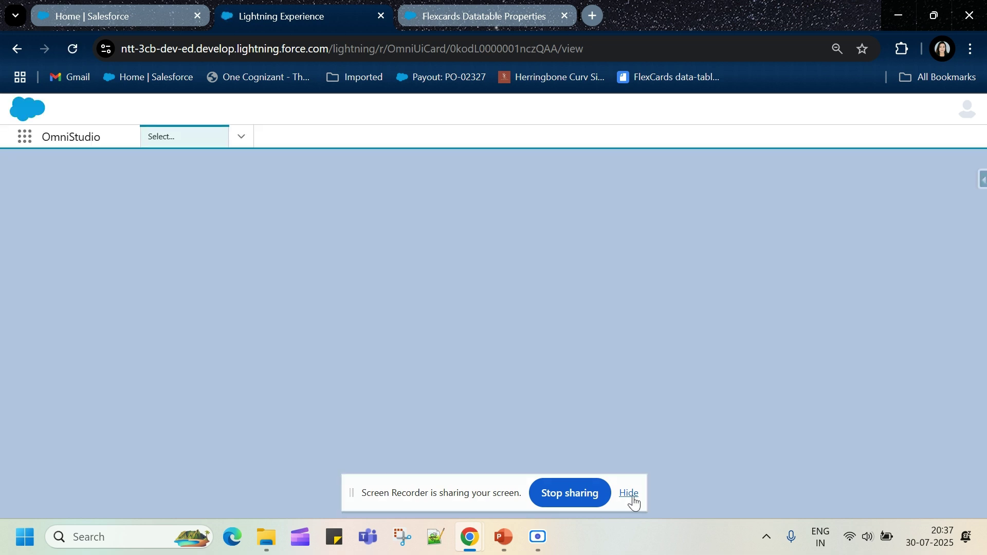
left_click(633, 498)
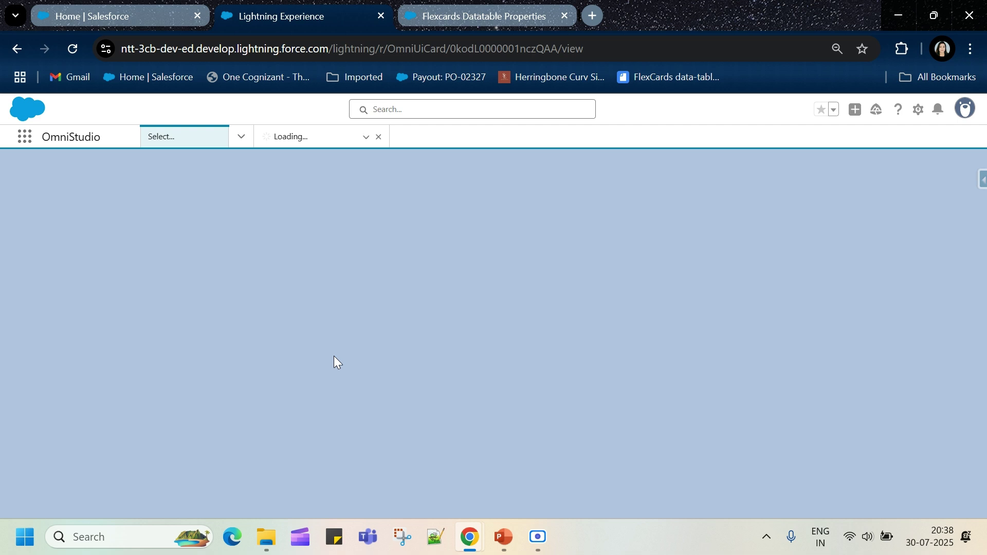
left_click(70, 53)
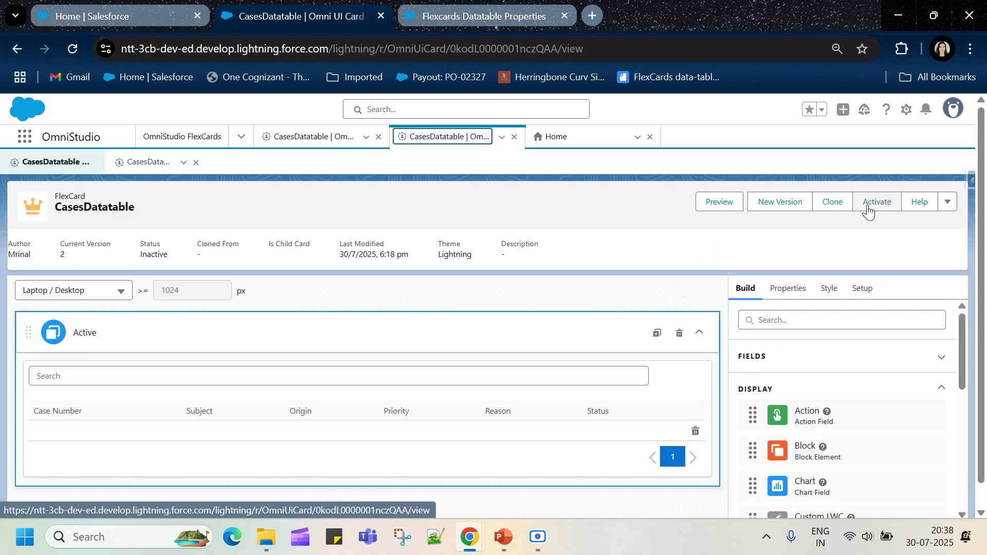
Review the actions of the rowclick event listener in CasesDatatable version 2 and close it without changes.
left_click(861, 289)
scroll(840, 368, "down", 5)
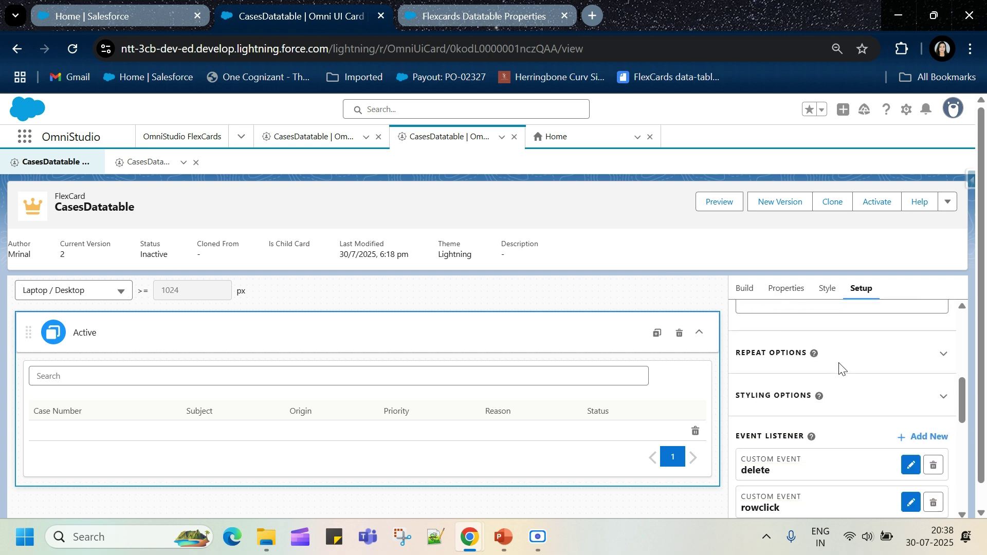
scroll(839, 368, "down", 1)
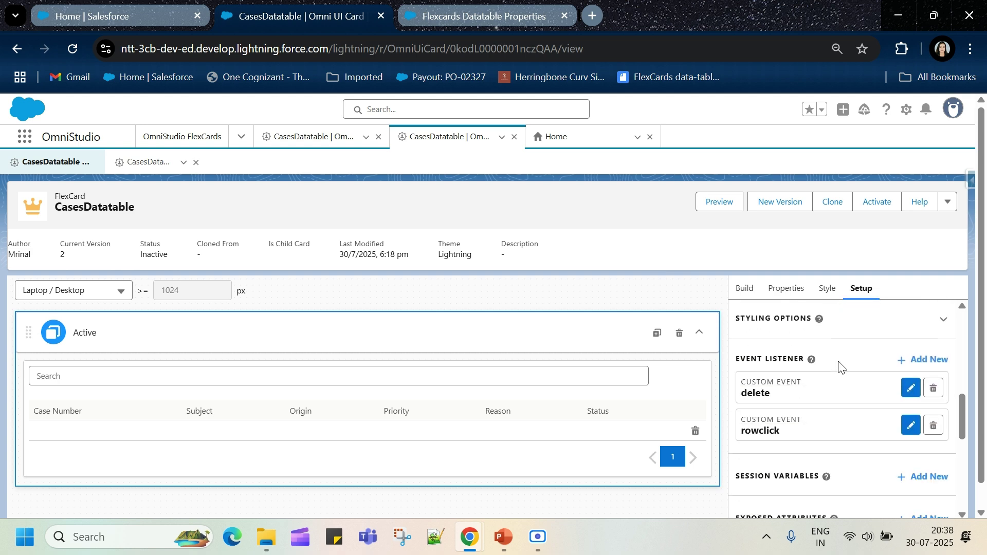
left_click(909, 426)
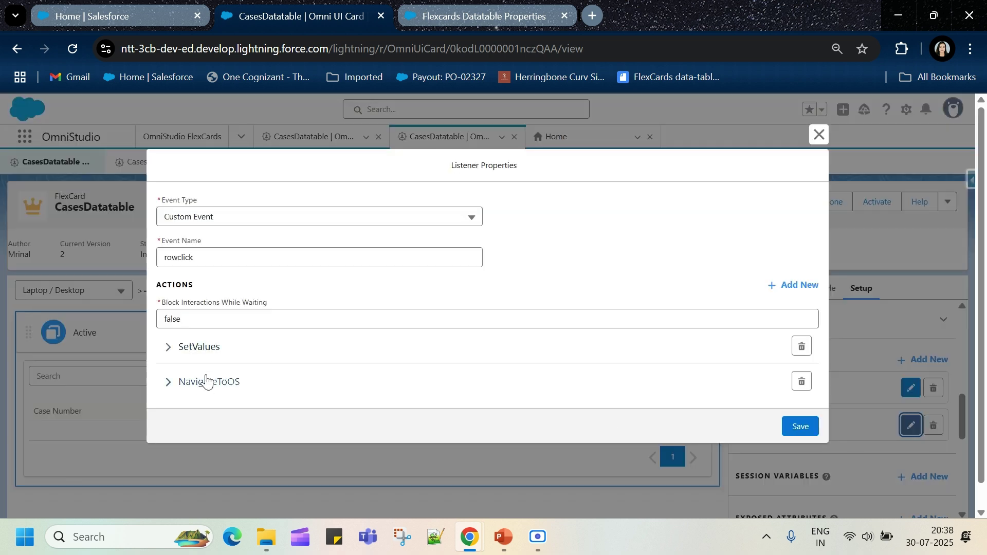
left_click(818, 135)
Activate version 2 of the CasesDatatable FlexCard, finish the activation and return to the Salesforce home page.
left_click(865, 208)
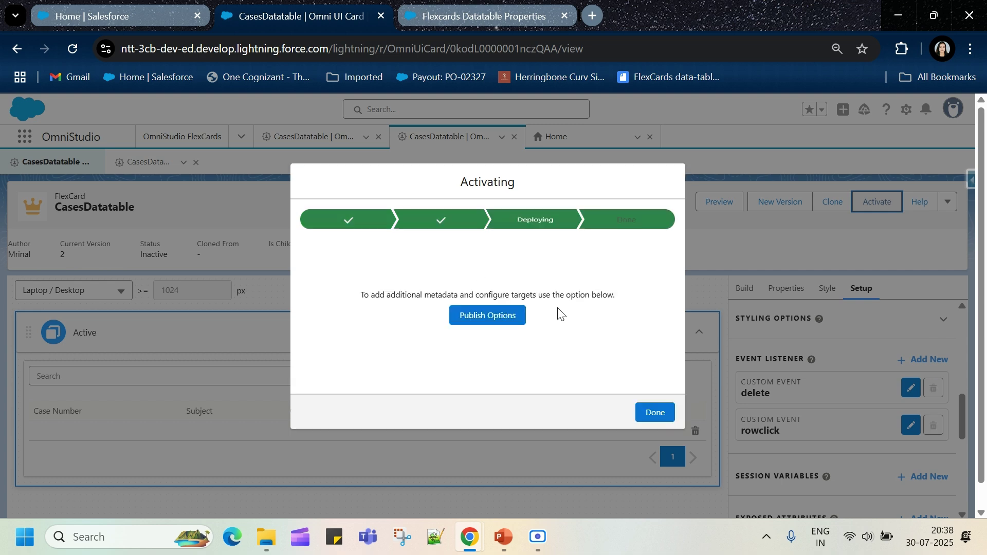
left_click(654, 412)
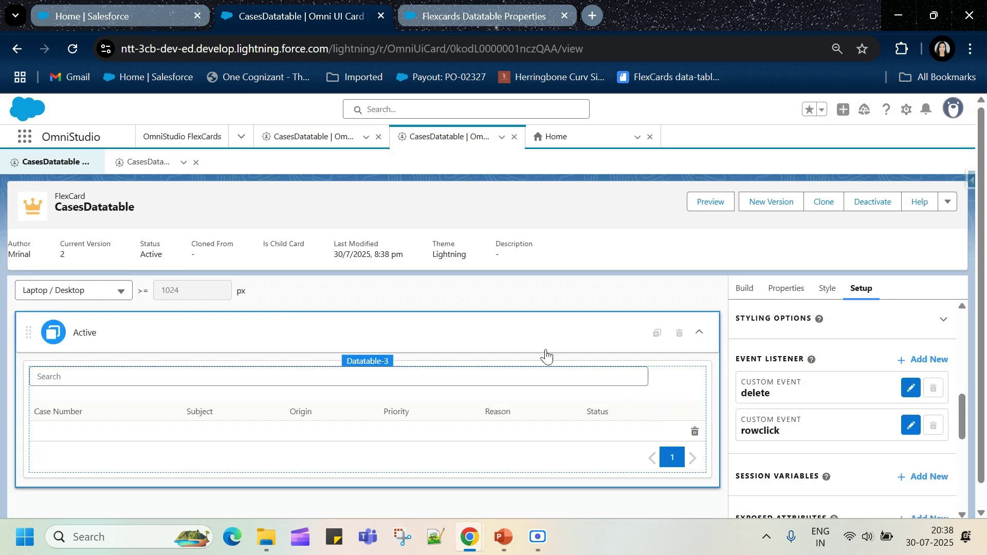
left_click(94, 11)
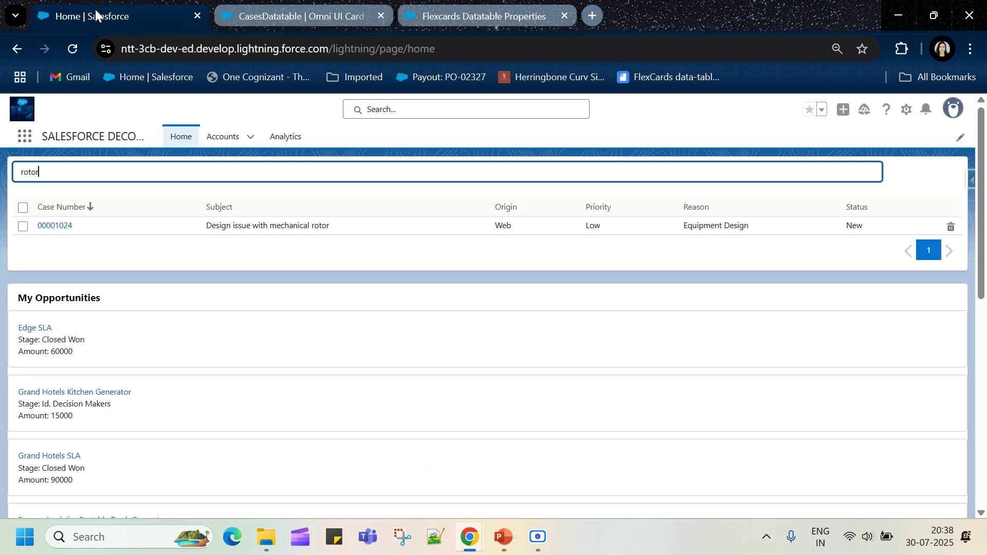
Reload the Salesforce home page and open the "Easy installation process" case from the cases datatable.
left_click(67, 57)
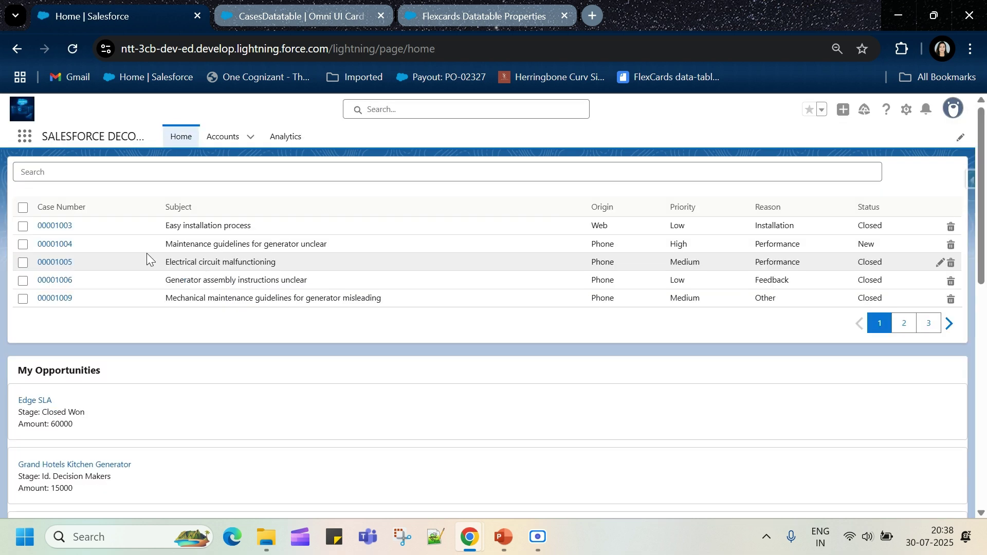
left_click(73, 49)
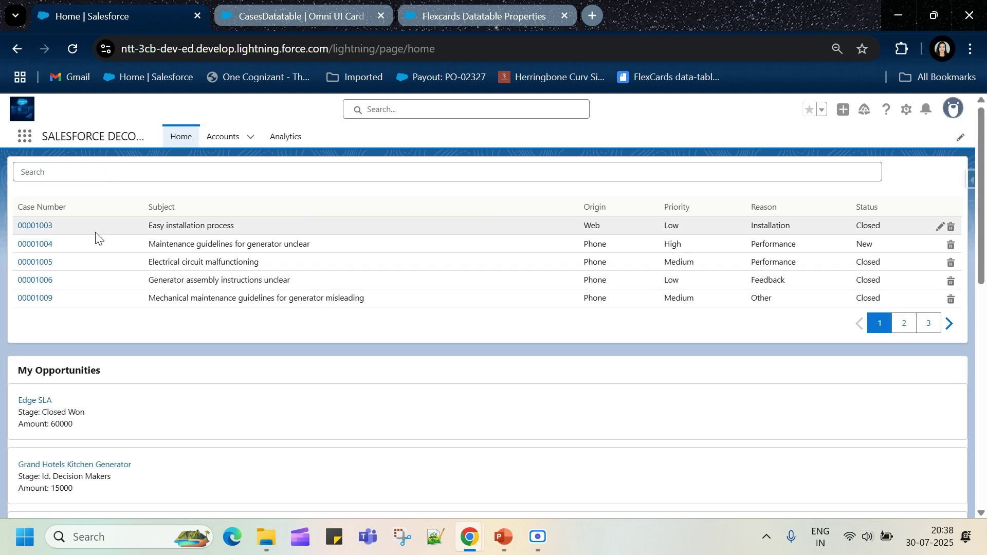
left_click(44, 229)
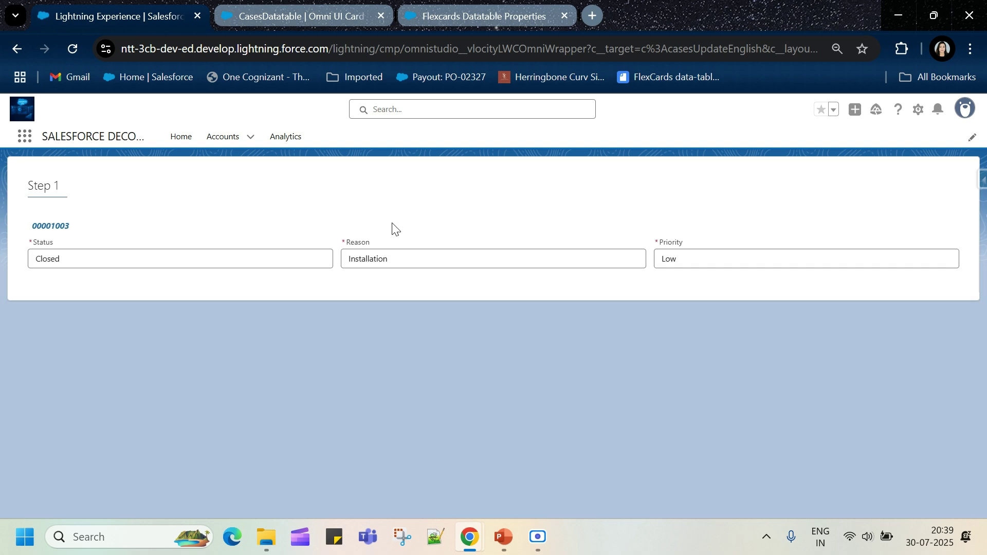
Examine the case number, Status, Reason and Priority fields prefilled in Step 1 of the case update OmniScript.
double_click(48, 261)
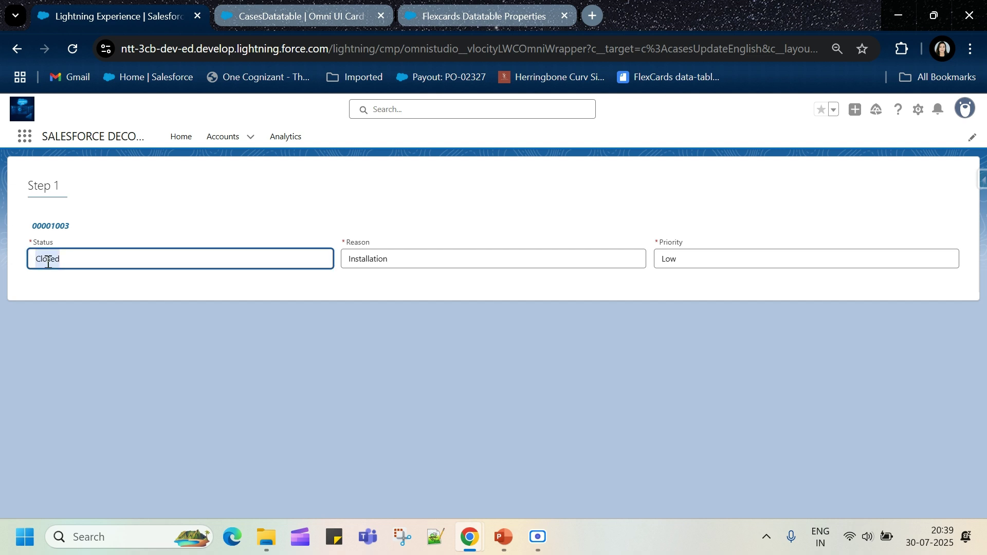
double_click(378, 259)
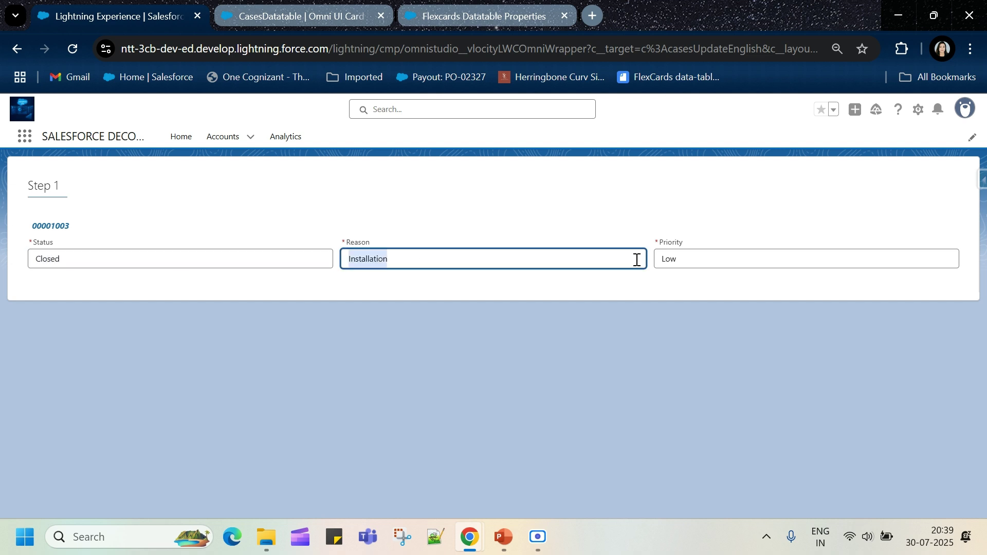
double_click(668, 258)
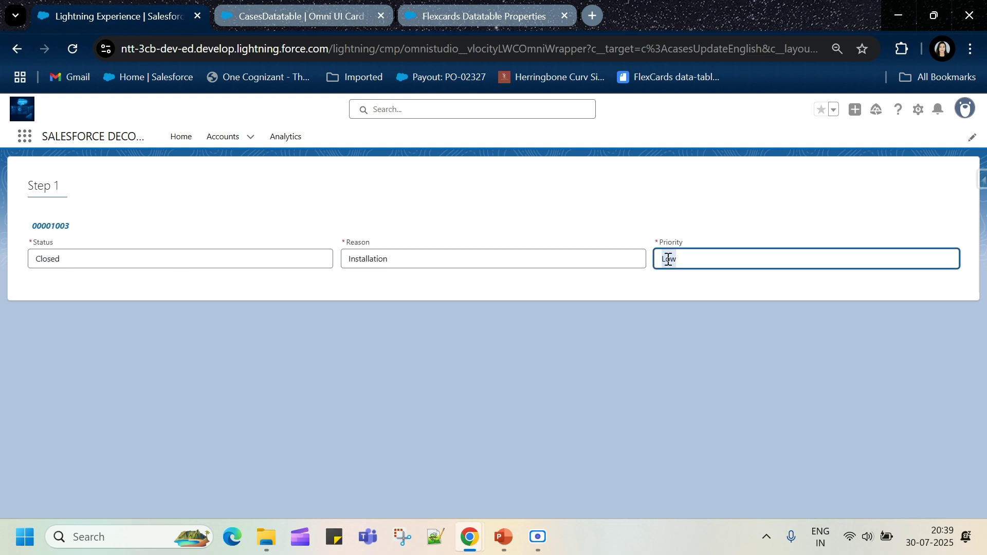
double_click(45, 225)
double_click(50, 261)
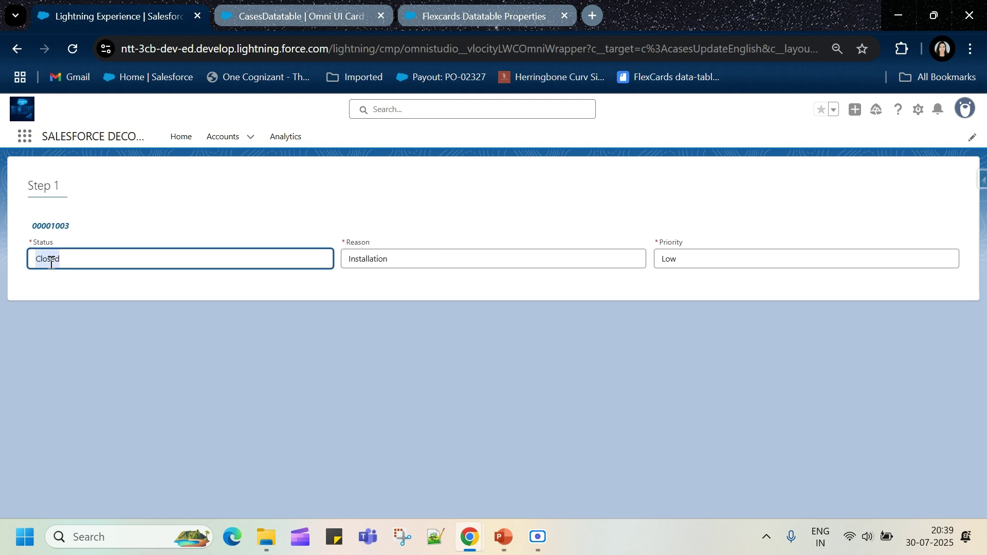
double_click(362, 258)
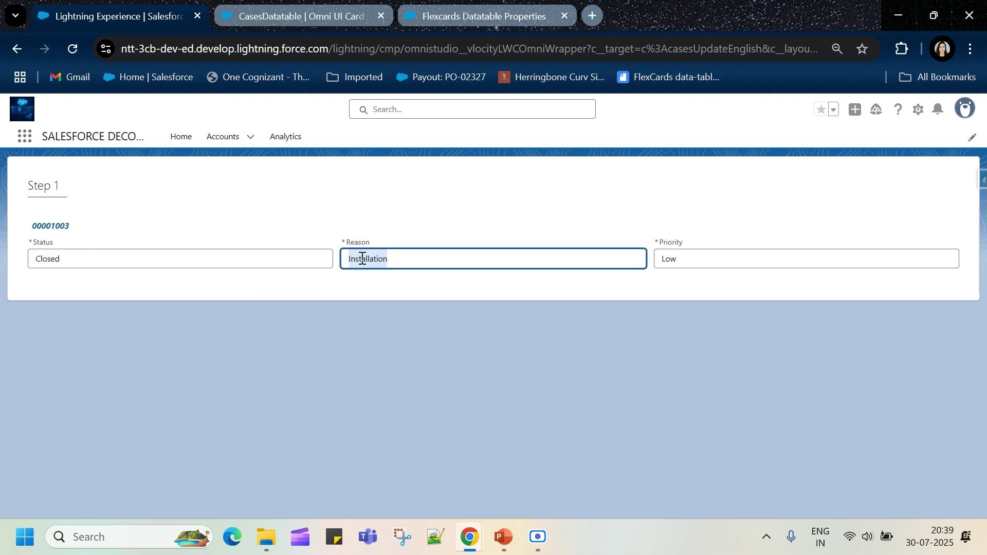
double_click(668, 260)
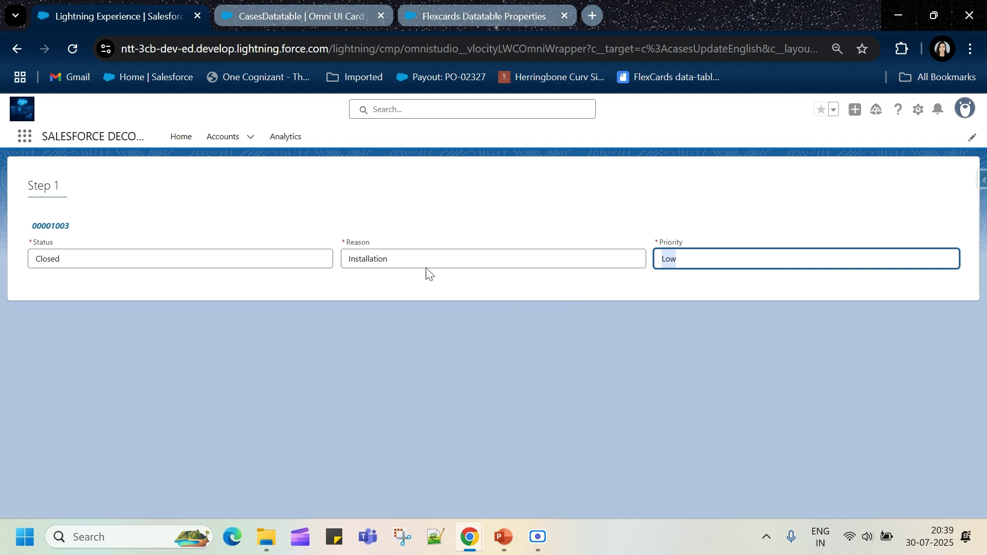
Return to CasesDatatable version 2, open the rowclick event listener and expand its SetValues action.
left_click(271, 8)
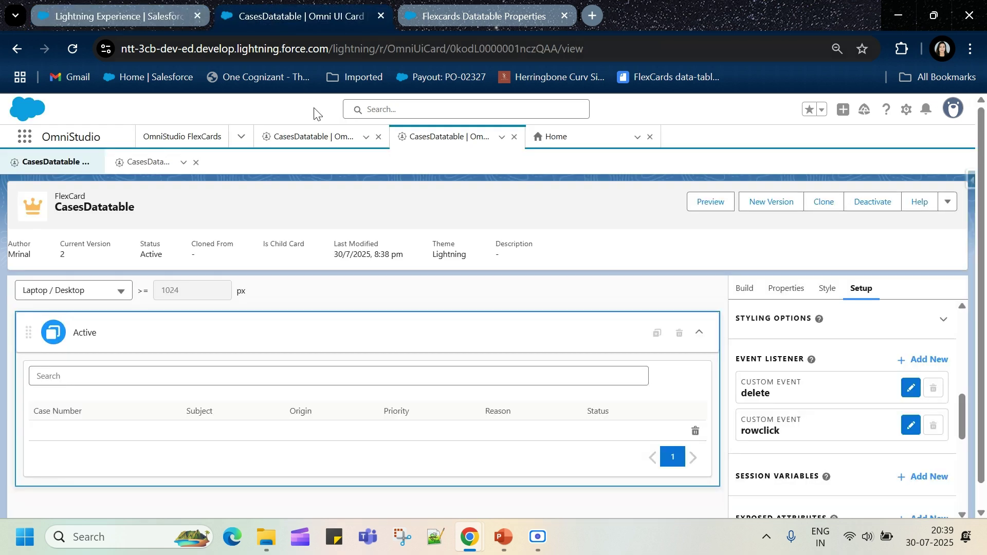
scroll(370, 322, "down", 1)
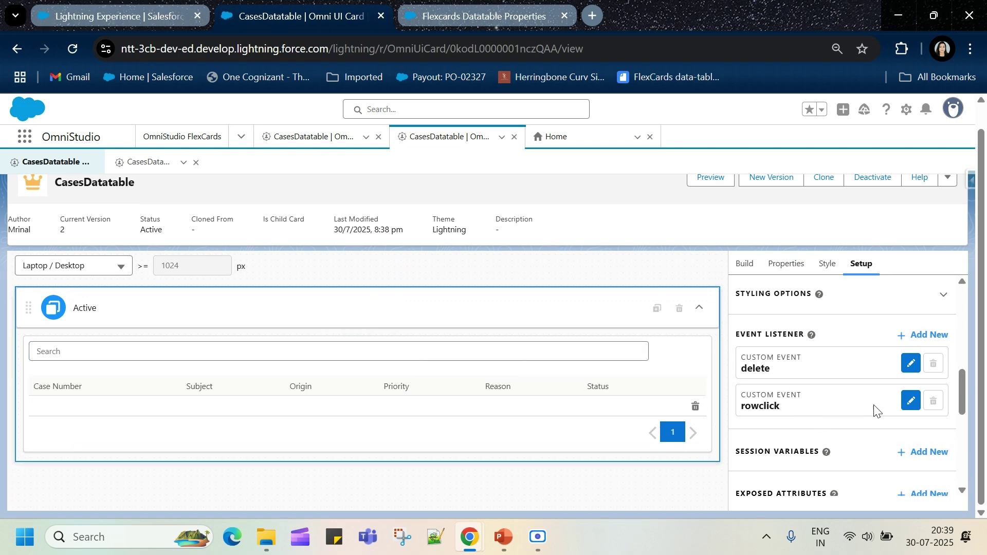
left_click(910, 401)
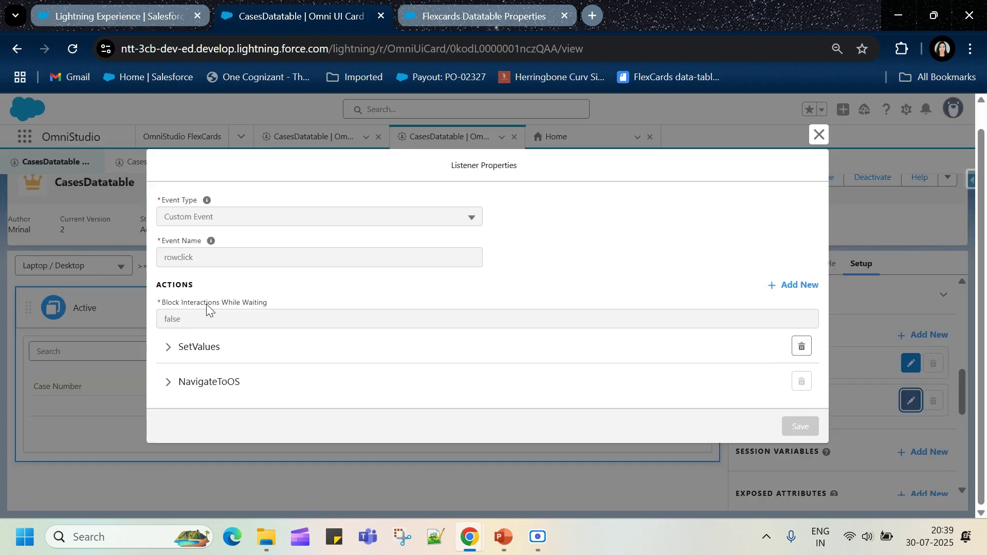
left_click(196, 348)
scroll(212, 323, "down", 2)
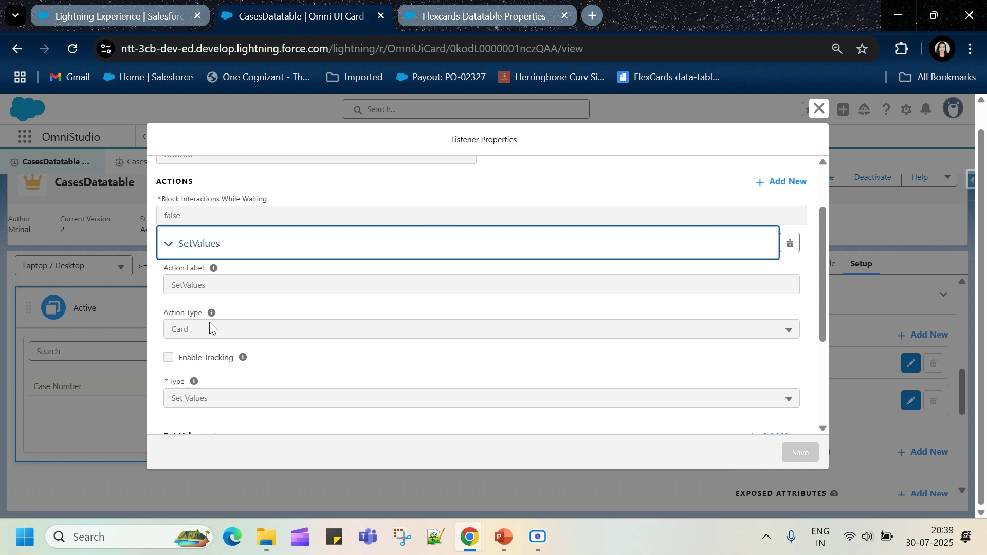
Review the listener's event settings and the SetValues action's label, action type and type.
mouse_move(213, 315)
scroll(212, 316, "down", 2)
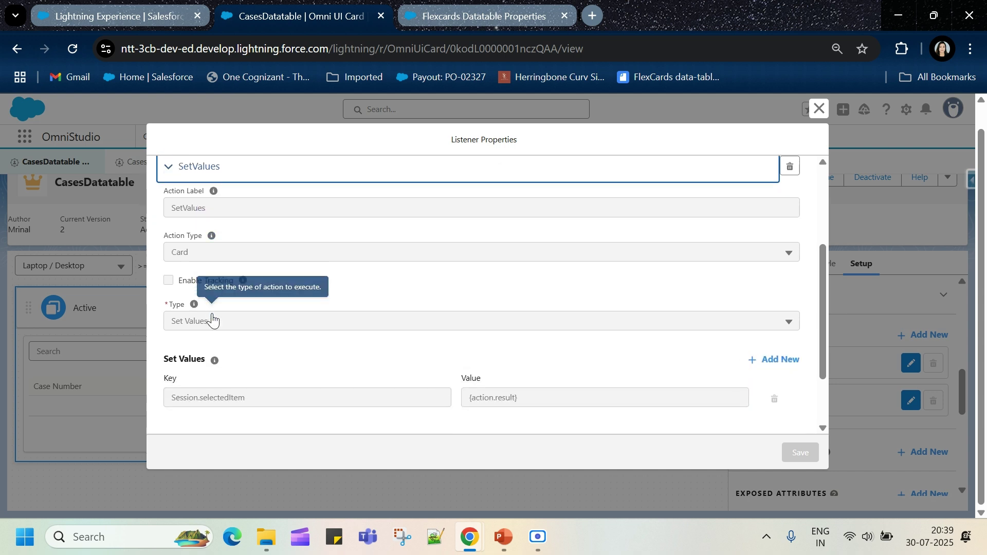
scroll(212, 318, "up", 2)
scroll(212, 315, "down", 2)
scroll(212, 308, "down", 2)
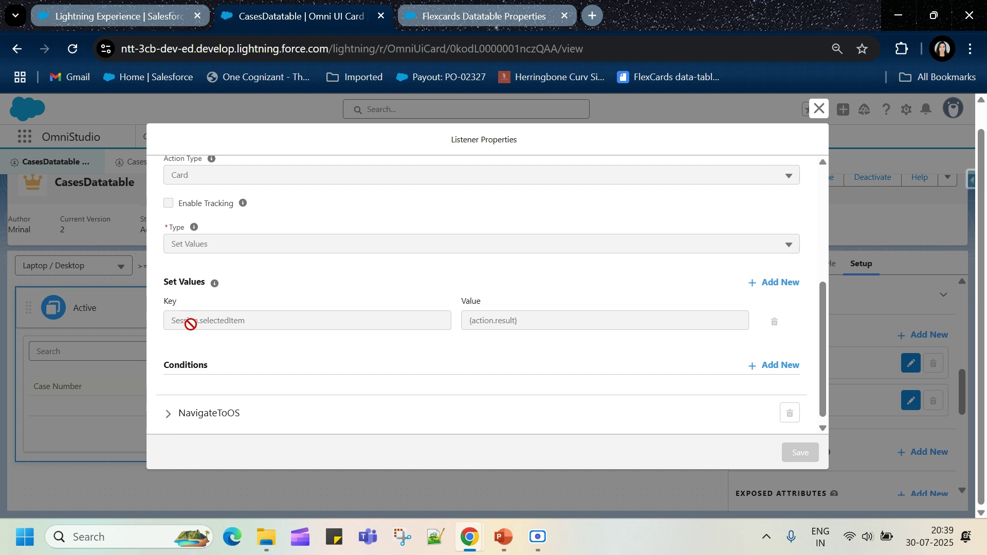
scroll(195, 321, "up", 2)
scroll(190, 276, "up", 3)
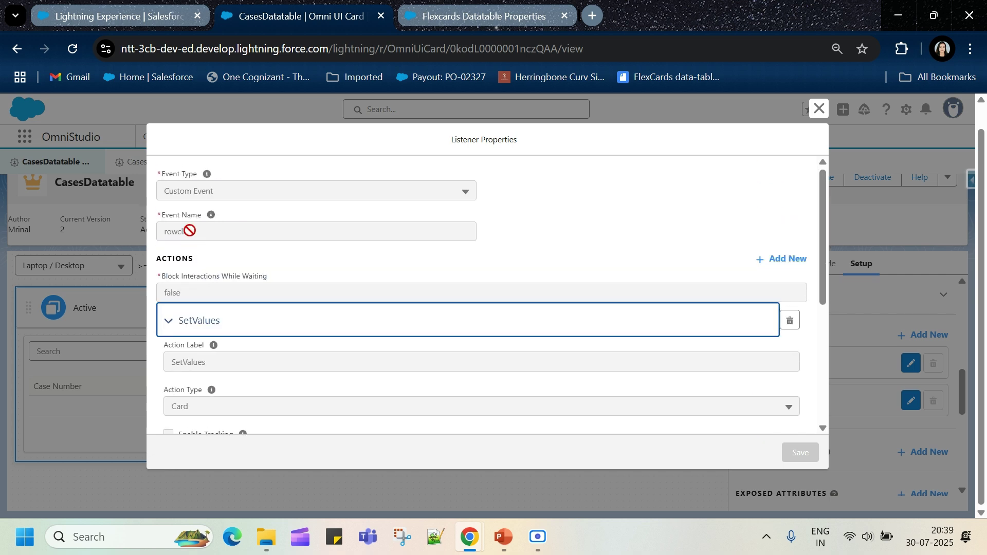
scroll(195, 257, "down", 2)
scroll(198, 278, "down", 2)
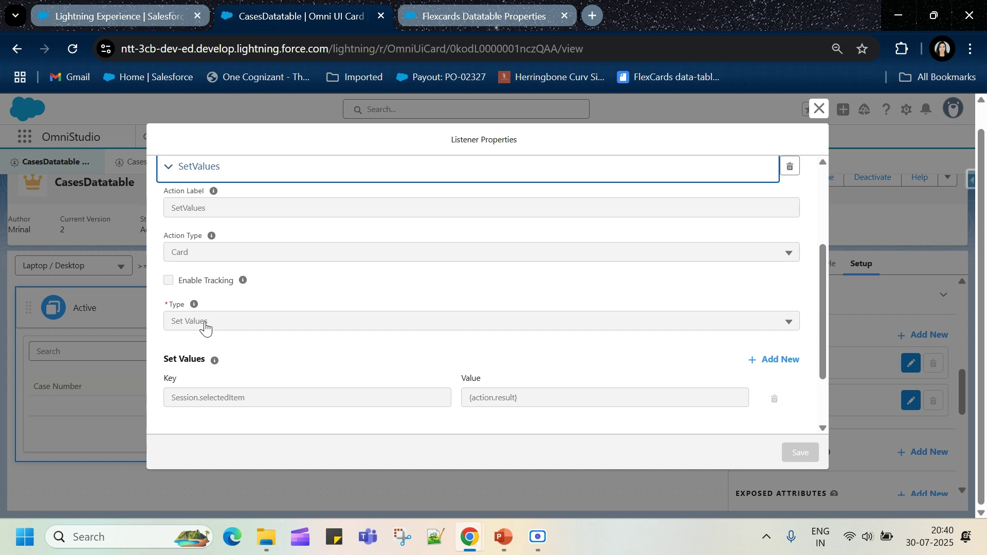
scroll(205, 327, "down", 2)
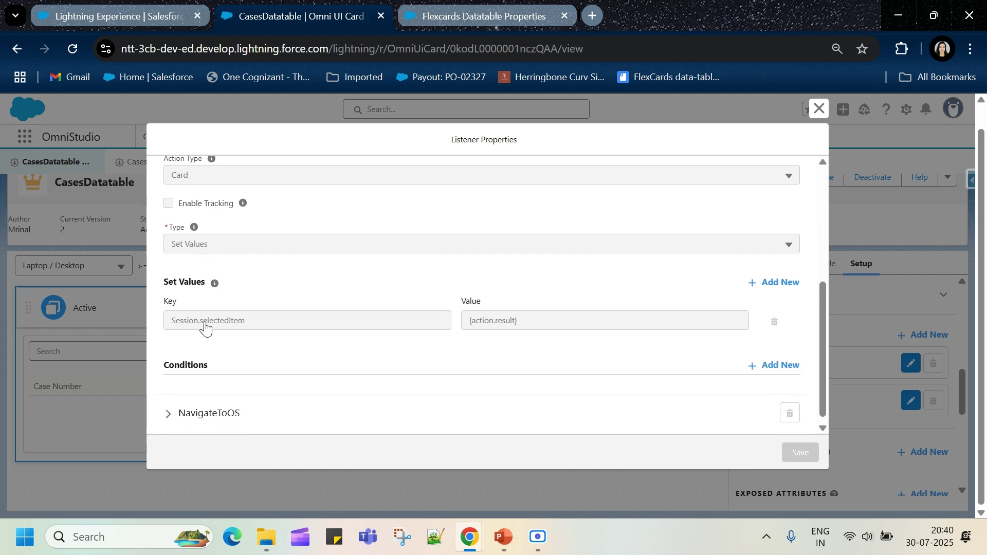
Examine the Session.selectedItem key and its {action.result} value in the SetValues action.
double_click(176, 324)
double_click(224, 322)
left_click(495, 320)
key("ctrl+a")
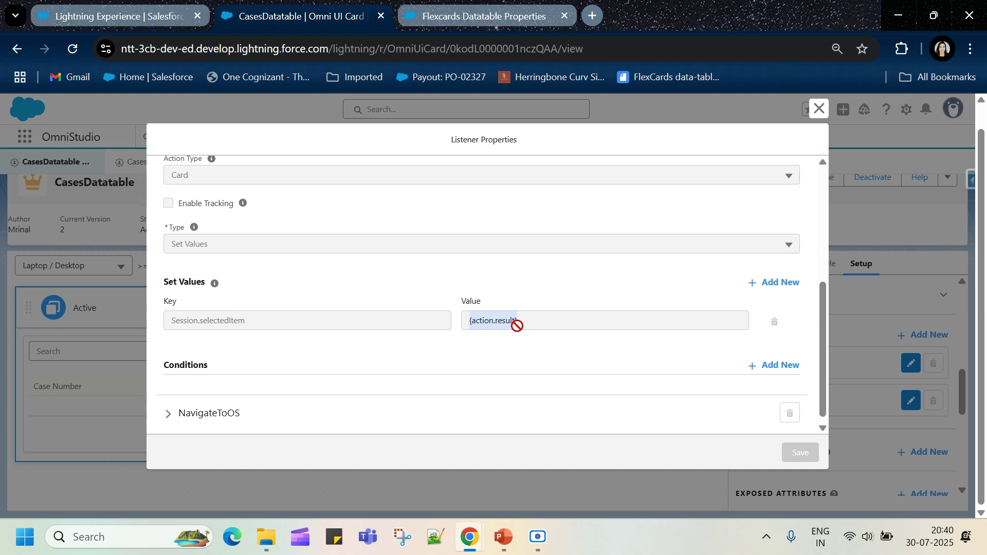
double_click(218, 320)
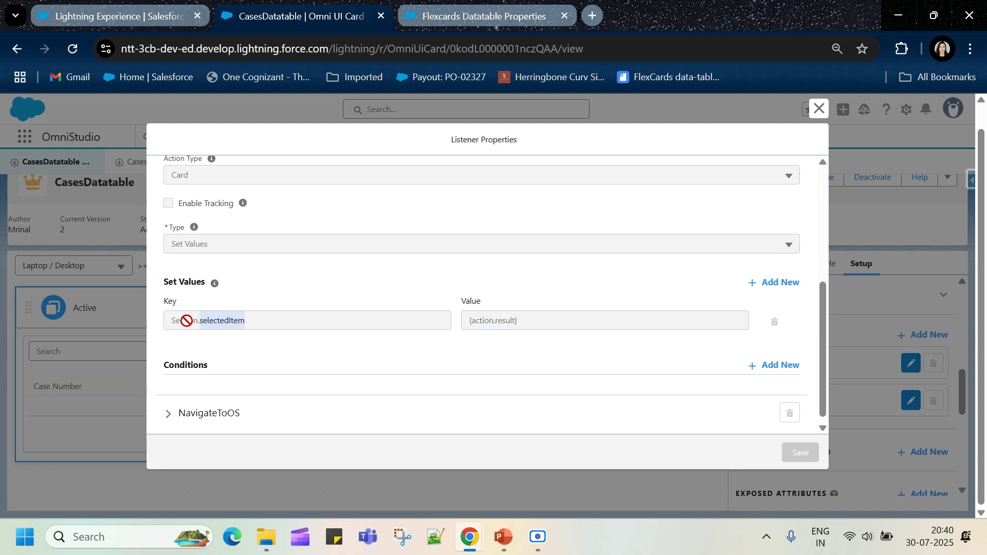
scroll(252, 329, "down", 1)
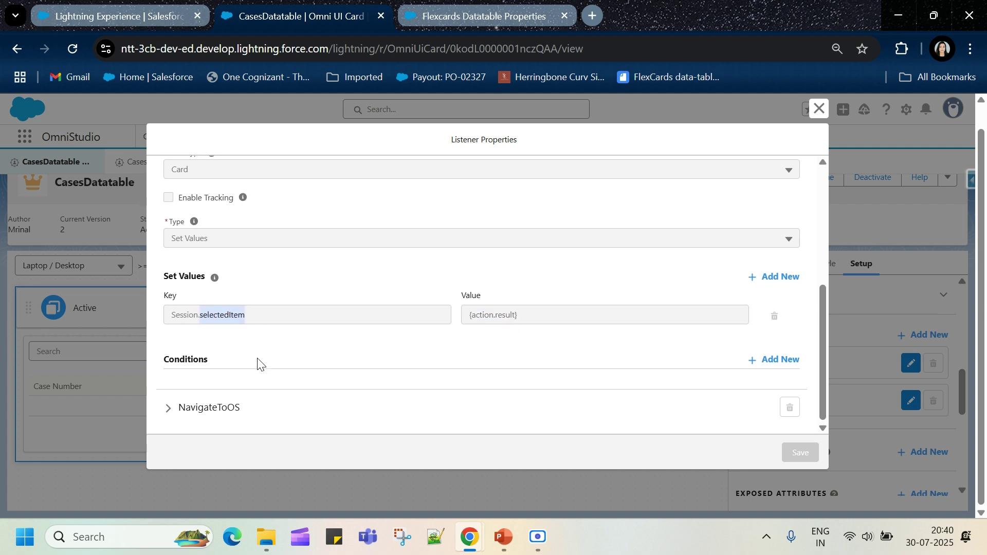
Expand the NavigateToOS action and check its Omniscript, layout type and console tab label against the opened OmniScript page.
left_click(232, 408)
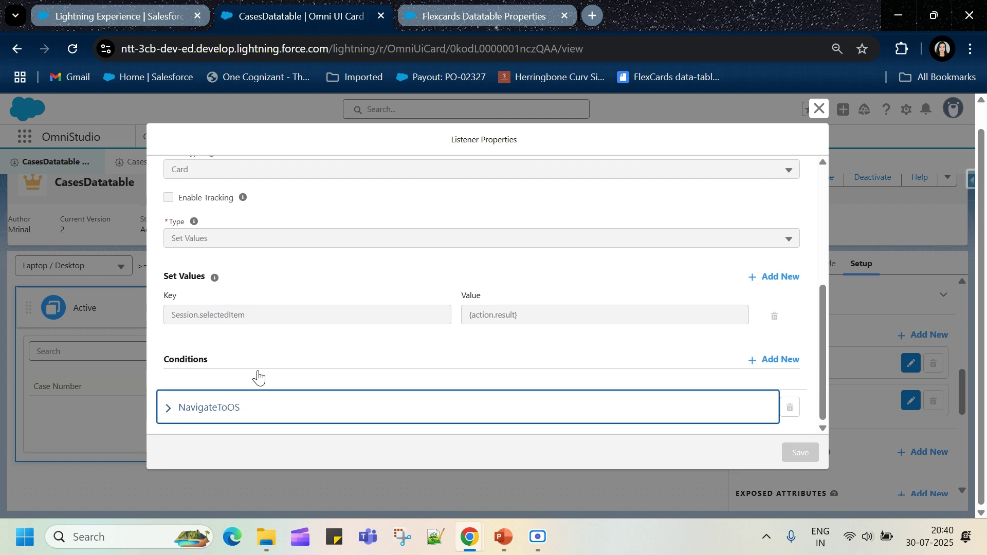
scroll(282, 345, "down", 5)
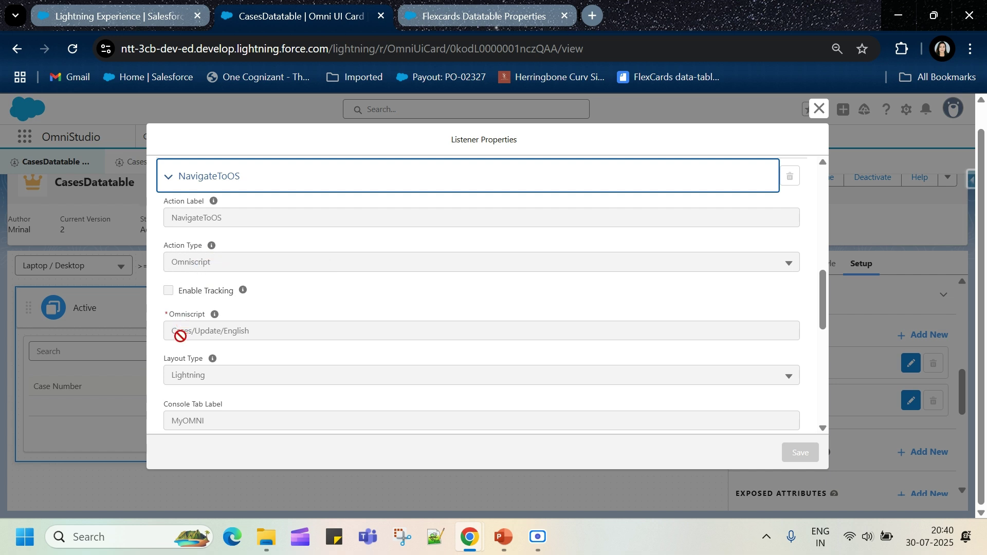
left_click_drag(181, 332, 236, 334)
left_click(235, 335)
scroll(236, 334, "down", 1)
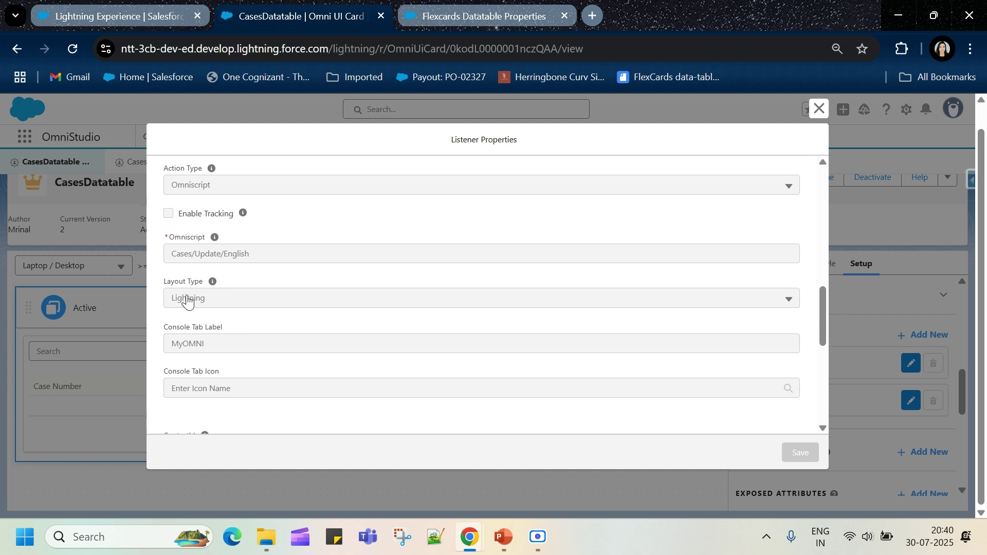
scroll(188, 303, "down", 1)
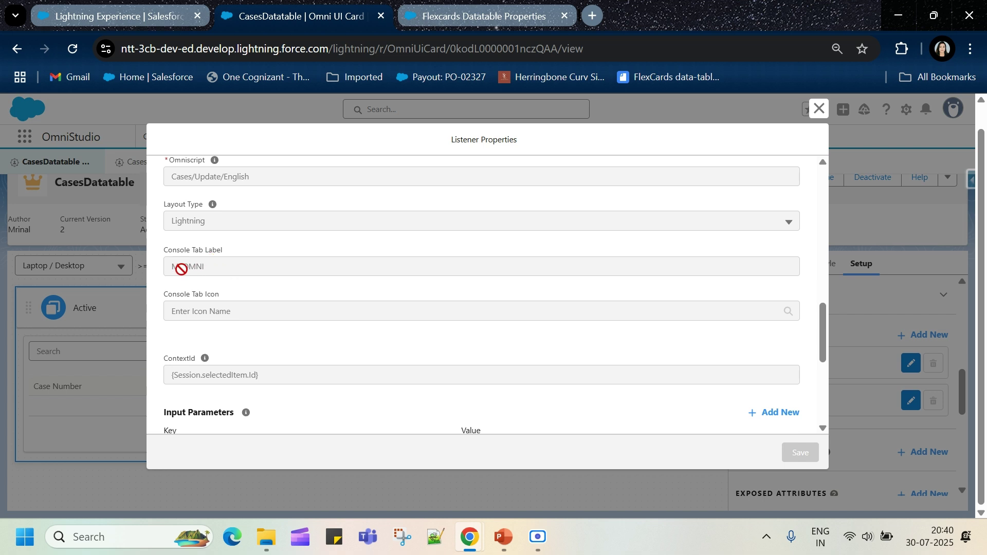
double_click(181, 268)
left_click(119, 6)
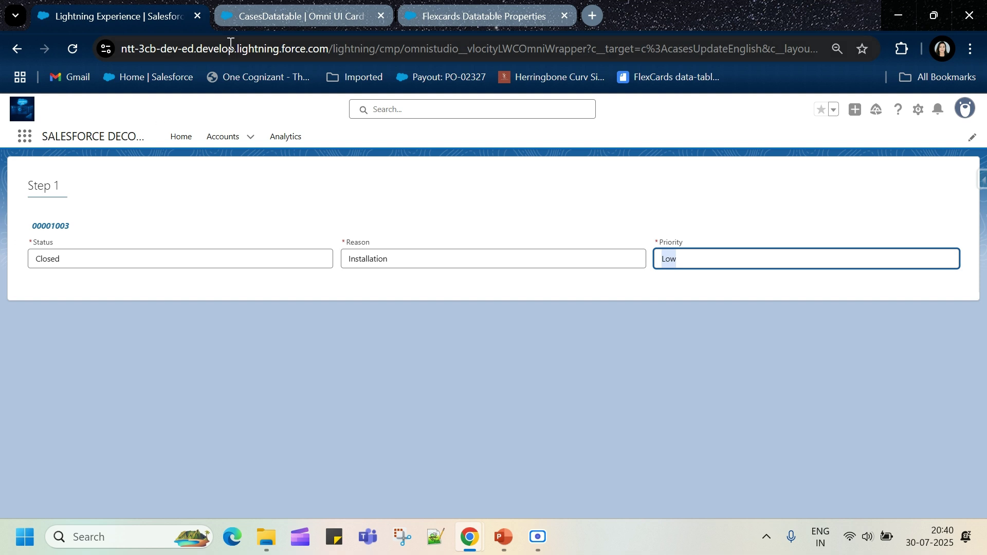
left_click(262, 7)
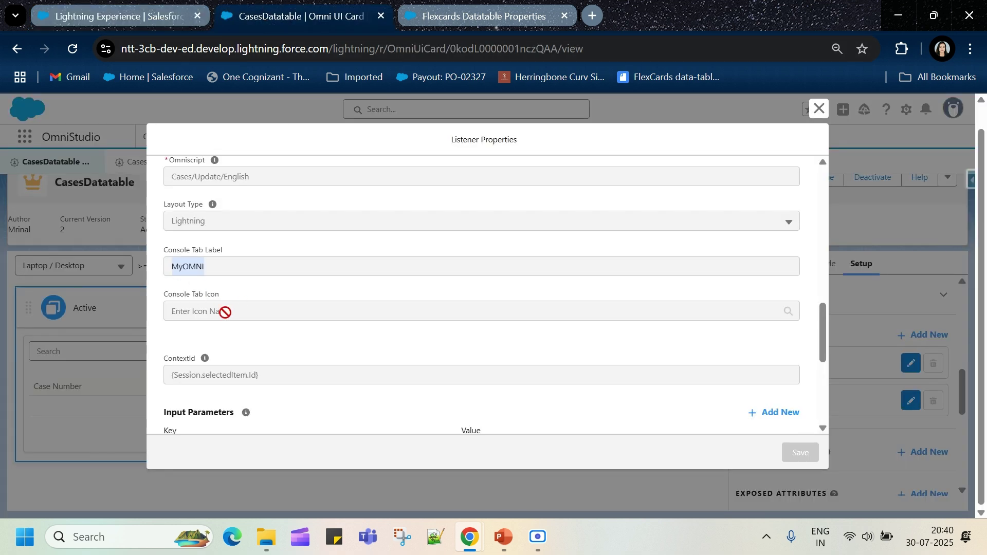
Examine the NavigateToOS action's ContextId, input parameters and Open Target In setting.
scroll(227, 335, "down", 3)
scroll(175, 262, "up", 2)
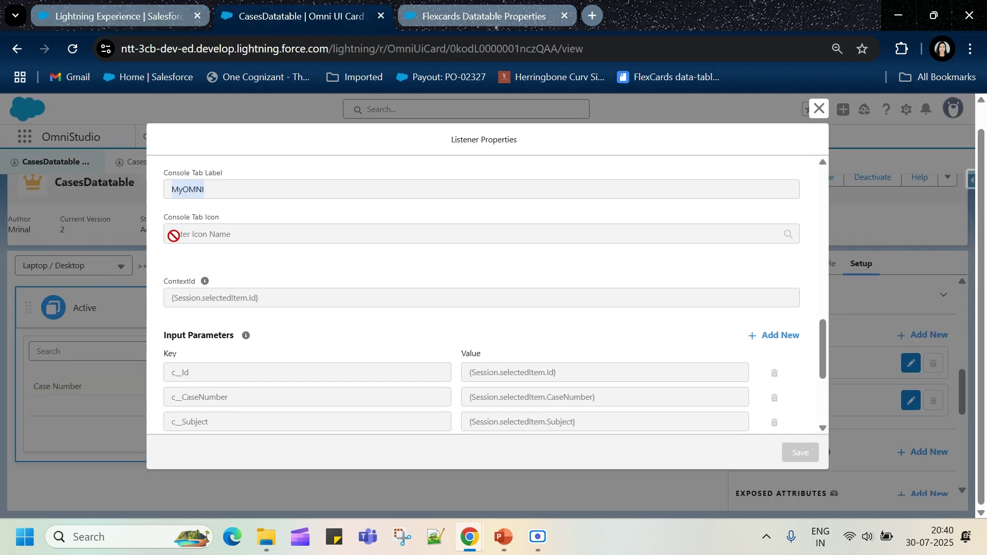
scroll(177, 237, "down", 1)
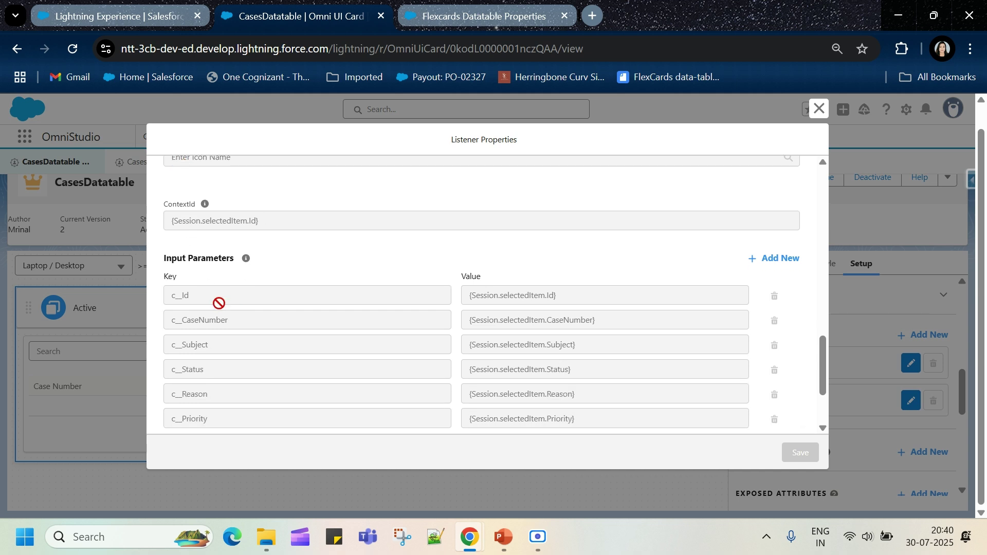
double_click(191, 225)
left_click(207, 222)
double_click(184, 225)
double_click(224, 224)
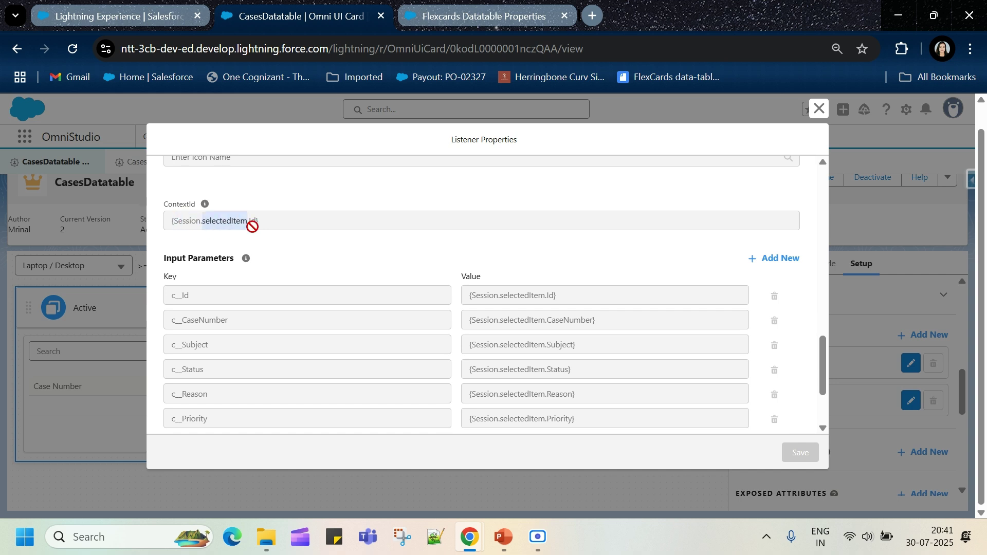
left_click(256, 224)
scroll(253, 226, "down", 3)
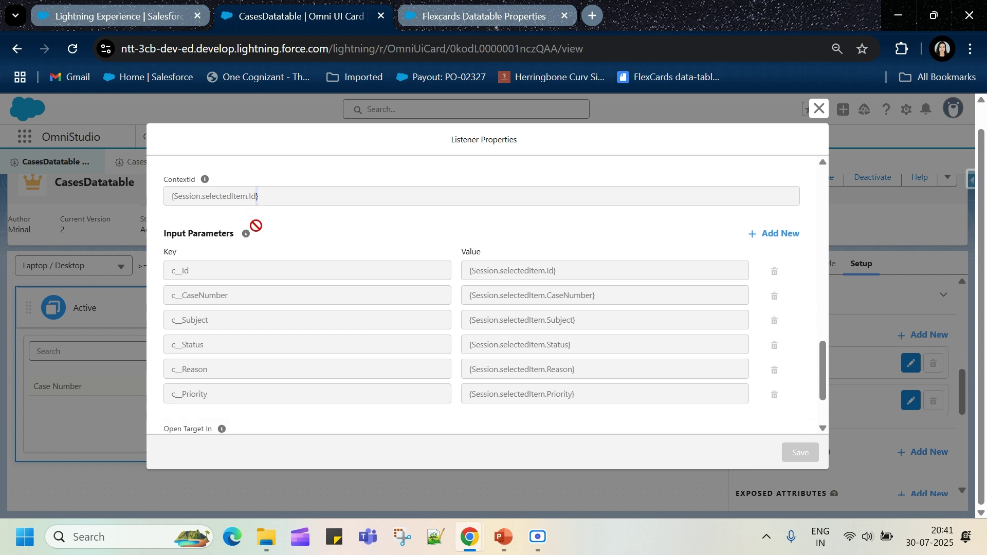
scroll(253, 222, "up", 3)
scroll(253, 223, "down", 3)
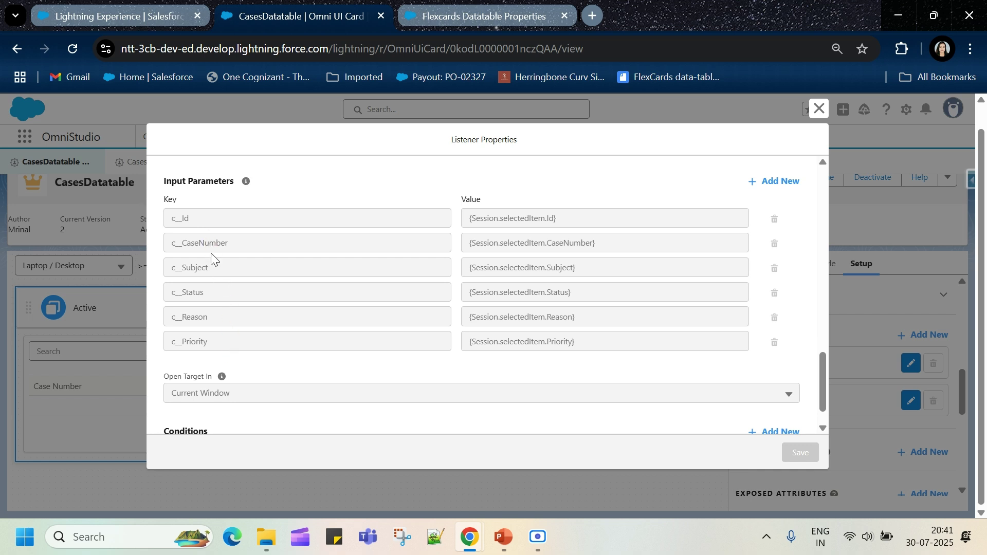
Return to the case update OmniScript and check the case number, Status and Reason passed from the selected row.
left_click(92, 7)
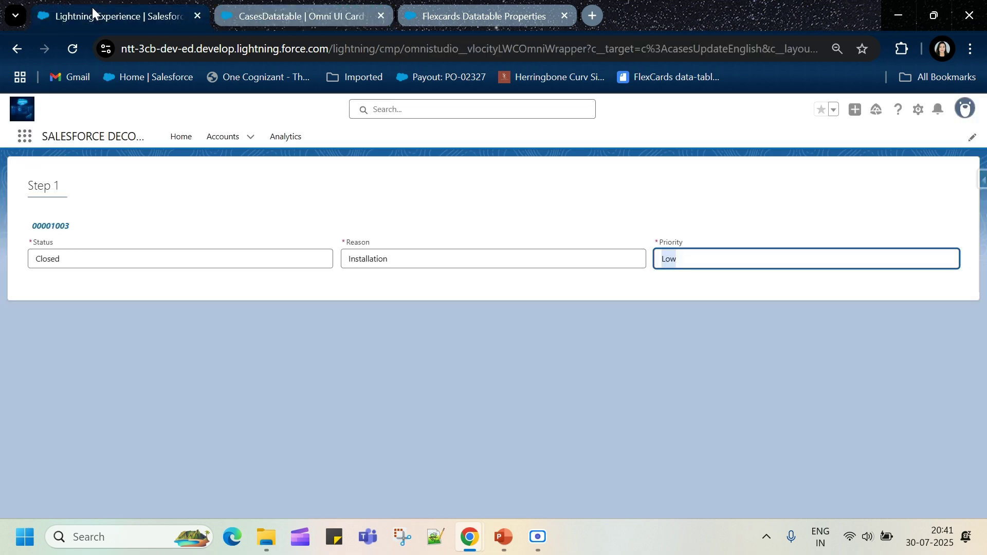
double_click(53, 227)
double_click(65, 265)
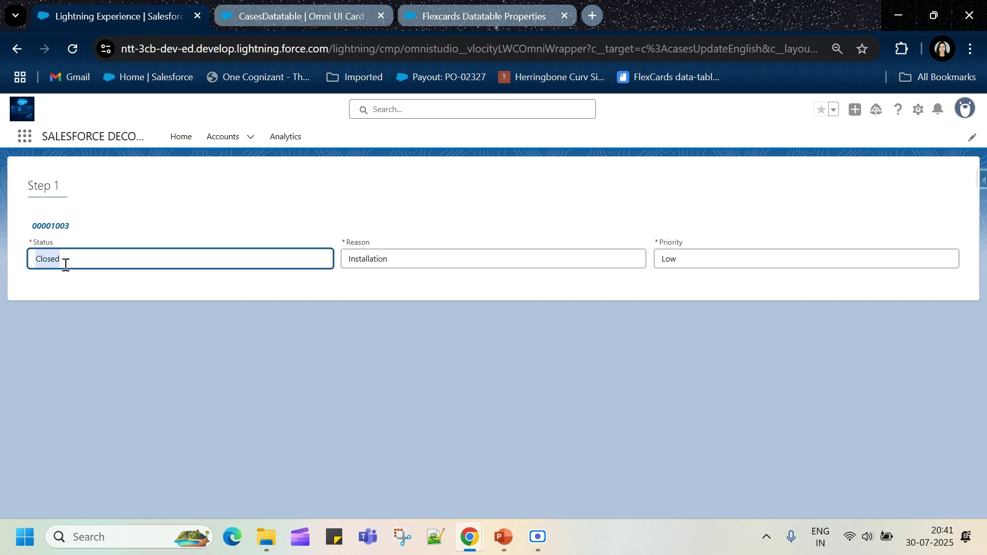
double_click(374, 263)
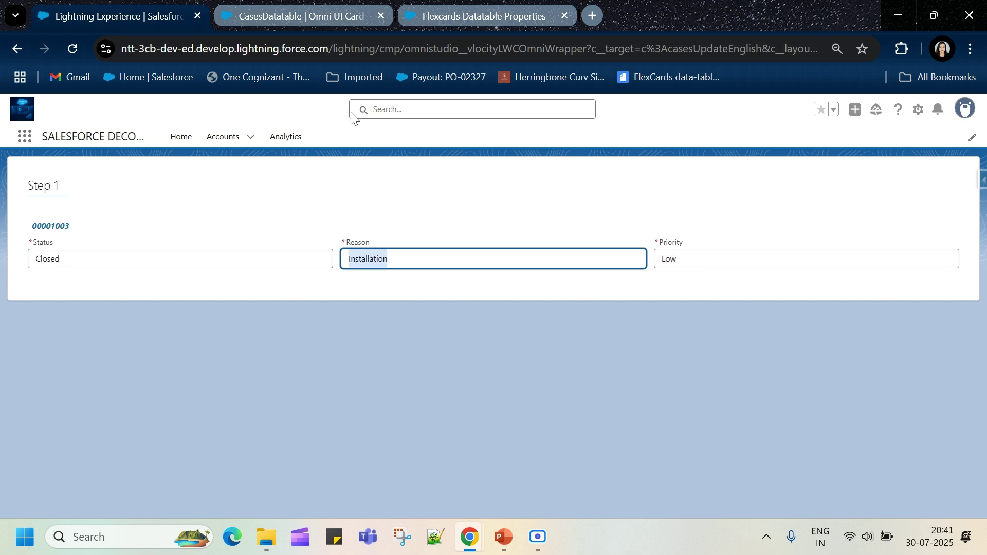
Review the input parameters in version 2's rowclick listener, close its properties and look over the FlexCard's setup settings.
left_click(296, 20)
left_click_drag(296, 21, 557, 361)
scroll(558, 366, "down", 1)
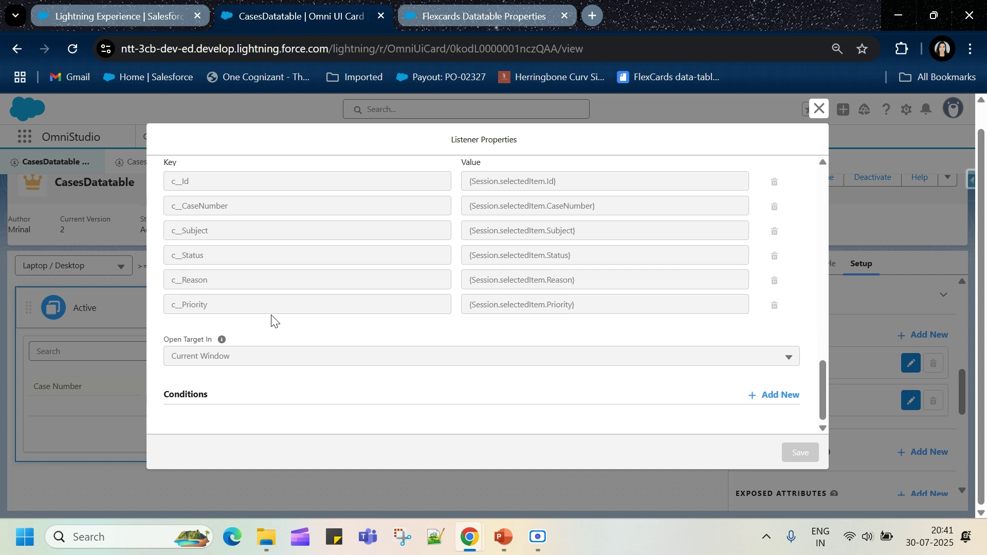
scroll(273, 319, "up", 4)
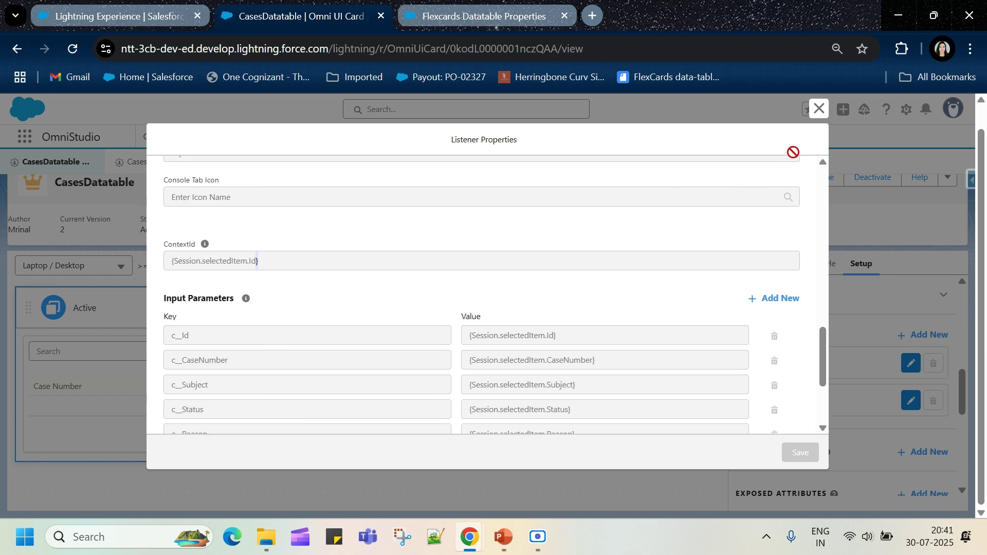
scroll(438, 273, "up", 10)
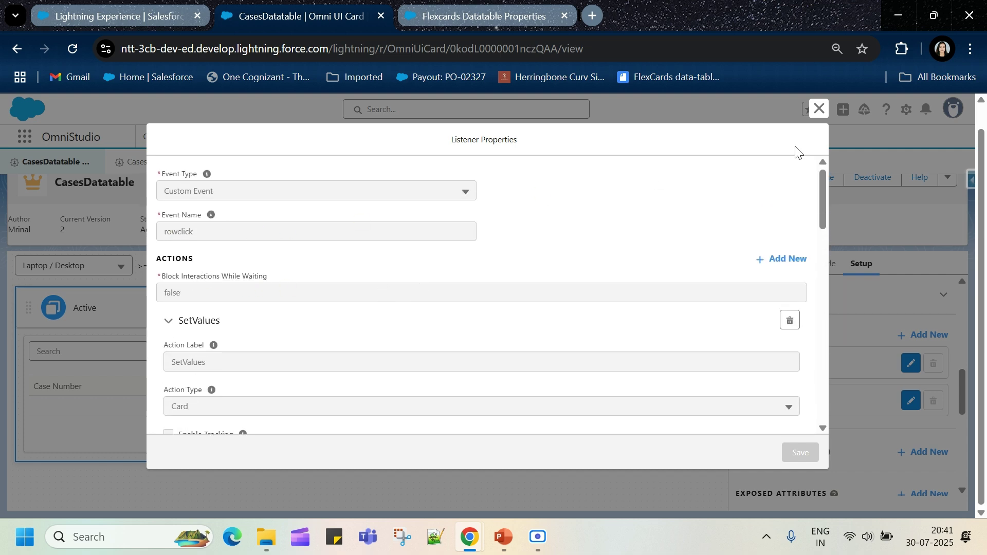
left_click(819, 110)
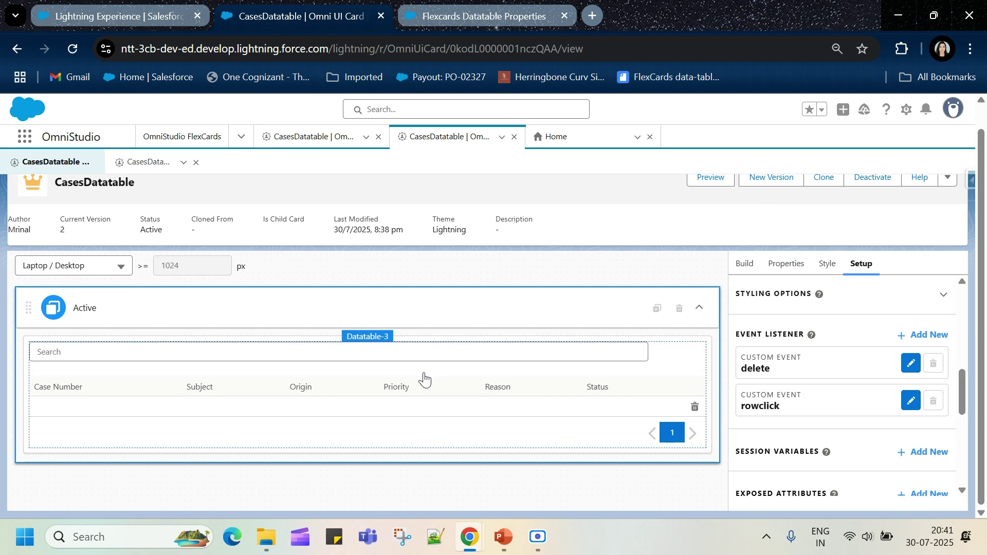
scroll(764, 330, "down", 6)
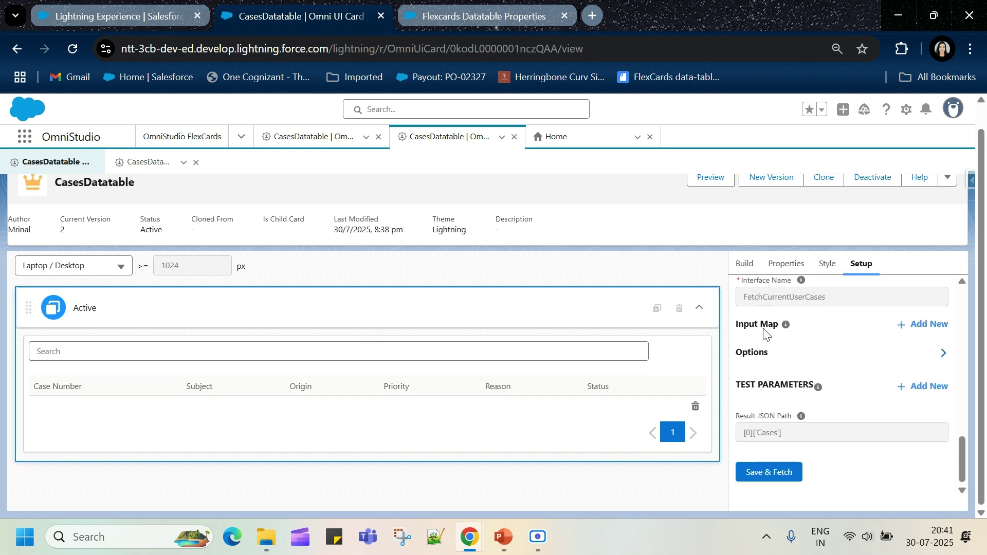
scroll(765, 330, "up", 8)
scroll(764, 329, "down", 2)
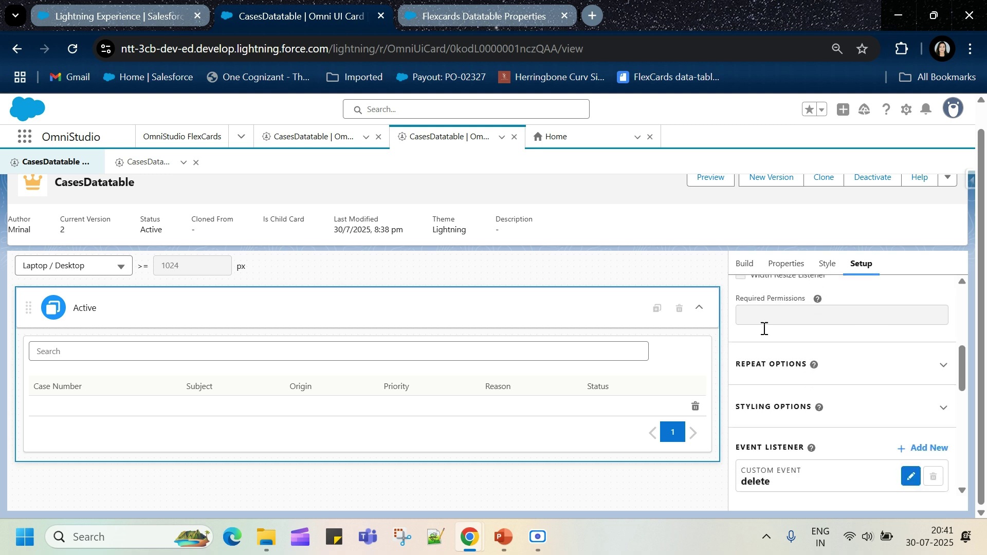
scroll(764, 329, "down", 1)
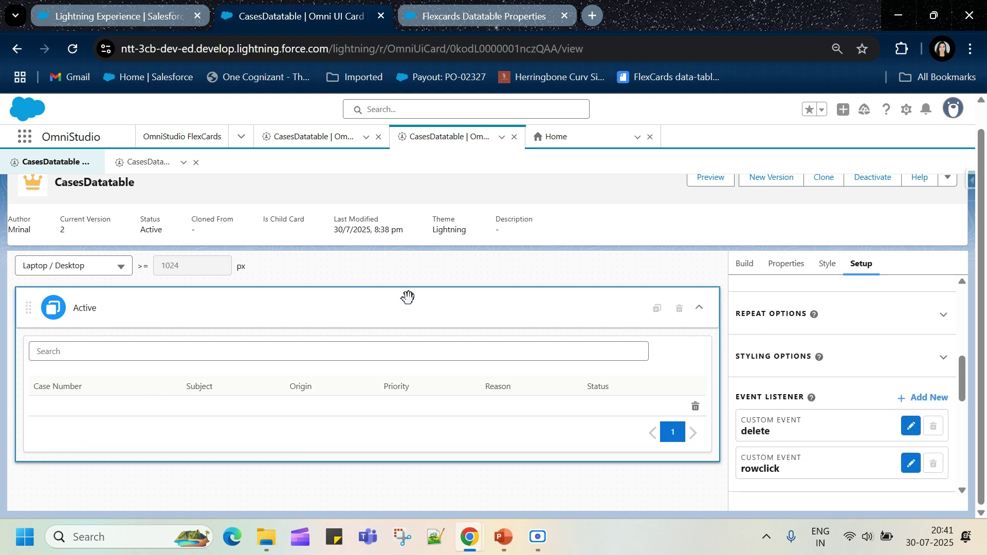
Open the rowclick listener of CasesDatatable version 3 and expand its NavigateToRecordPage action.
left_click(145, 163)
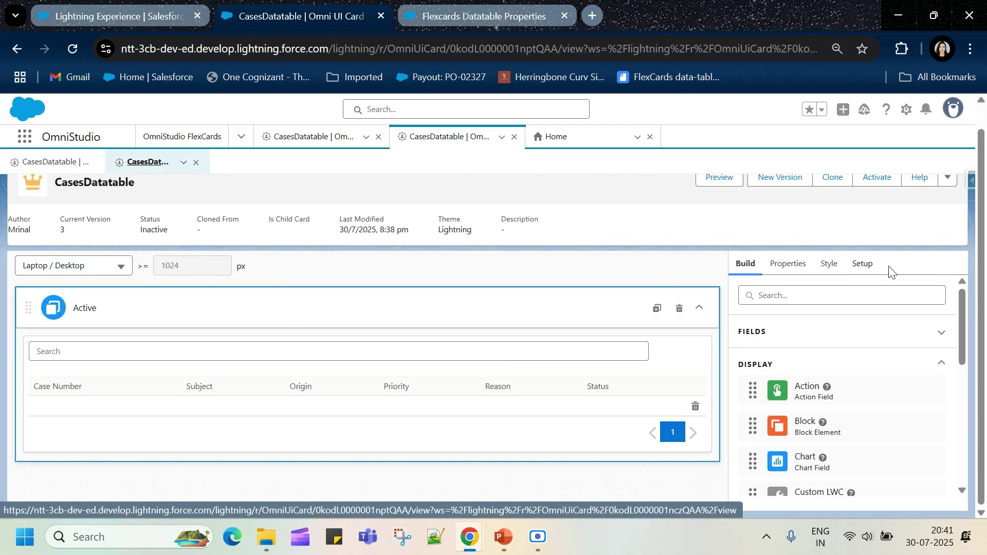
left_click(861, 263)
scroll(824, 348, "down", 2)
scroll(824, 348, "down", 5)
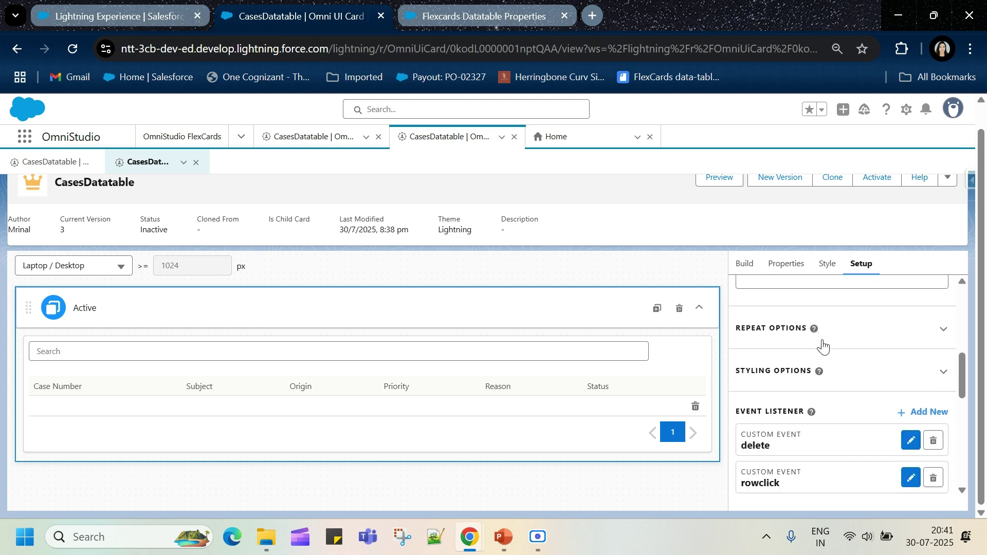
scroll(853, 396, "down", 2)
left_click(910, 406)
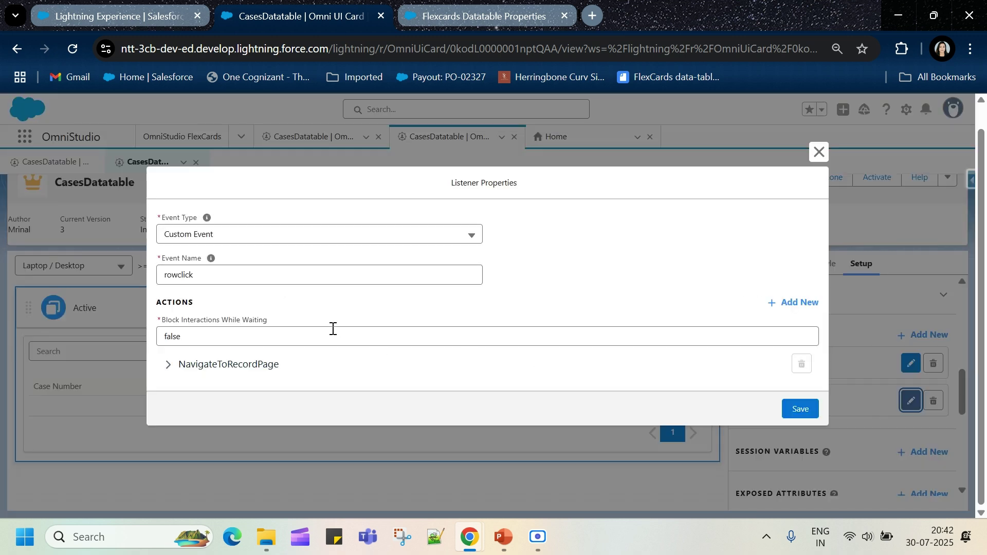
left_click(260, 369)
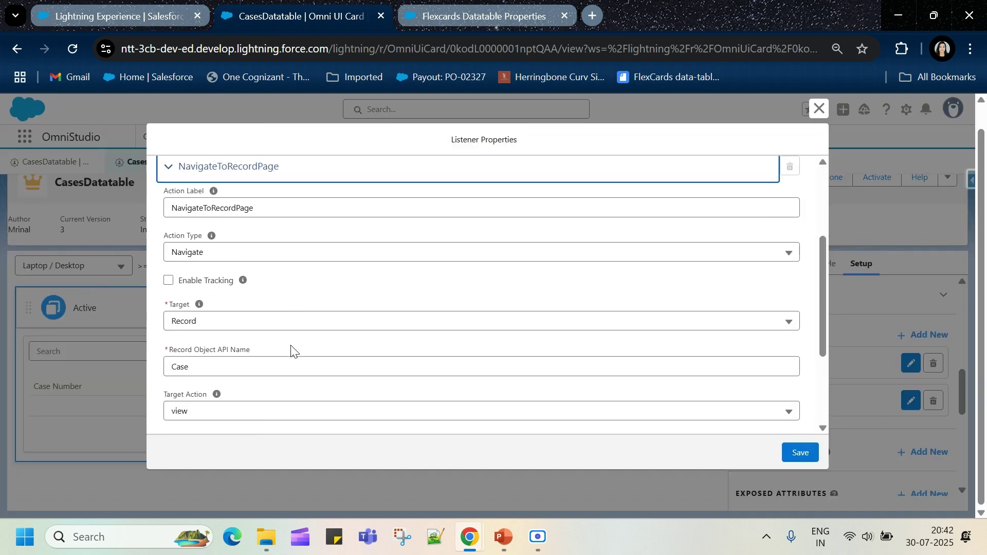
Examine the NavigateToRecordPage action's type, target, record object, target action, Target Id and Open Target In settings.
scroll(291, 351, "down", 3)
scroll(291, 351, "up", 2)
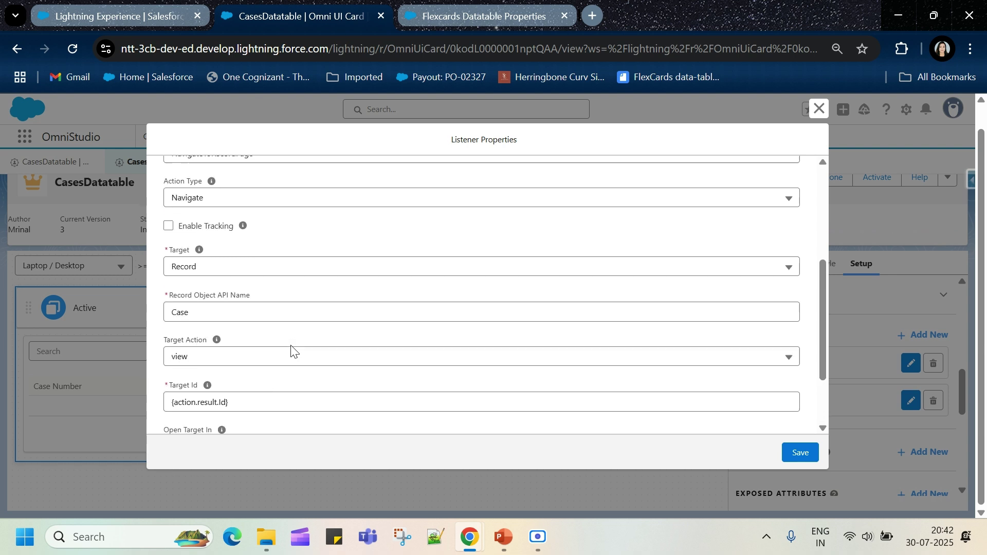
scroll(291, 351, "up", 3)
scroll(291, 351, "down", 3)
scroll(291, 350, "down", 1)
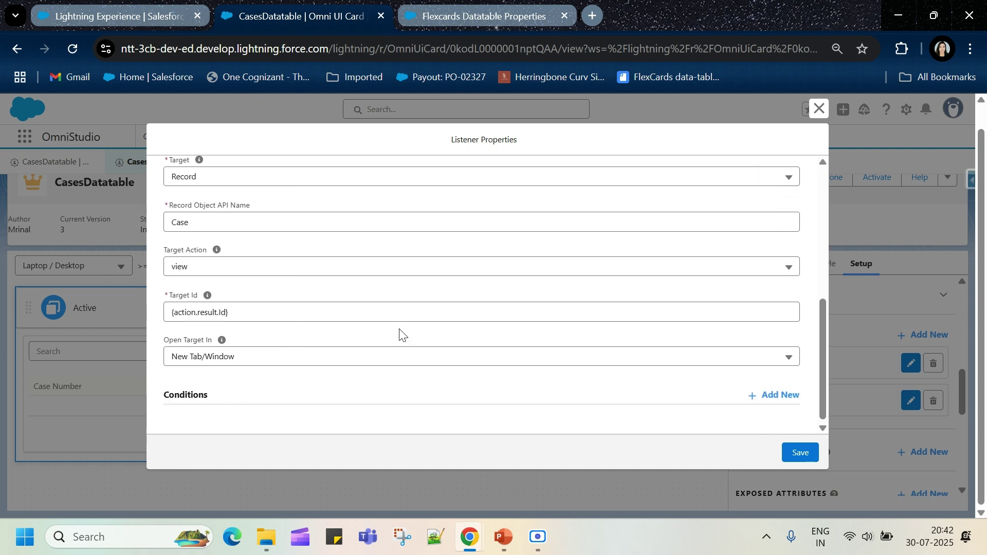
Close the listener properties and activate version 3 of the CasesDatatable FlexCard.
left_click(820, 109)
left_click(877, 202)
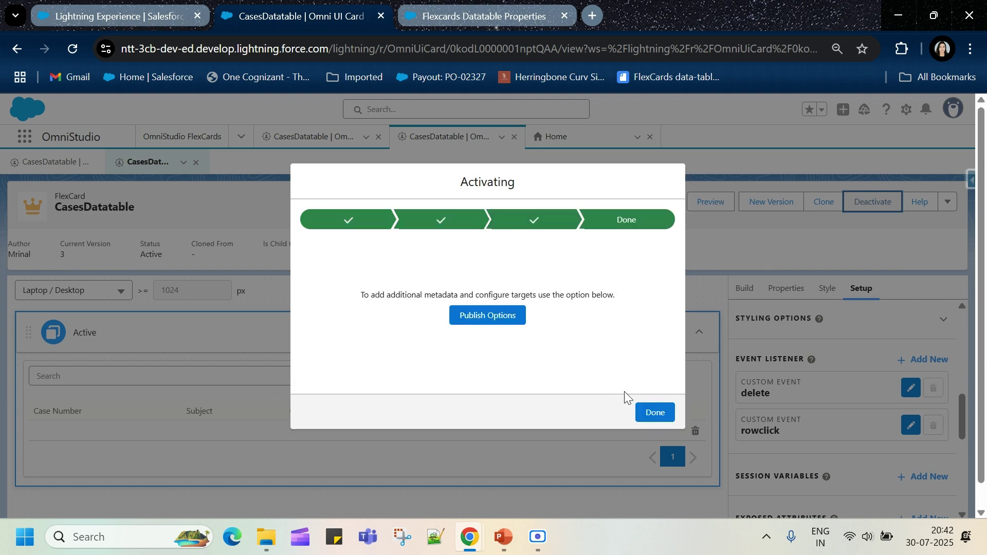
left_click(640, 411)
Reload the Salesforce Home page and open the "Easy installation process" case from the cases datatable.
left_click(85, 17)
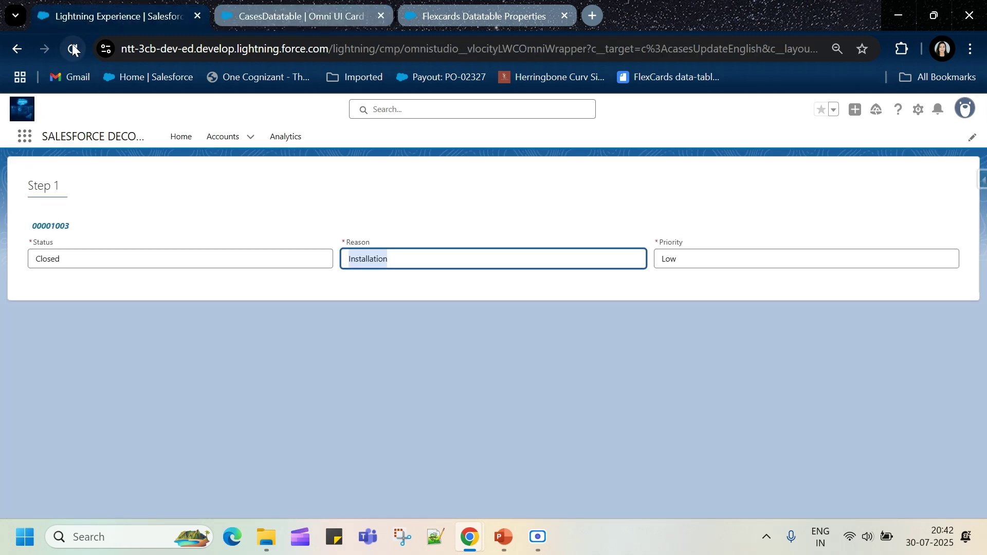
left_click(72, 46)
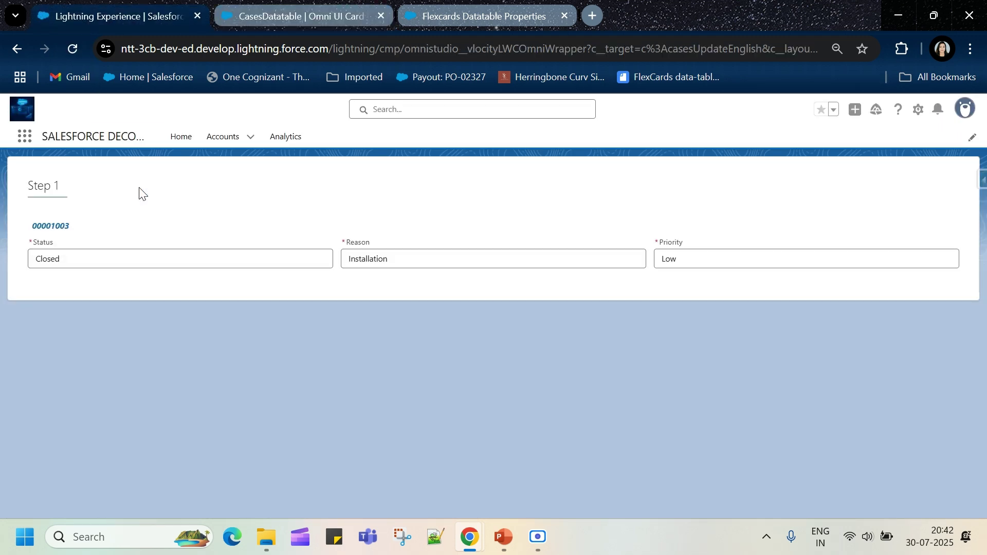
left_click(185, 138)
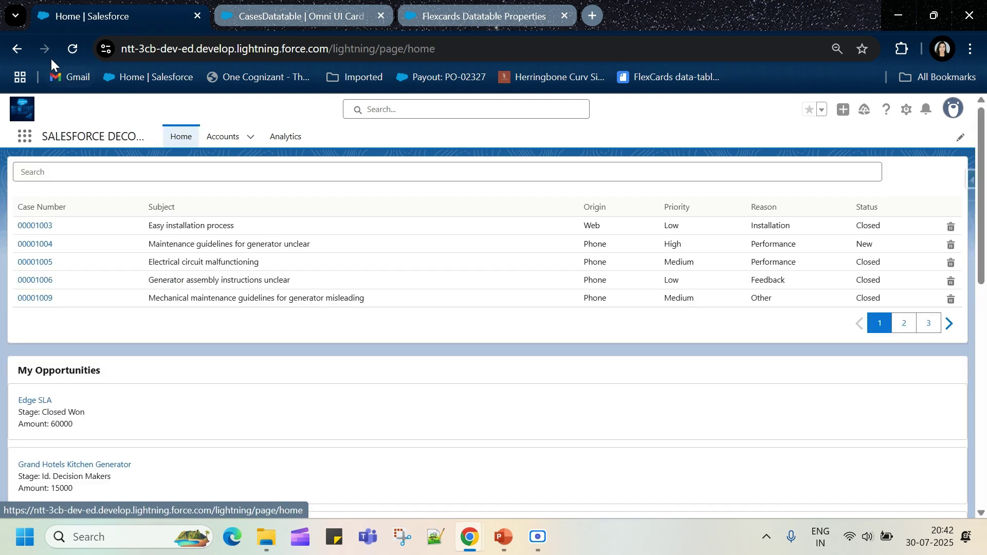
left_click(72, 49)
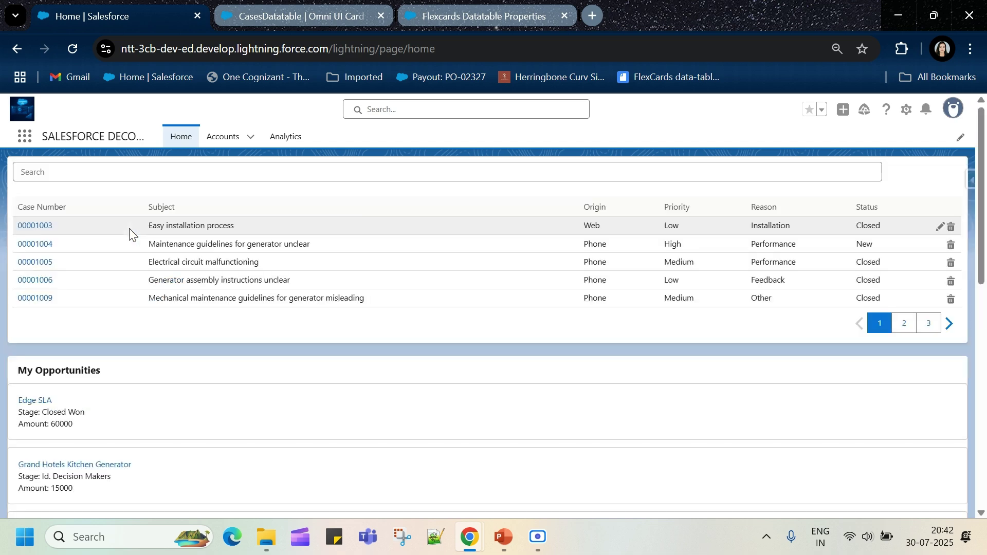
left_click(41, 227)
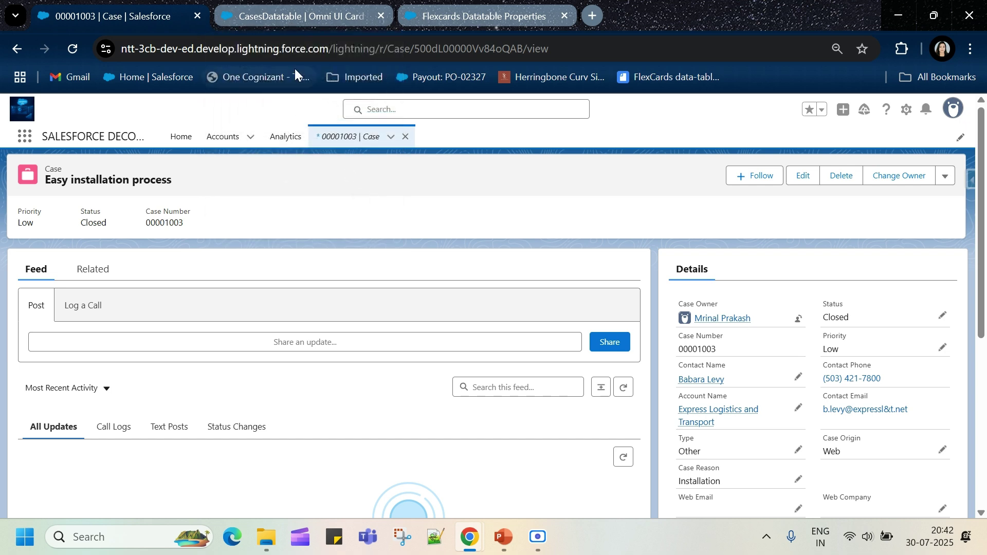
Reopen version 3's rowclick listener on the FlexCard and check the Target Action of NavigateToRecordPage.
left_click(279, 7)
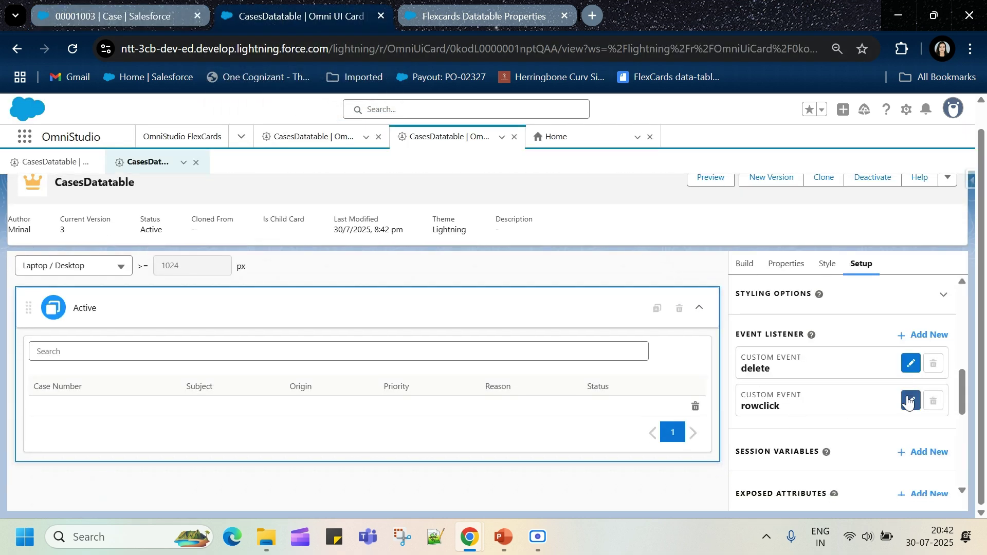
left_click(908, 403)
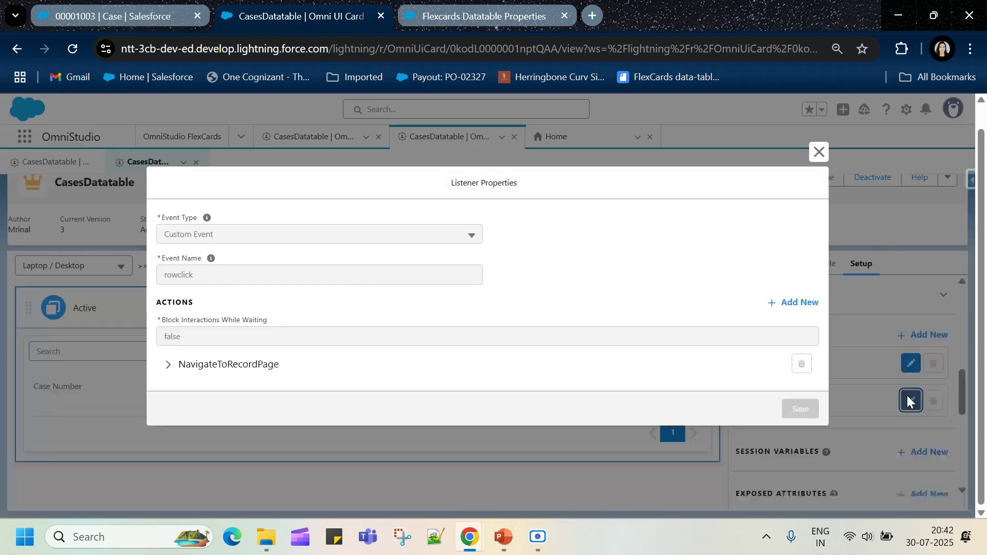
left_click(228, 365)
scroll(258, 342, "down", 4)
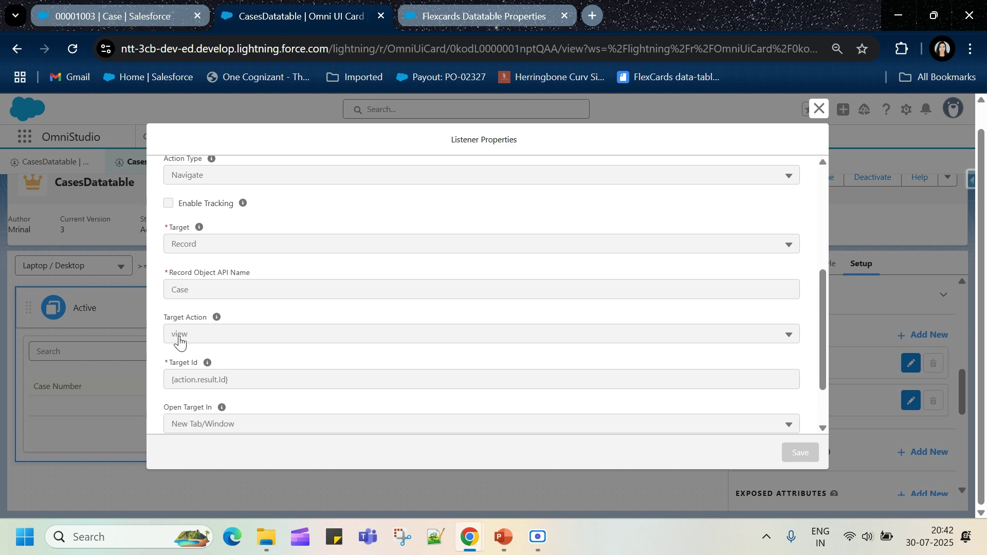
double_click(180, 340)
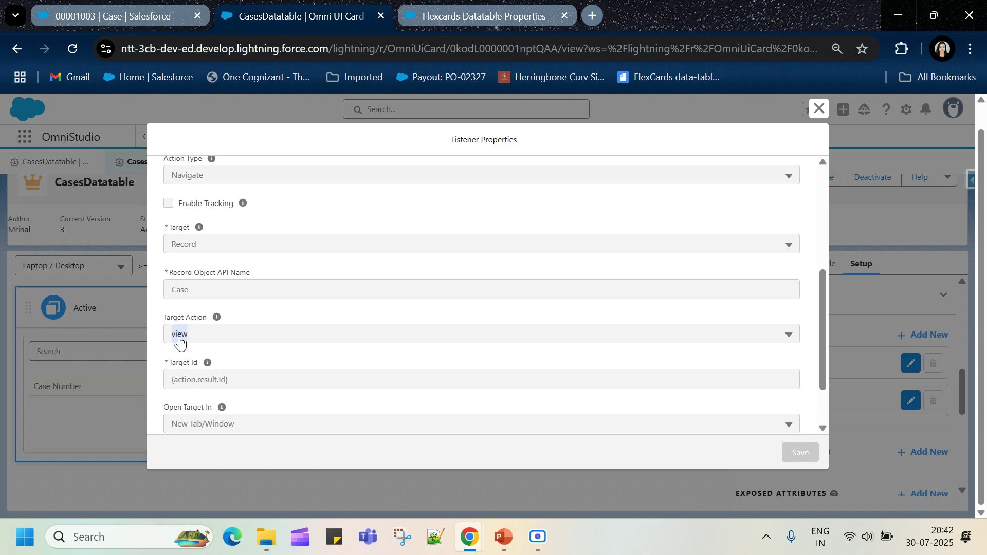
Return to the opened case record and look over its details page.
left_click(107, 9)
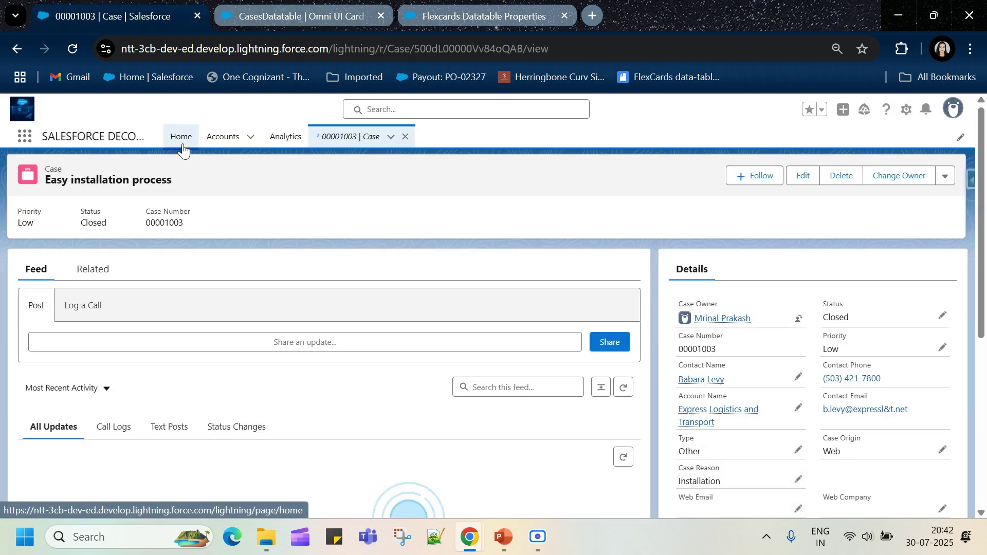
scroll(114, 223, "down", 2)
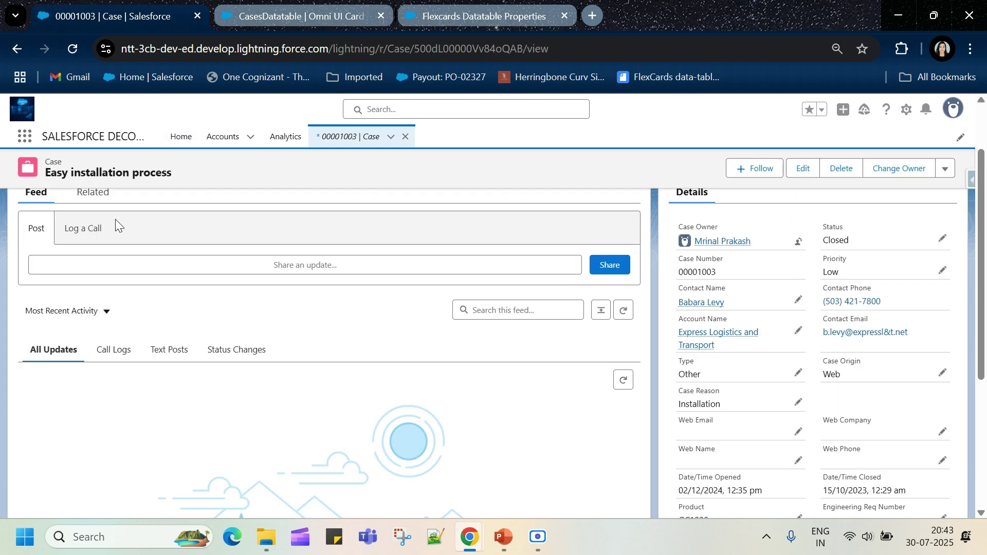
scroll(141, 239, "down", 1)
scroll(145, 252, "up", 3)
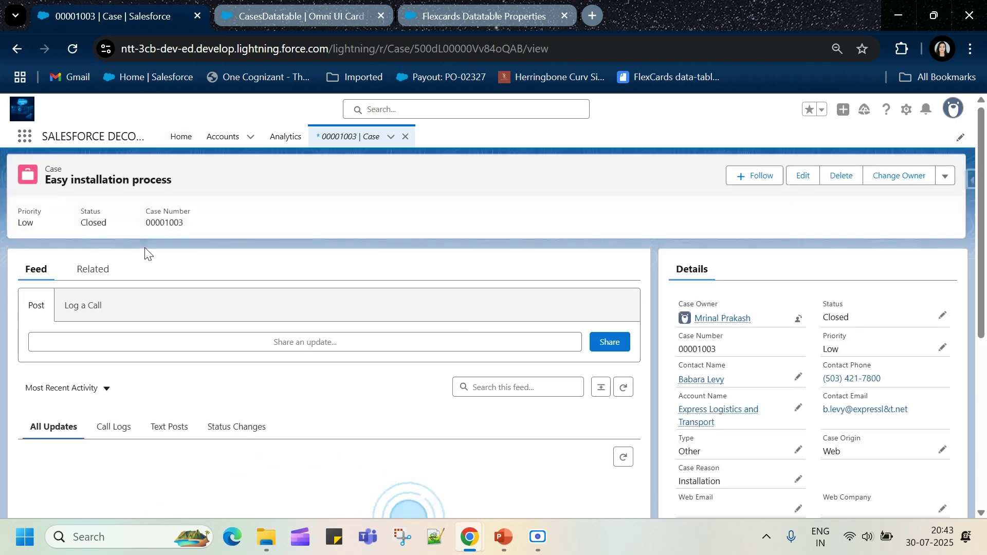
Examine the NavigateToRecordPage action's Target Id and Open Target In and the listener's event name, and close the properties.
left_click(251, 15)
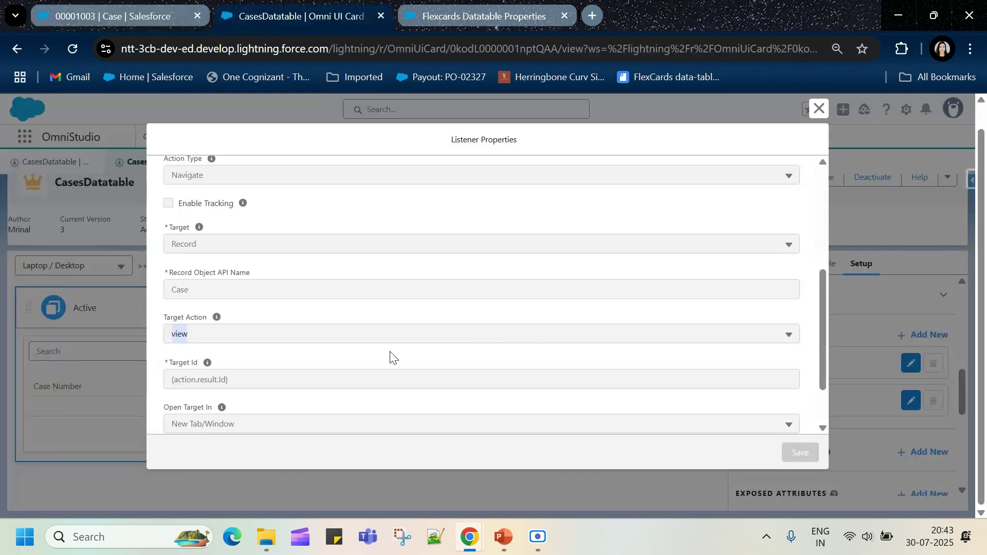
scroll(253, 313, "down", 2)
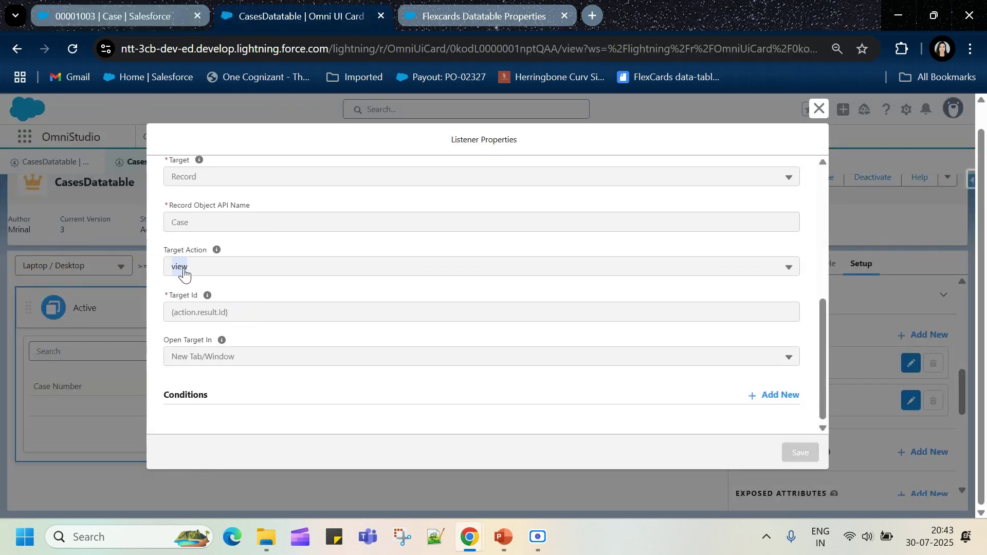
double_click(204, 314)
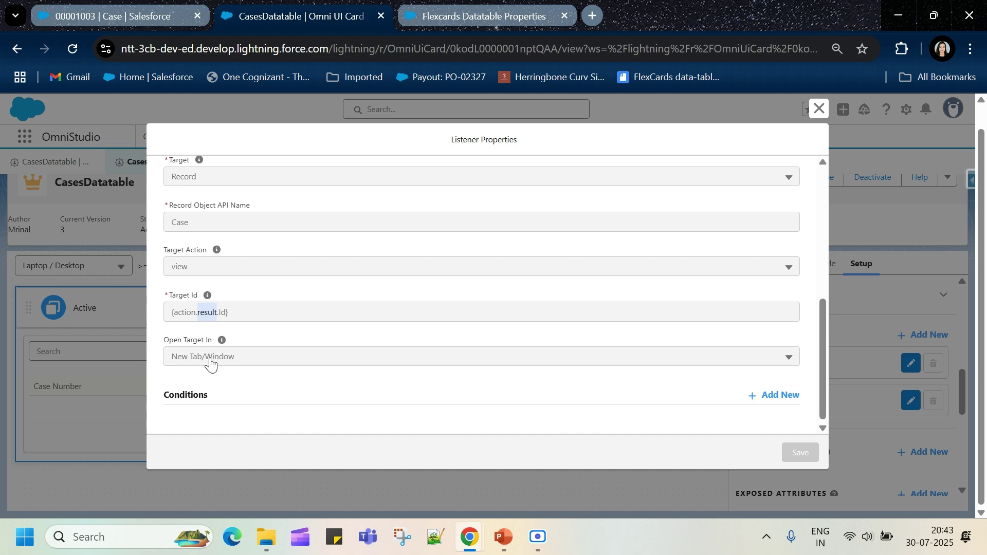
scroll(211, 363, "up", 2)
scroll(231, 257, "up", 2)
scroll(246, 272, "up", 4)
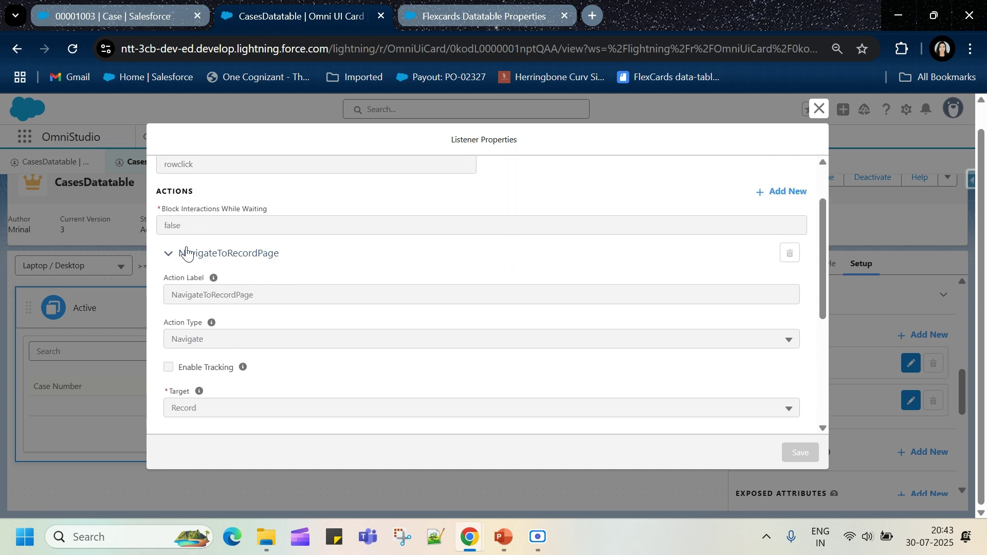
double_click(173, 235)
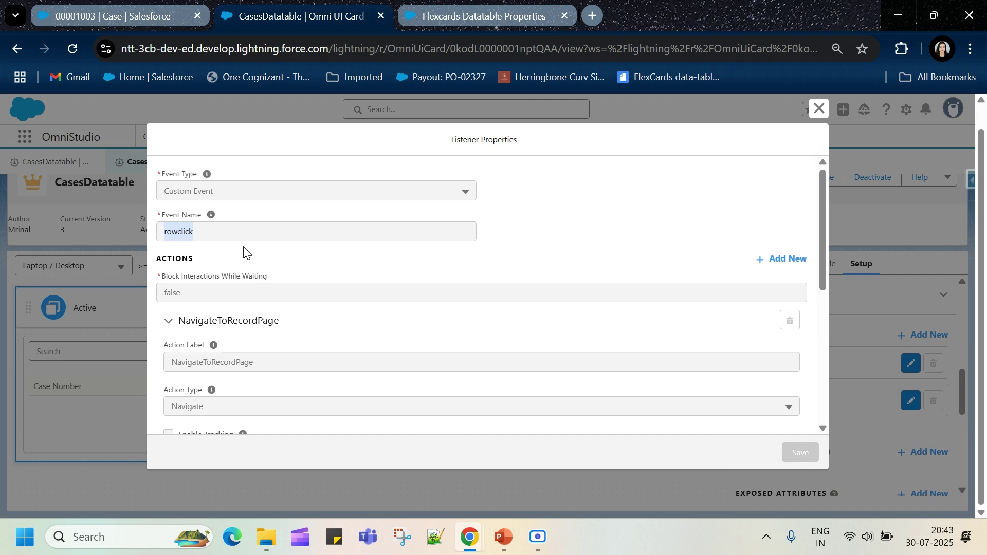
left_click(818, 109)
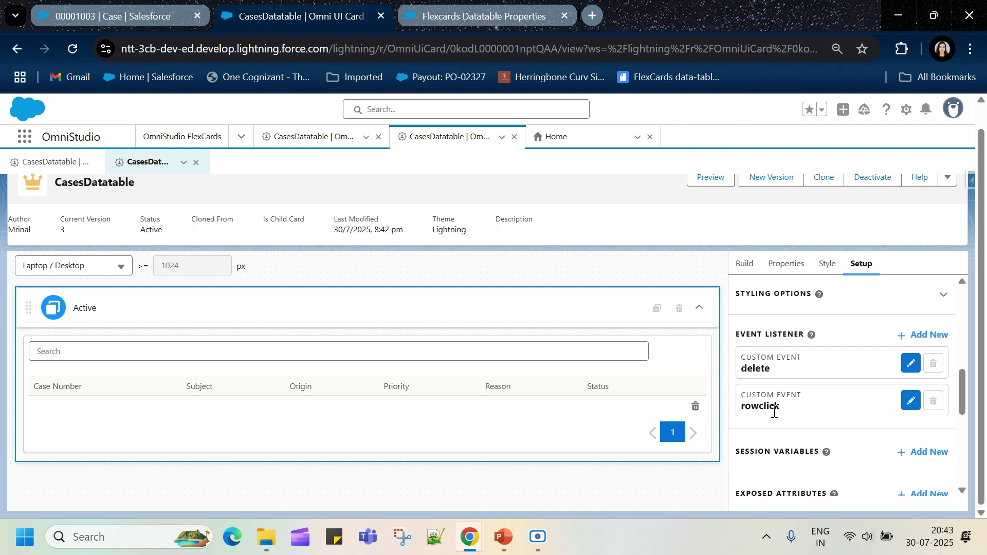
Switch to the PowerPoint presentation and examine the Events slide's heading and the update event.
scroll(775, 411, "up", 2)
scroll(775, 411, "down", 2)
left_click(504, 538)
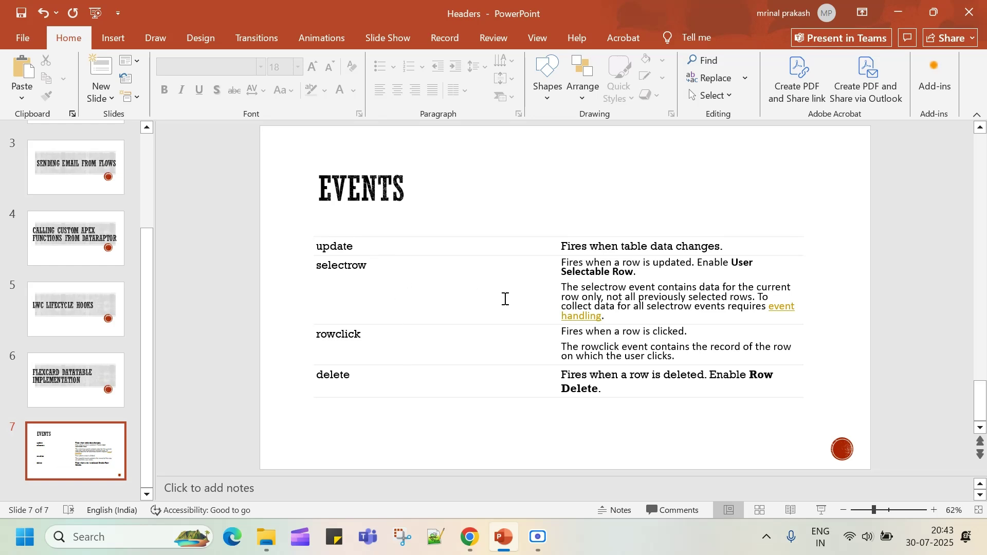
left_click(340, 192)
double_click(340, 191)
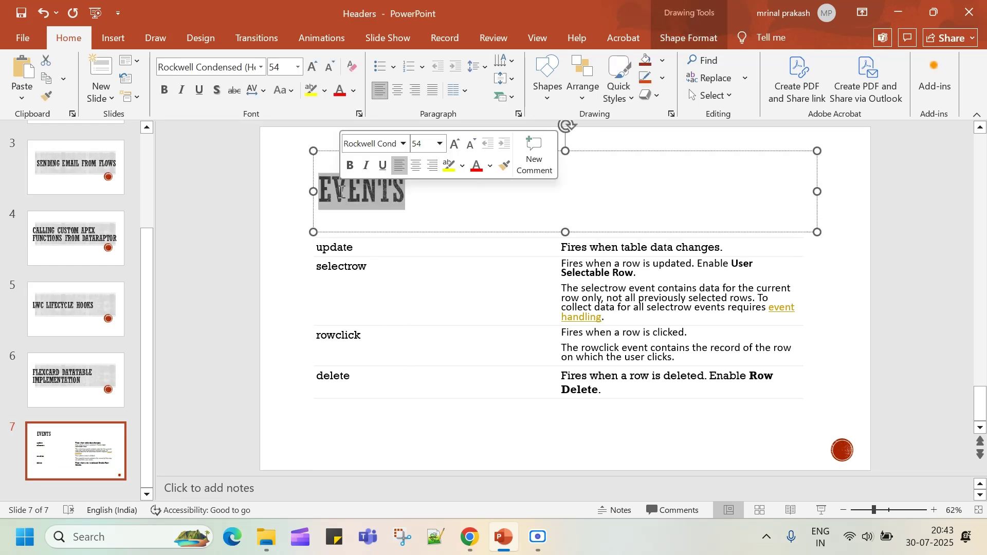
left_click(394, 384)
double_click(332, 249)
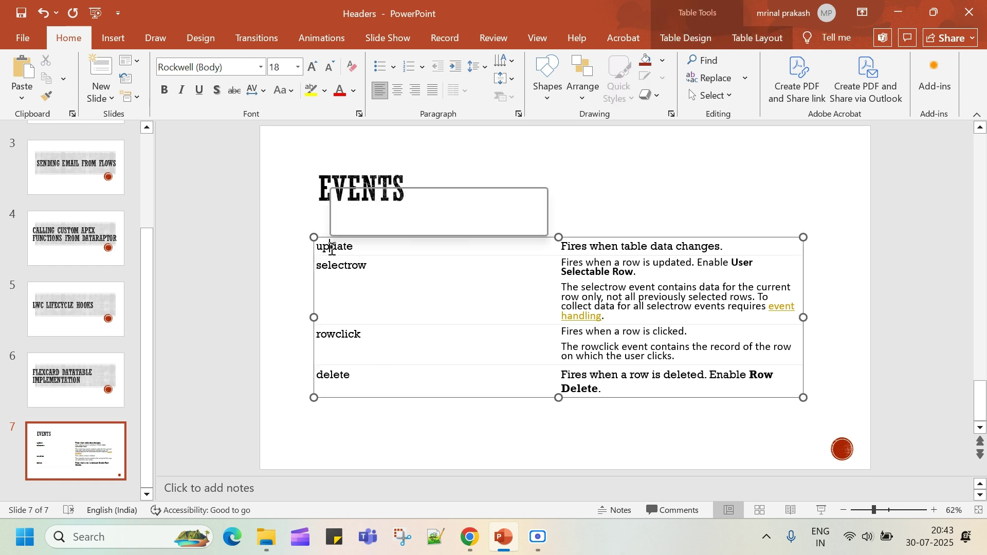